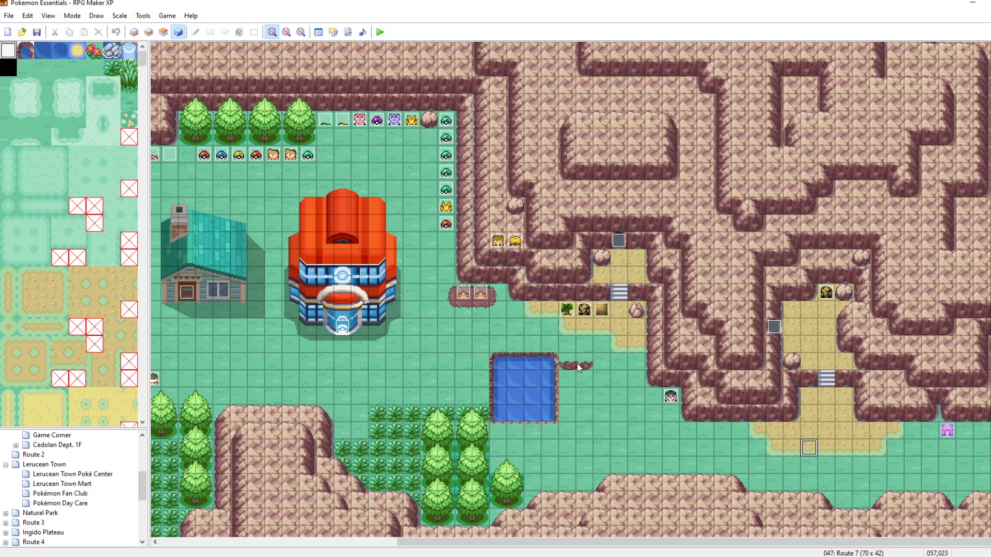
# Step: Open the PField_Weather script and read the preset weather types None through Snow
pyautogui.click(348, 31)
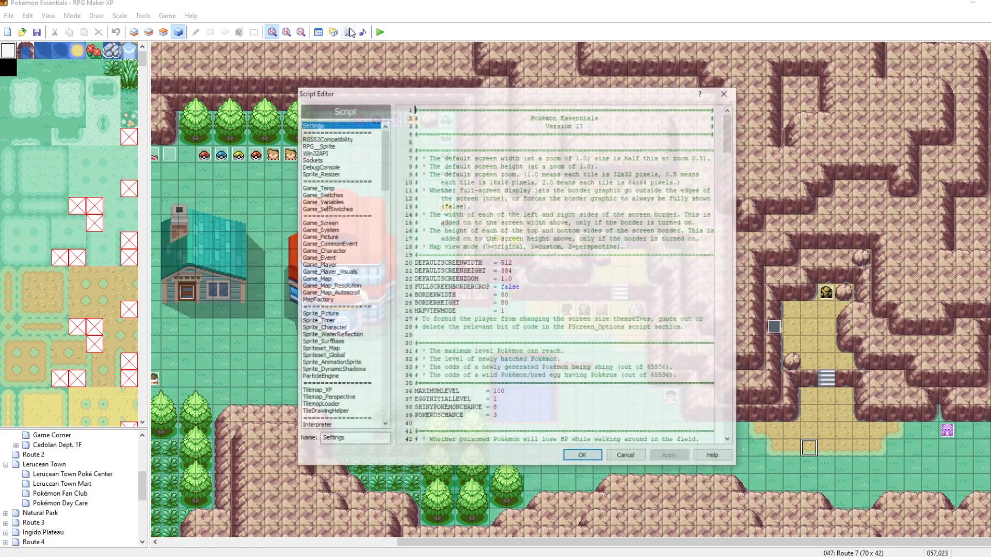
pyautogui.moveTo(385, 155); pyautogui.dragTo(405, 258)
pyautogui.click(328, 307)
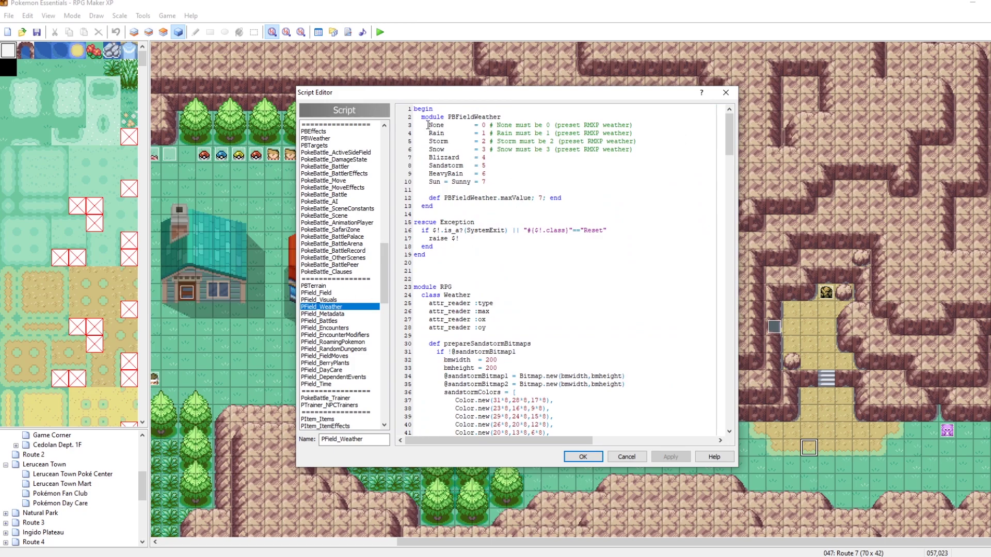
pyautogui.moveTo(429, 125); pyautogui.dragTo(487, 130)
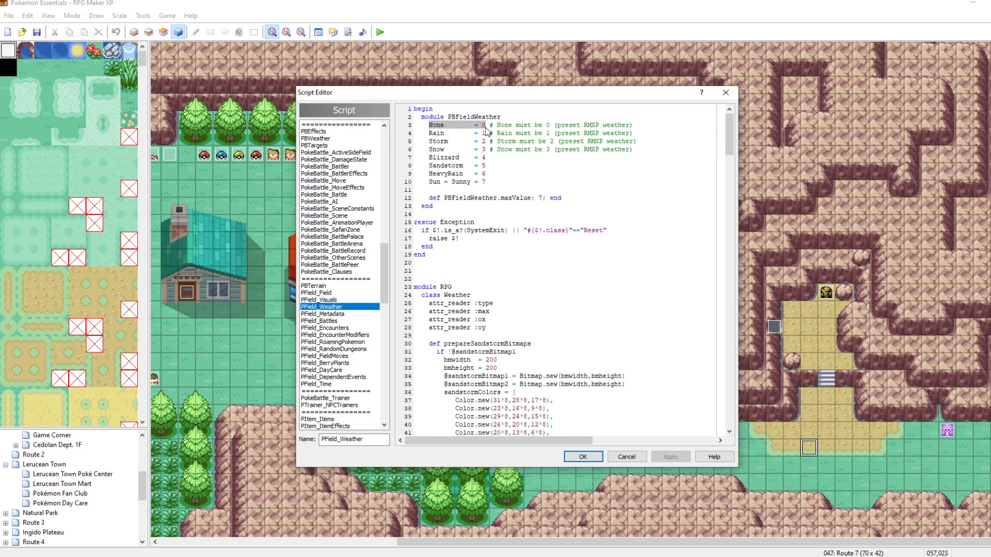
pyautogui.click(446, 136)
pyautogui.click(440, 141)
pyautogui.moveTo(429, 149); pyautogui.dragTo(494, 149)
pyautogui.moveTo(636, 151); pyautogui.dragTo(518, 126)
pyautogui.click(580, 124)
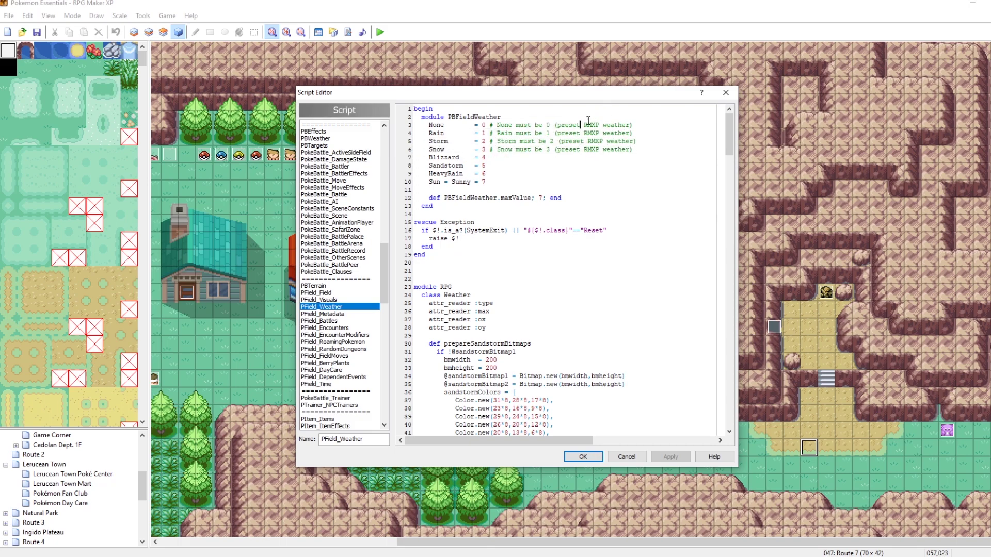
# Step: Review the added weather types Blizzard, Sandstorm, HeavyRain and Sun = Sunny
pyautogui.moveTo(491, 157); pyautogui.dragTo(436, 182)
pyautogui.click(436, 182)
pyautogui.moveTo(729, 149); pyautogui.dragTo(722, 220)
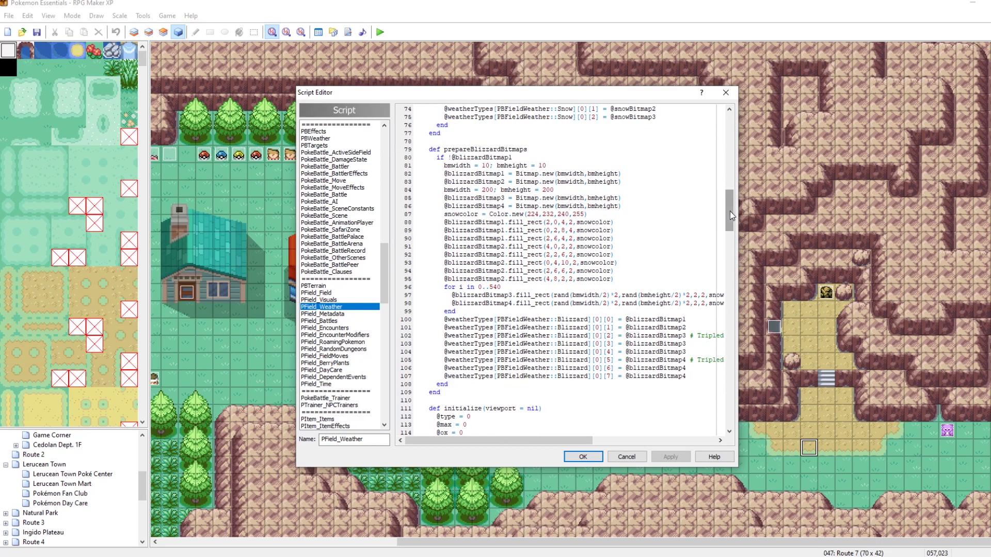
pyautogui.moveTo(730, 212); pyautogui.dragTo(732, 125)
pyautogui.moveTo(499, 184); pyautogui.dragTo(432, 158)
pyautogui.click(437, 158)
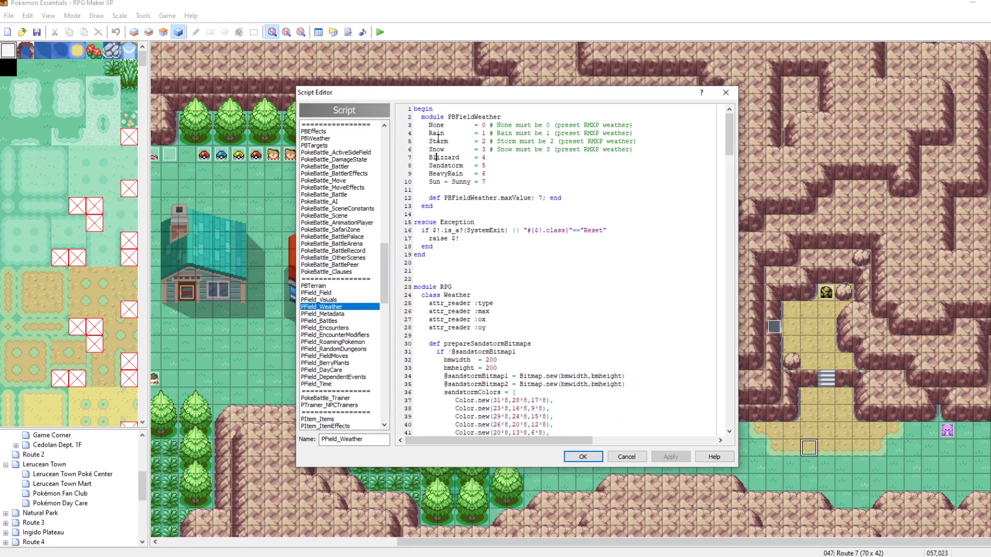
pyautogui.doubleClick(439, 166)
pyautogui.doubleClick(436, 174)
pyautogui.moveTo(429, 182); pyautogui.dragTo(466, 182)
pyautogui.click(506, 178)
# Step: Close the script editor, playtest, continue the Route 7 save and walk a few tiles
pyautogui.click(726, 93)
pyautogui.click(379, 31)
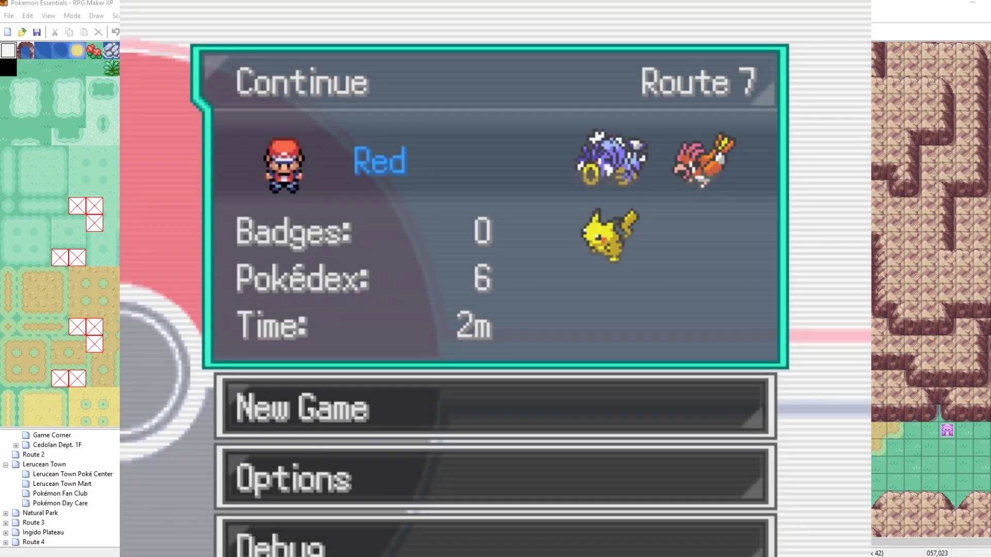
pyautogui.press('Return')
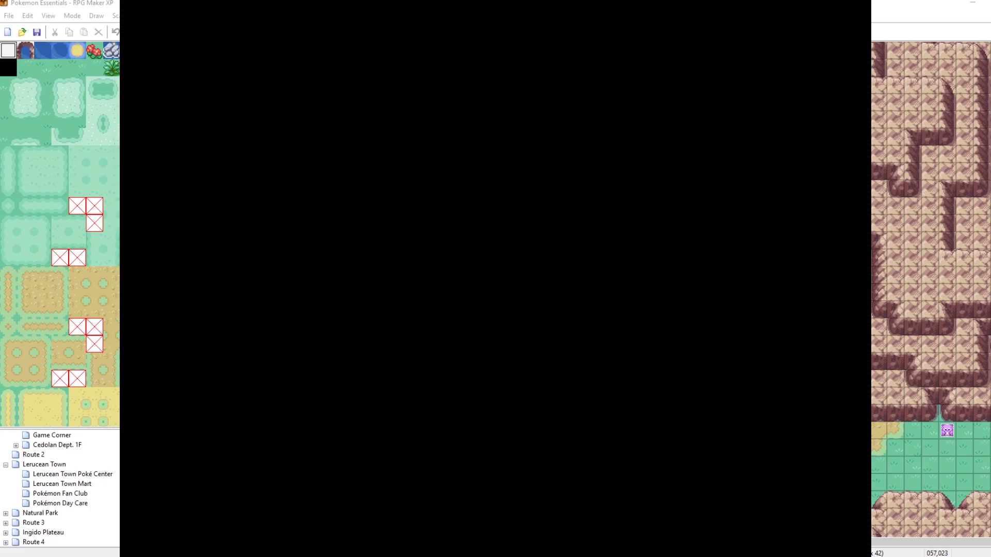
pyautogui.press('Up')
pyautogui.press('Down')
pyautogui.press('Left')
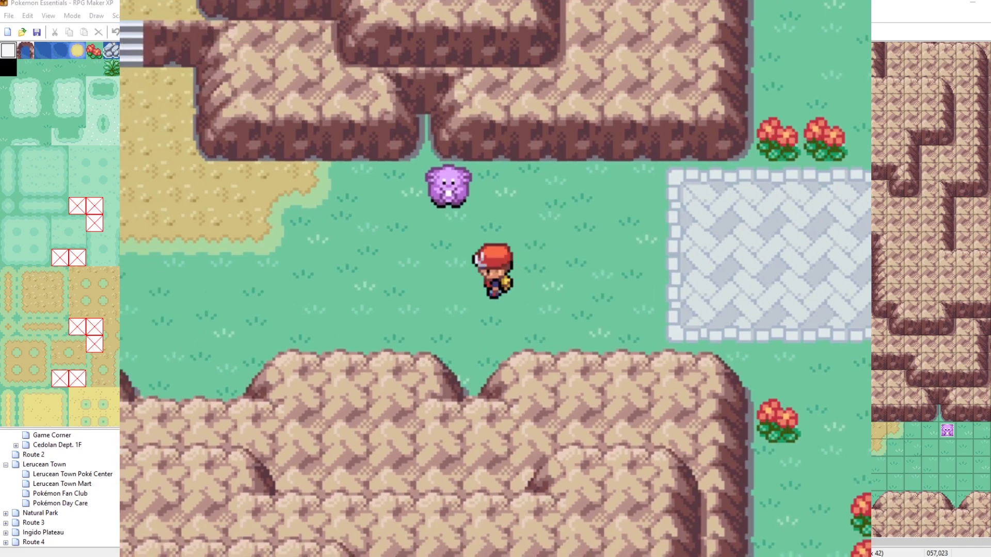
# Step: Open Route 7's metadata through the Debug menu's Information editors
pyautogui.press('F9')
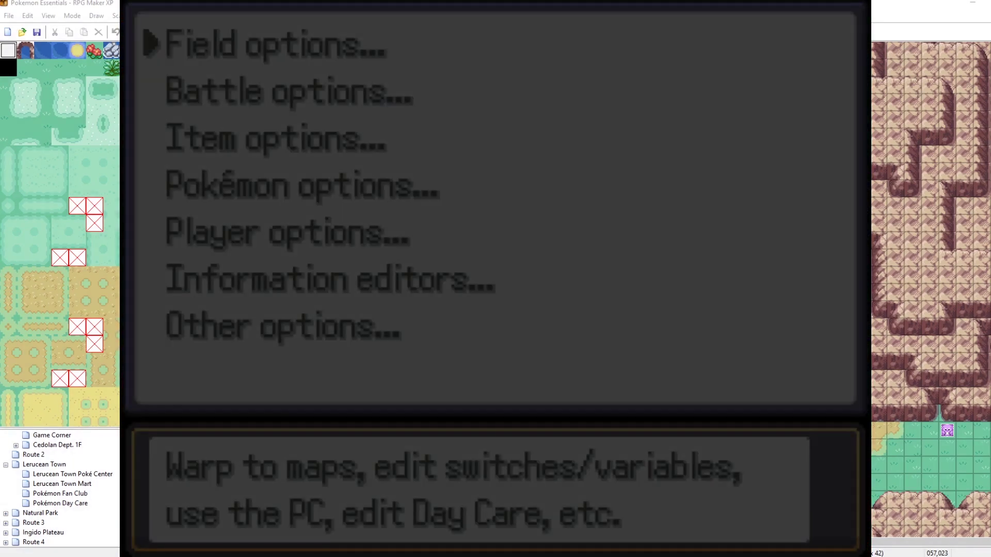
pyautogui.press('Down')
pyautogui.press('Down')
pyautogui.press('Down')
pyautogui.press('Down')
pyautogui.press('Down')
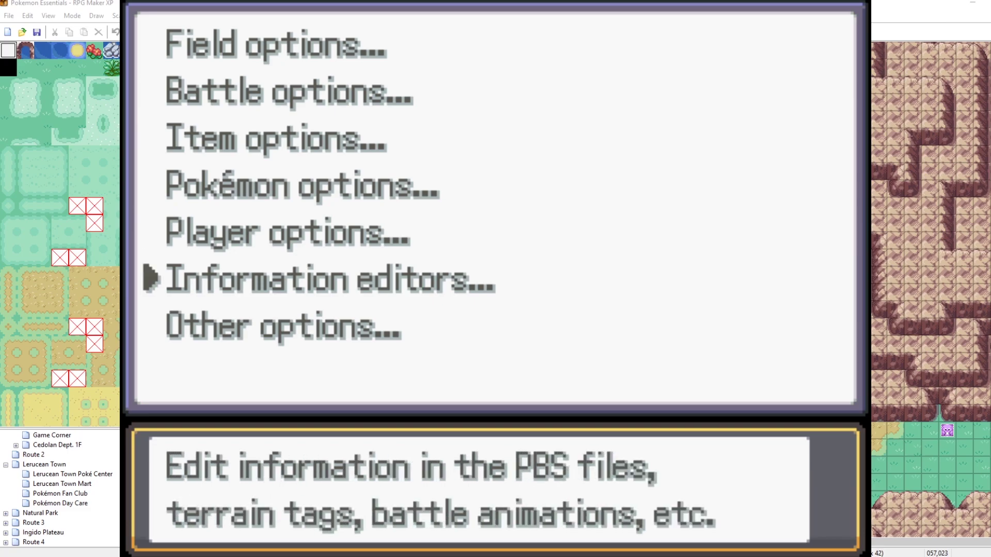
pyautogui.press('Return')
pyautogui.press('Return')
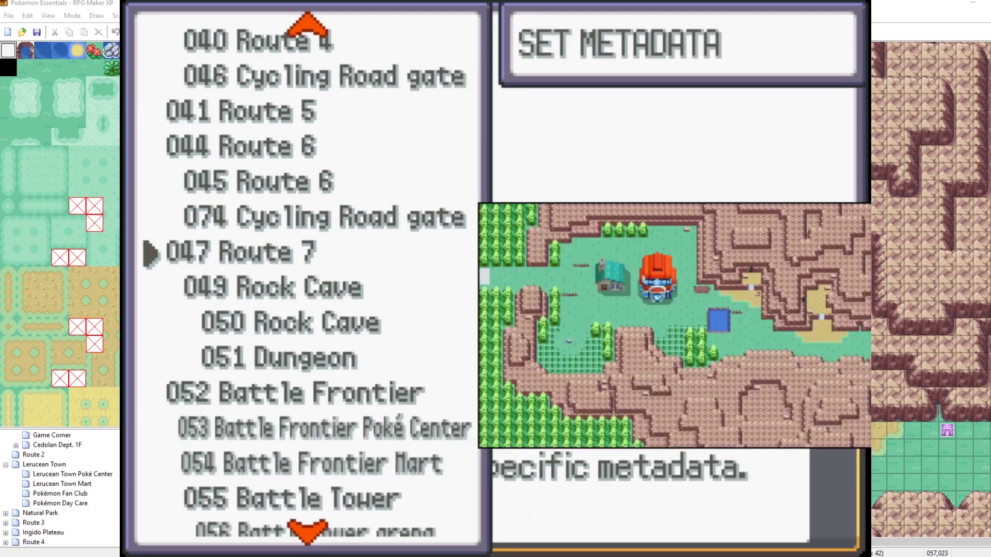
pyautogui.press('Return')
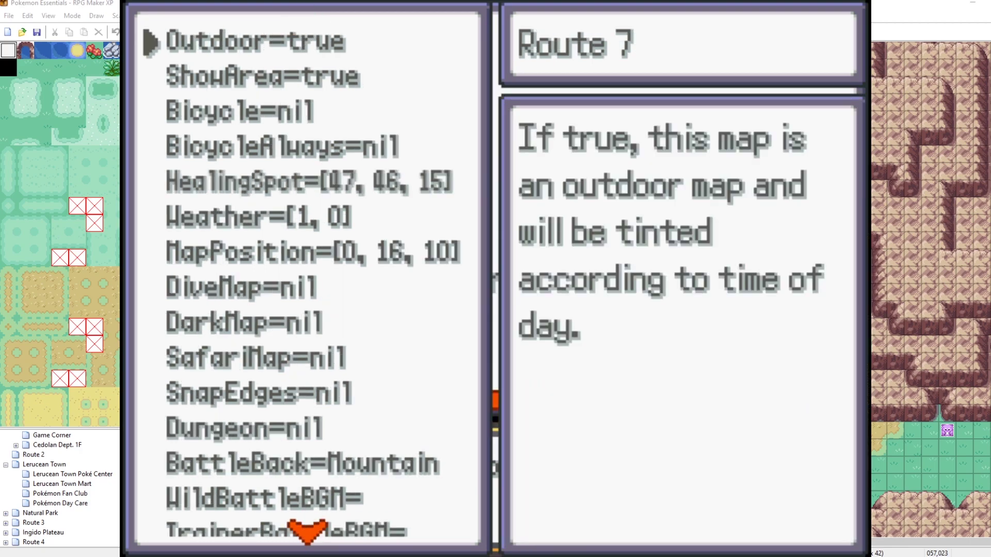
pyautogui.press('Down')
pyautogui.press('Down')
pyautogui.press('Down')
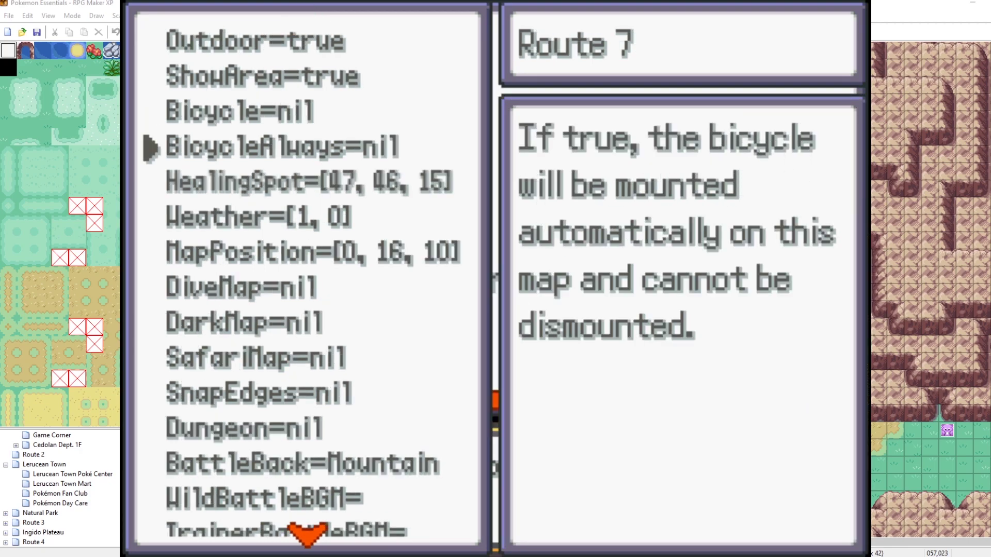
pyautogui.press('Down')
pyautogui.press('Down')
# Step: Set Route 7's Weather to HeavyRain at 100 probability and leave the editor
pyautogui.press('Return')
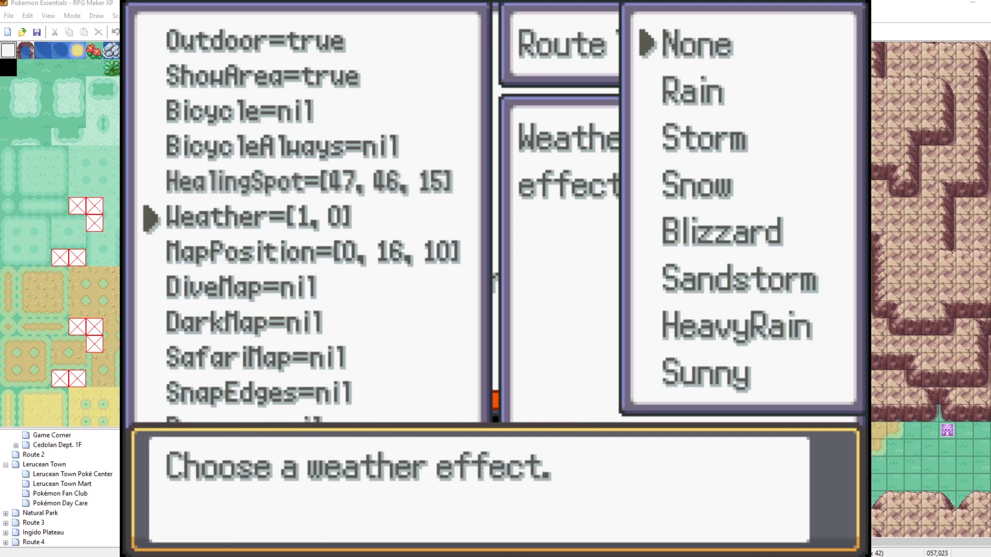
pyautogui.press('Return')
pyautogui.press('Return')
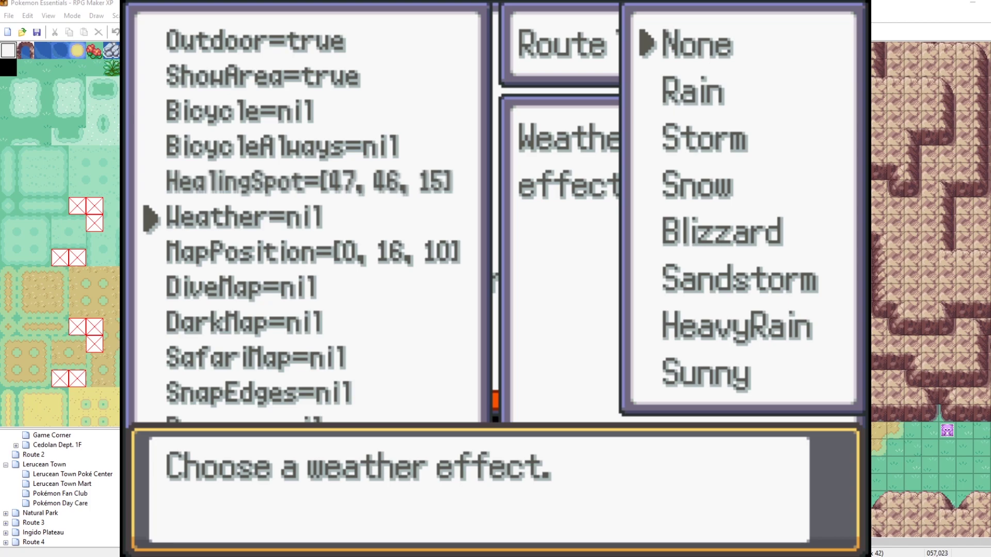
pyautogui.press('Down')
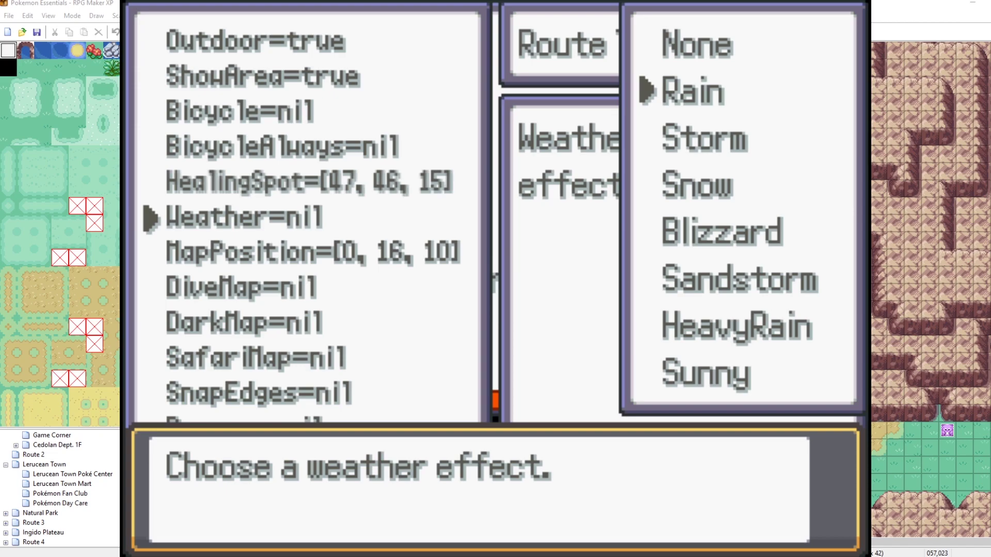
pyautogui.press('Down')
pyautogui.press('Down')
pyautogui.press('Down')
pyautogui.press('Down')
pyautogui.press('Down')
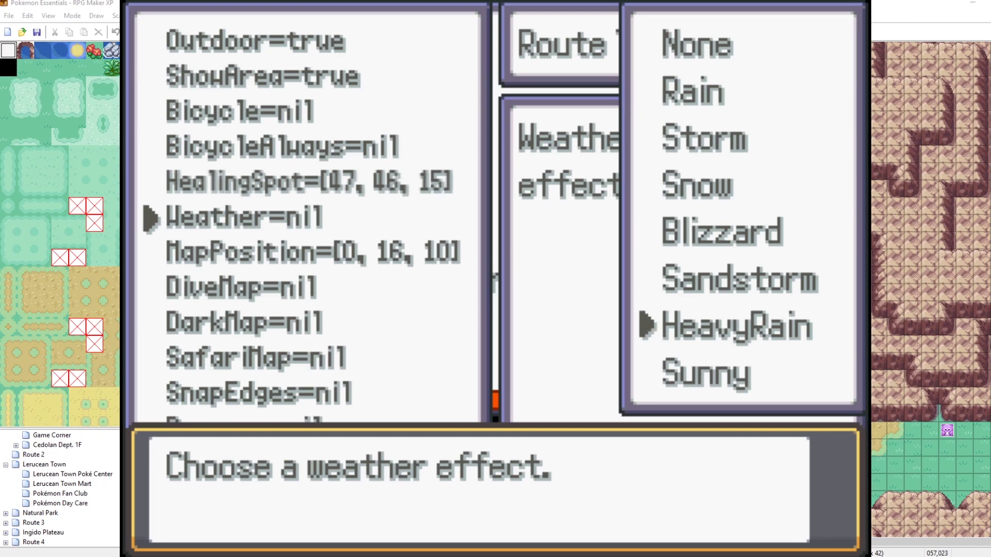
pyautogui.press('Down')
pyautogui.press('Up')
pyautogui.press('Up')
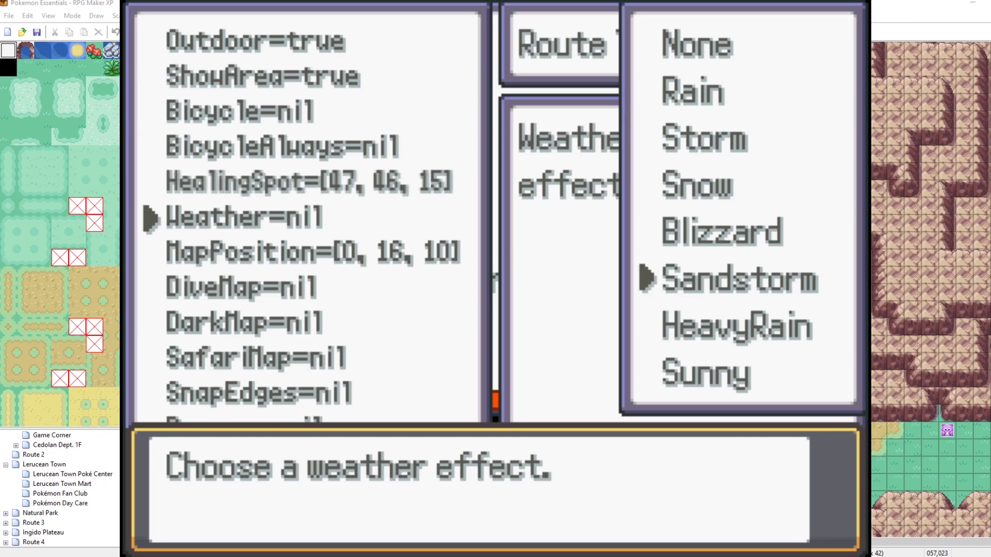
pyautogui.press('Down')
pyautogui.press('Return')
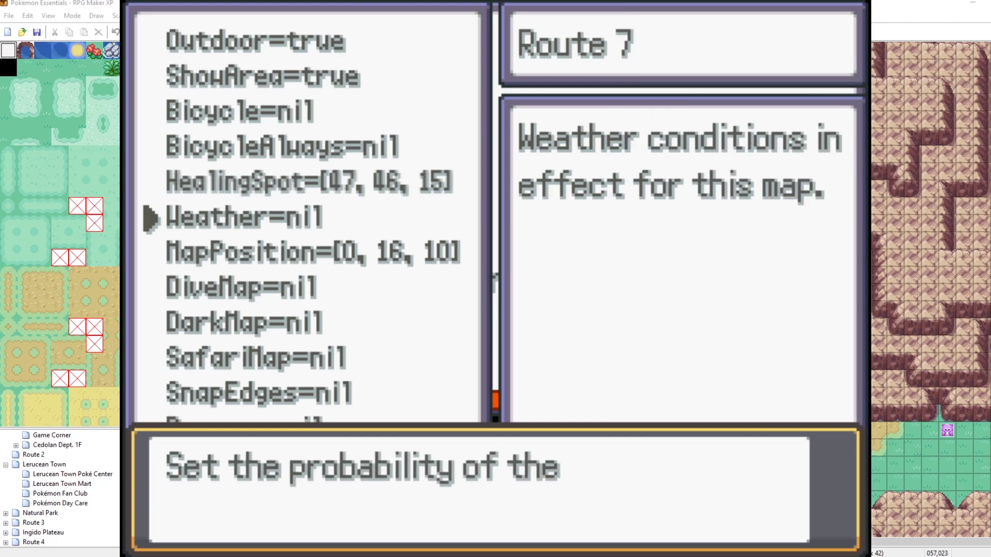
pyautogui.press('Left')
pyautogui.press('Left')
pyautogui.press('Return')
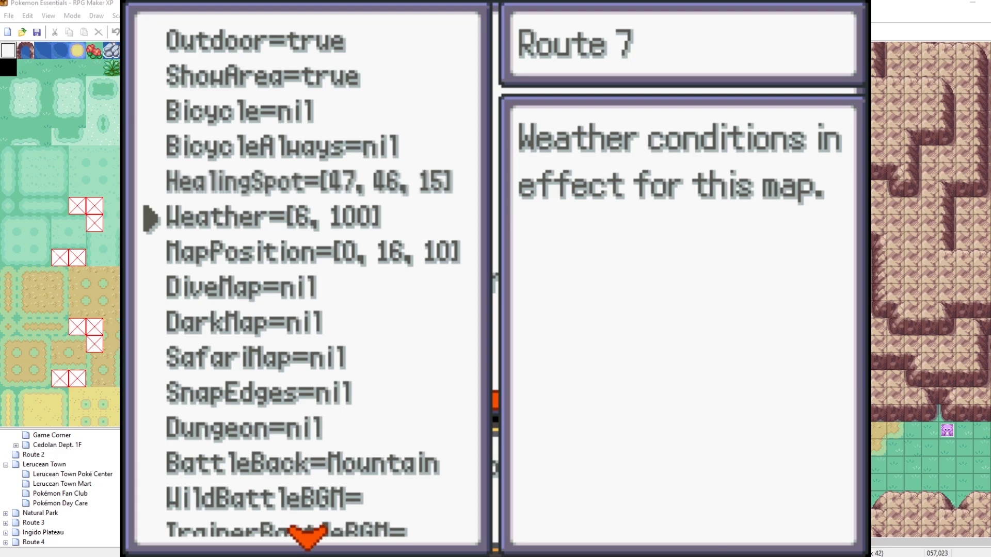
pyautogui.press('Escape')
# Step: Exit the debug menus and walk between Battle Frontier and rainy Route 7 to the purple Pokémon
pyautogui.press('Escape')
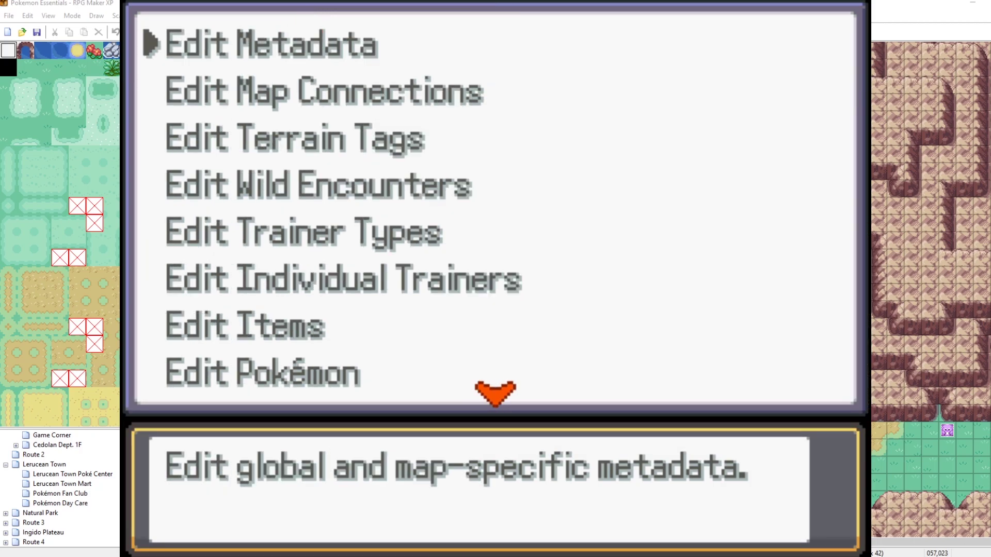
pyautogui.press('Escape')
pyautogui.press('Escape')
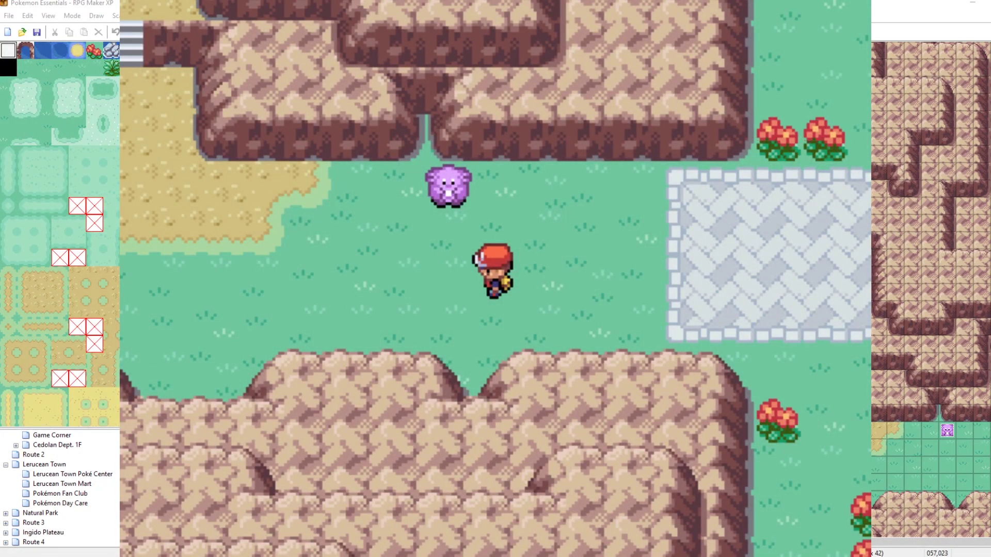
pyautogui.press('Right')
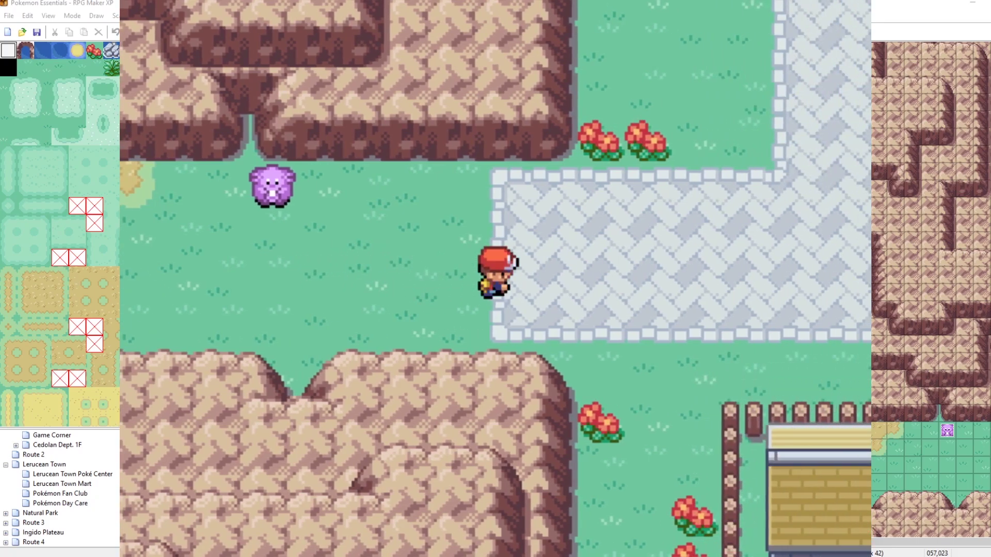
pyautogui.press('Left')
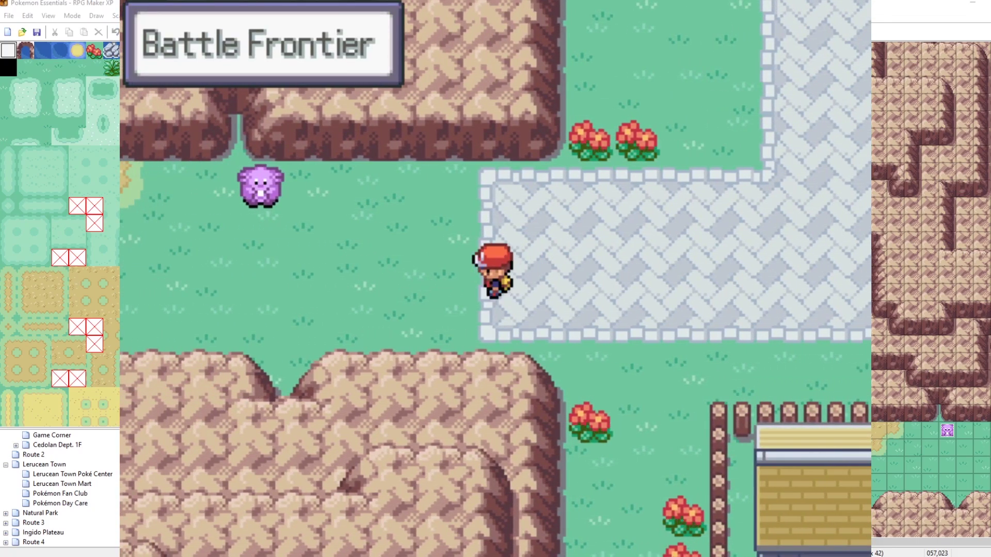
pyautogui.press('Left')
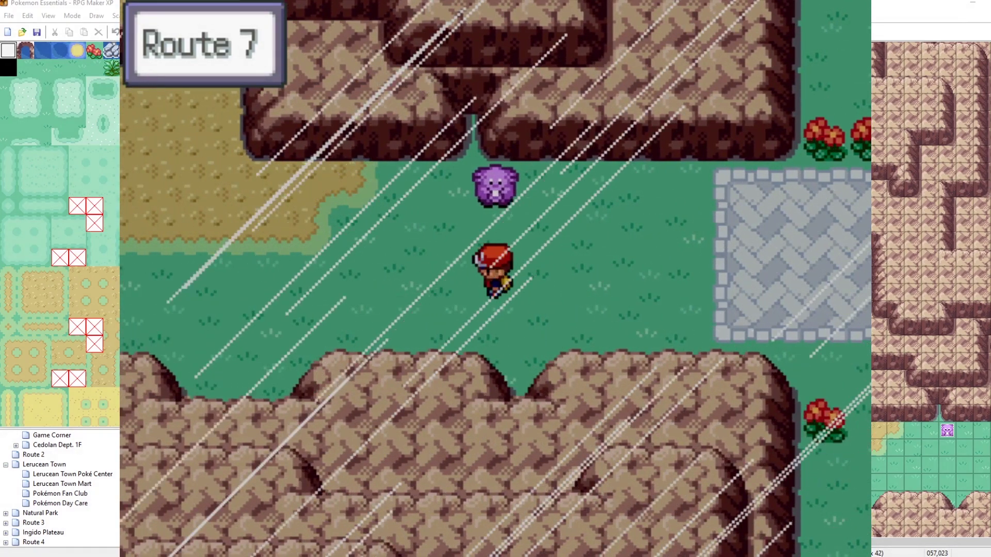
pyautogui.press('Right')
pyautogui.press('Left')
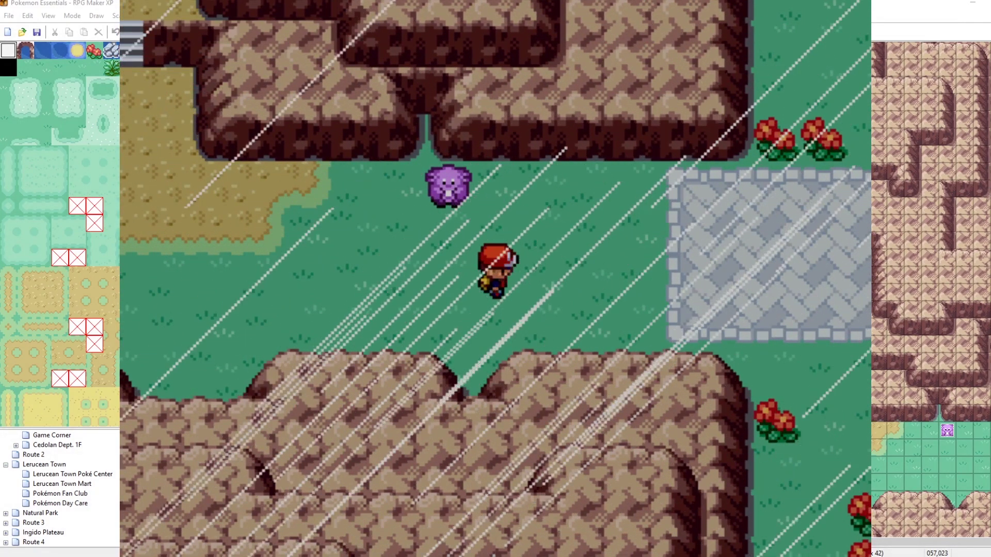
pyautogui.press('Up')
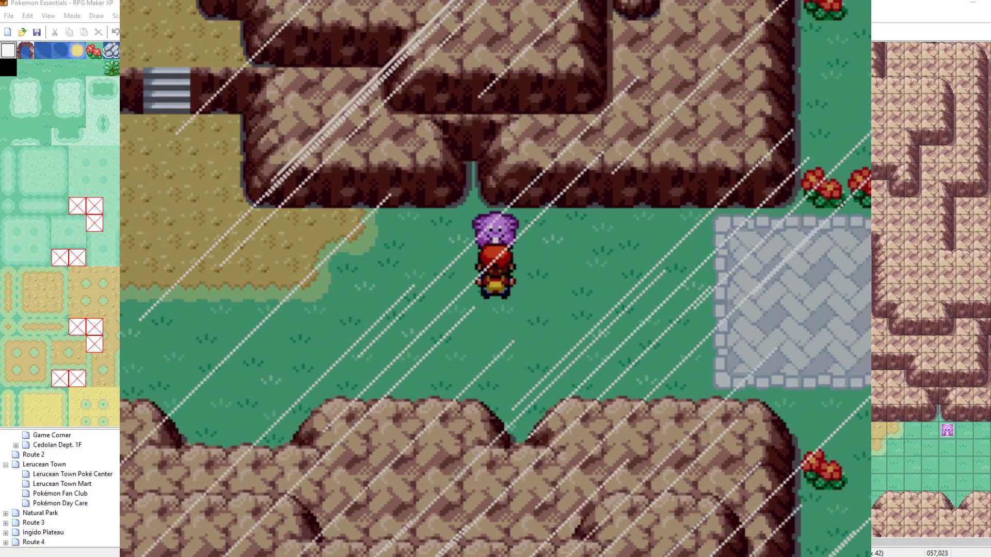
# Step: Start the wild Blissey battle, flee with RUN, and walk right on Route 7
pyautogui.press('Return')
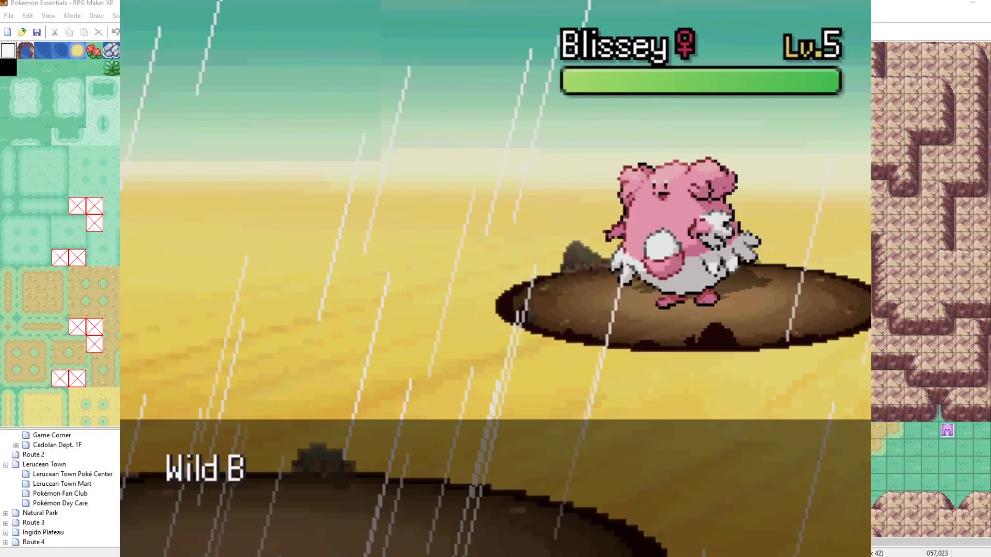
pyautogui.press('Return')
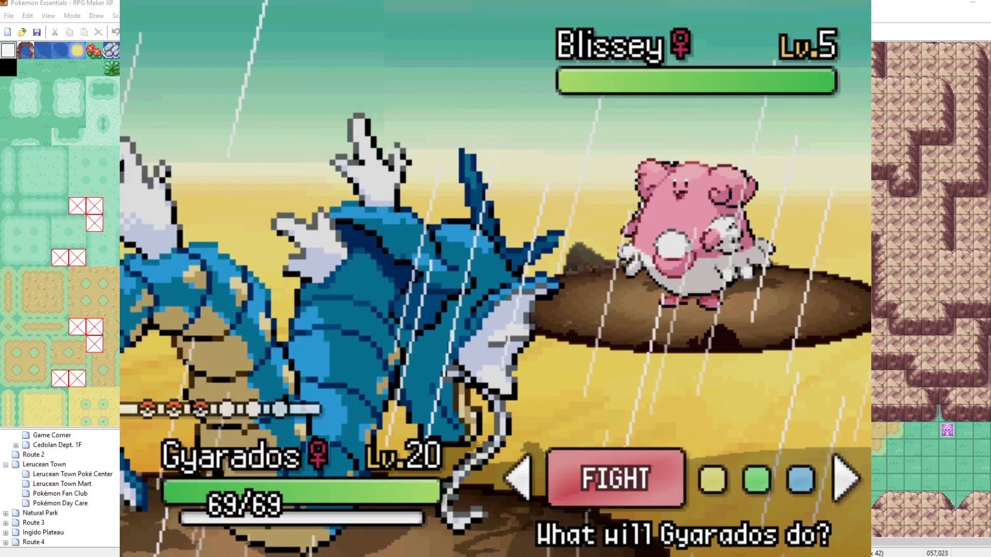
pyautogui.press('Right')
pyautogui.press('Right')
pyautogui.press('Right')
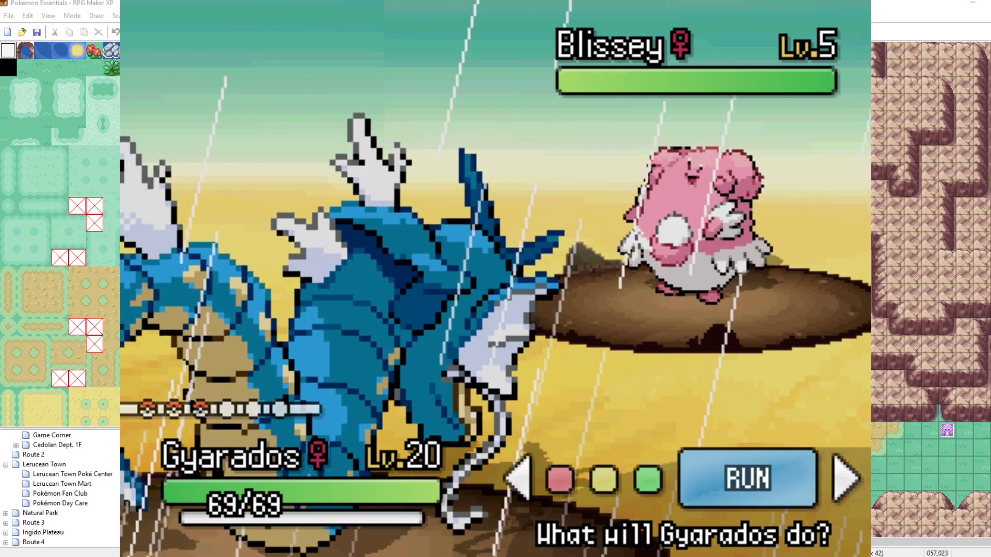
pyautogui.press('Return')
pyautogui.press('Return')
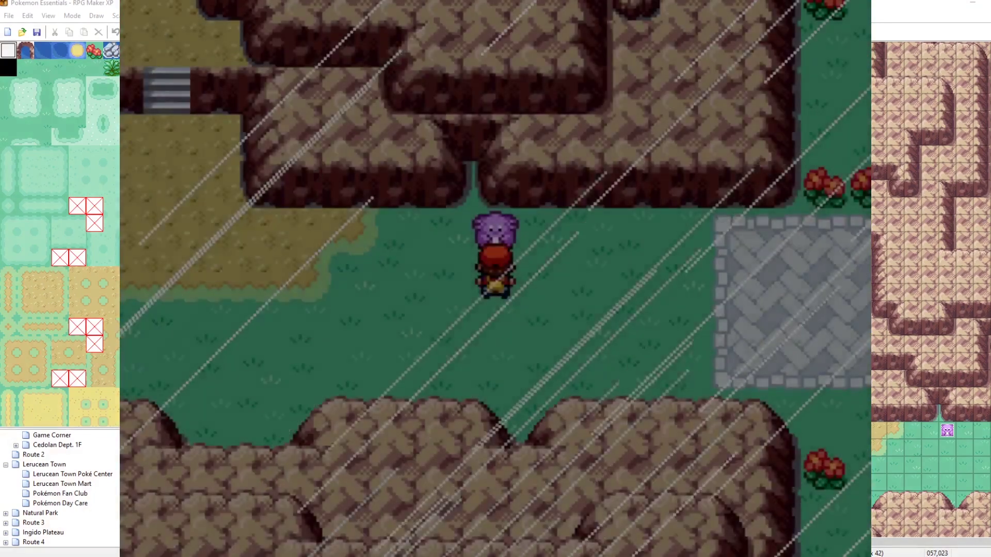
pyautogui.press('Right')
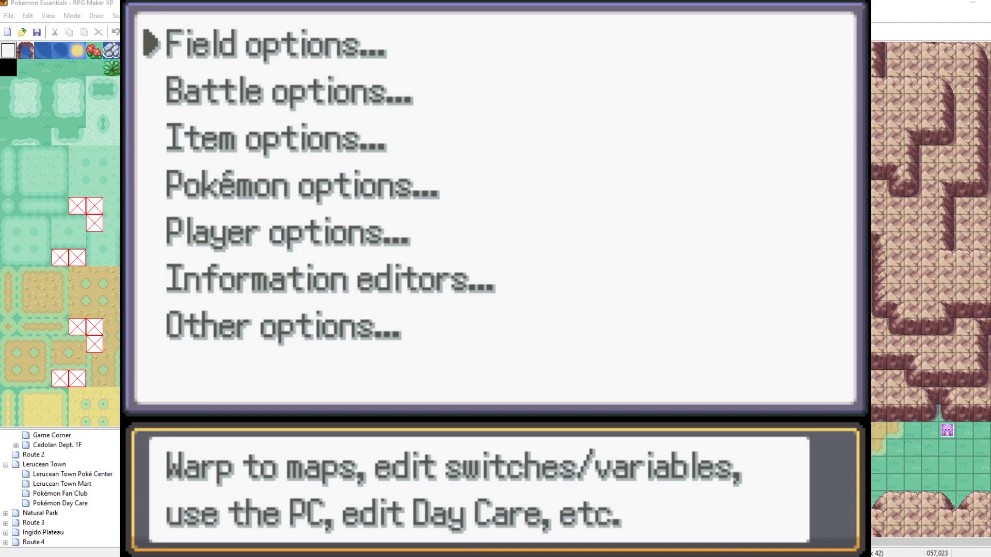
# Step: Open Route 7's entry in the Edit Metadata editor from the debug menu
pyautogui.press('Up')
pyautogui.press('Up')
pyautogui.press('Return')
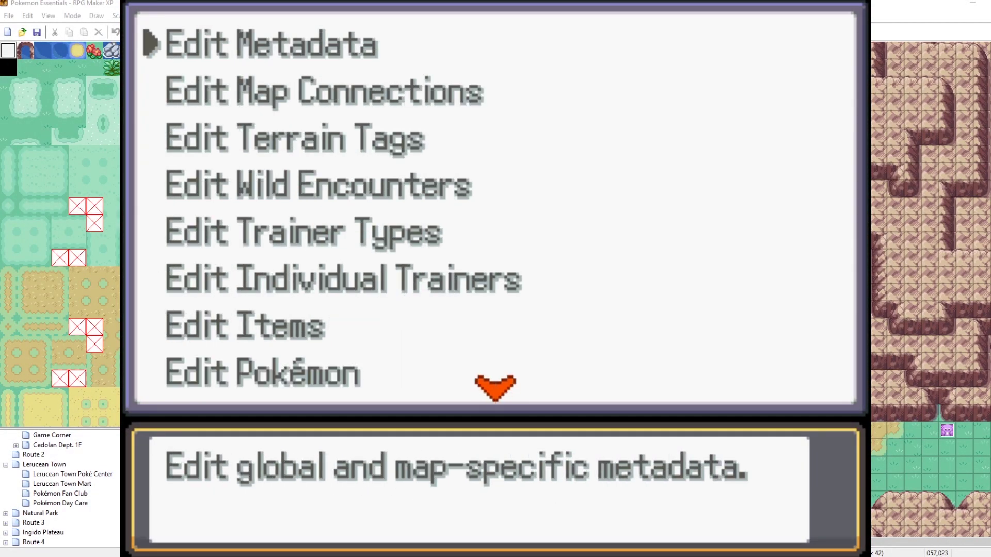
pyautogui.press('Return')
pyautogui.press('Return')
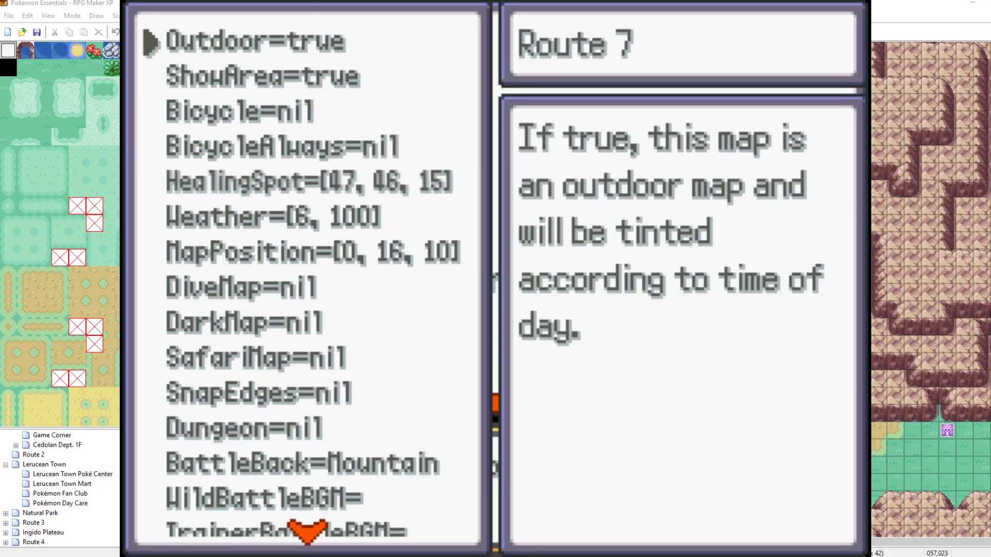
# Step: Toggle Route 7's Outdoor setting off and then back to true
pyautogui.press('Return')
pyautogui.press('Down')
pyautogui.press('Return')
pyautogui.press('Down')
pyautogui.press('Up')
pyautogui.press('Return')
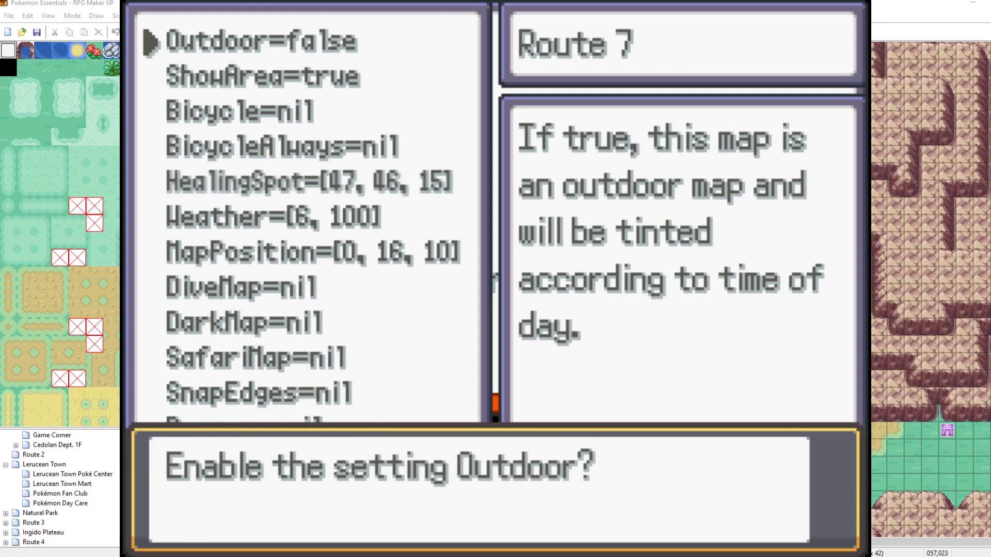
pyautogui.press('Return')
pyautogui.press('Down')
pyautogui.press('Down')
pyautogui.press('Down')
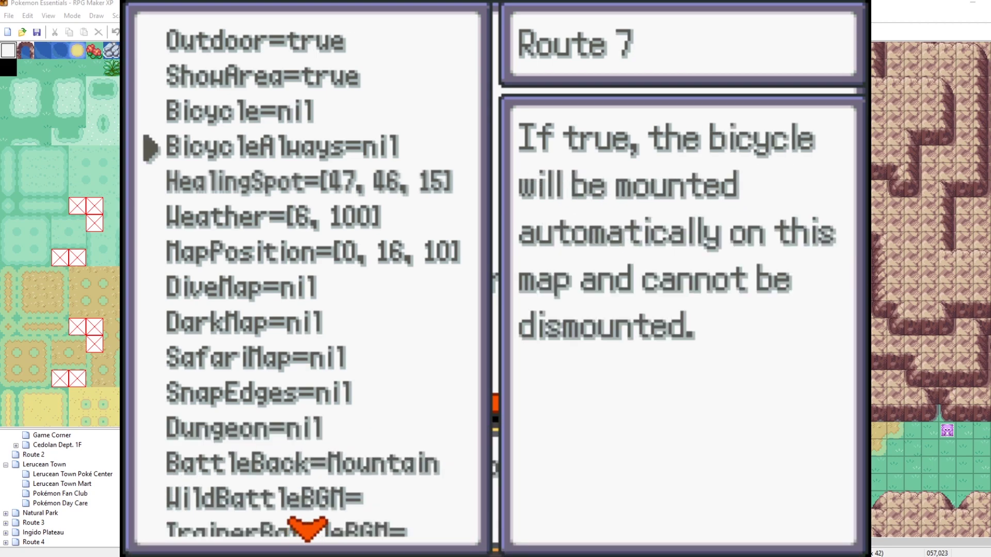
pyautogui.press('Down')
pyautogui.press('Down')
# Step: Set Route 7's Weather to Sunny at 100 probability and back out of the metadata
pyautogui.press('Return')
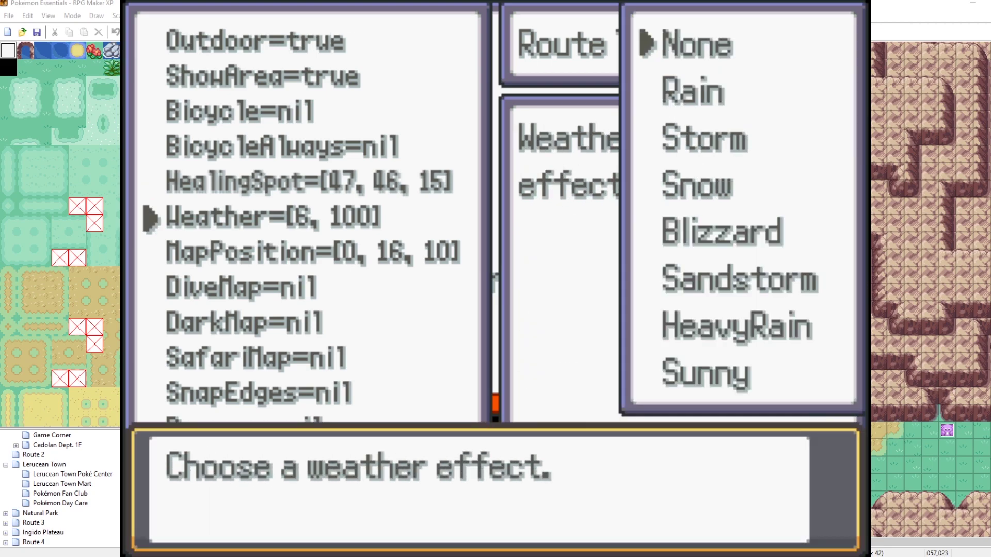
pyautogui.press('Up')
pyautogui.press('Return')
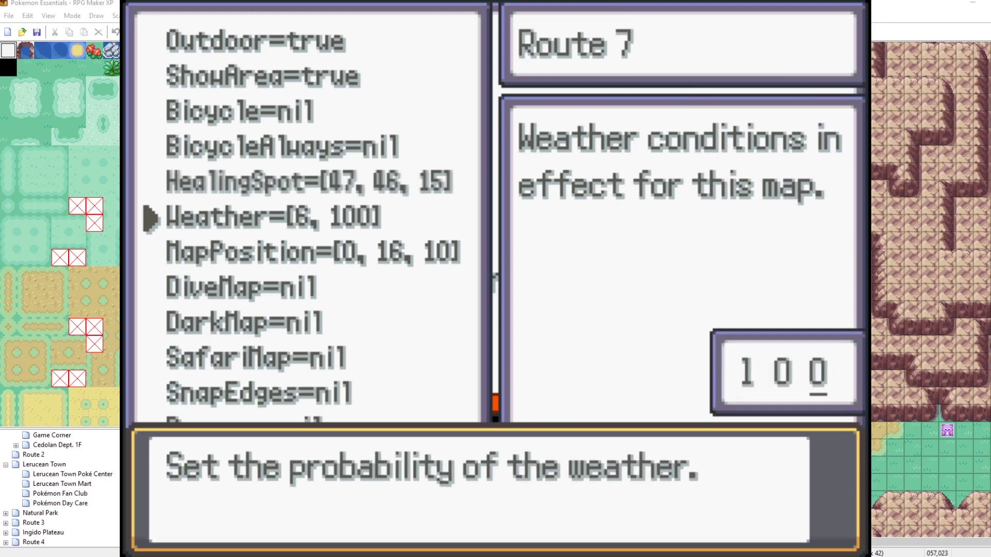
pyautogui.press('Return')
pyautogui.press('Escape')
pyautogui.press('Escape')
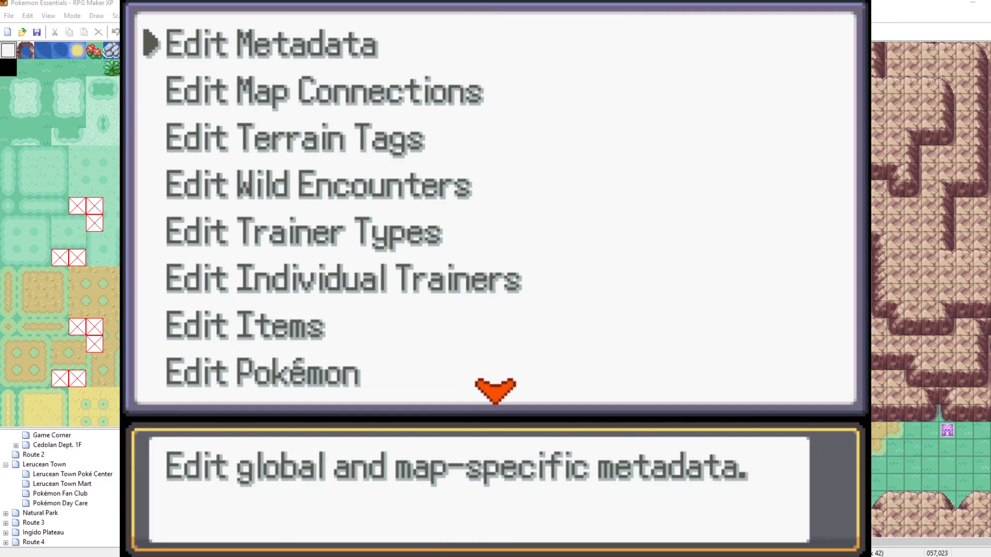
pyautogui.press('Escape')
pyautogui.press('Escape')
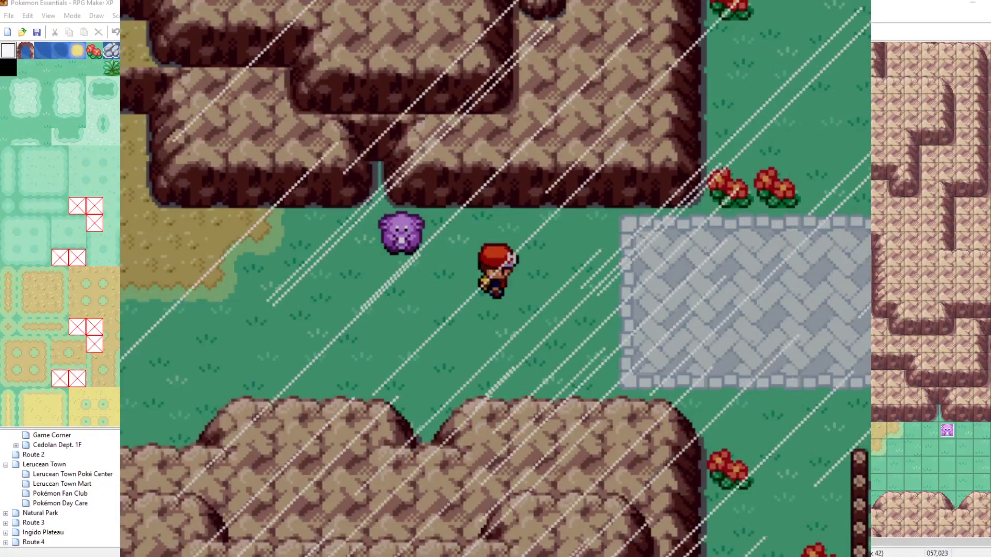
# Step: Close the debug menu and walk through Battle Frontier and back into Route 7
pyautogui.press('Right')
pyautogui.press('Left')
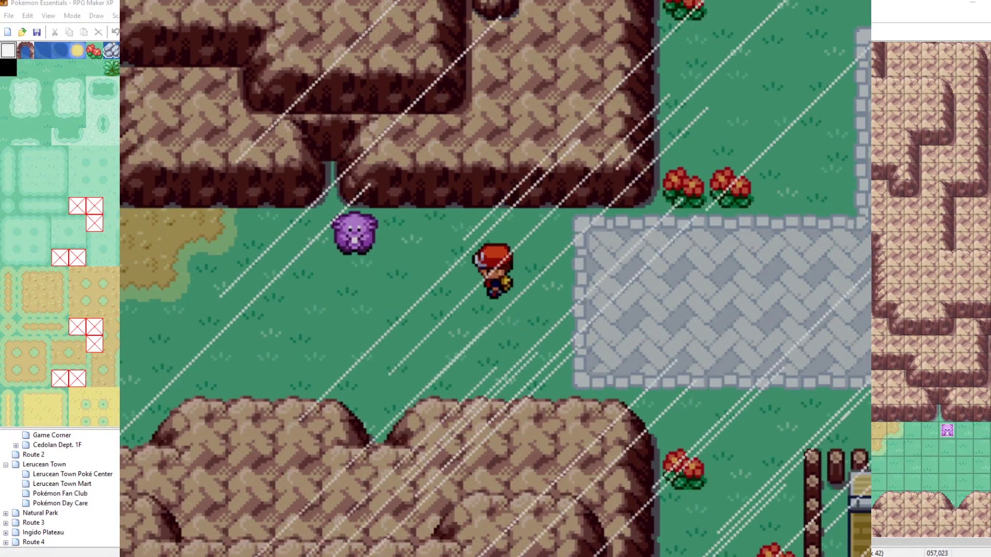
pyautogui.press('Right')
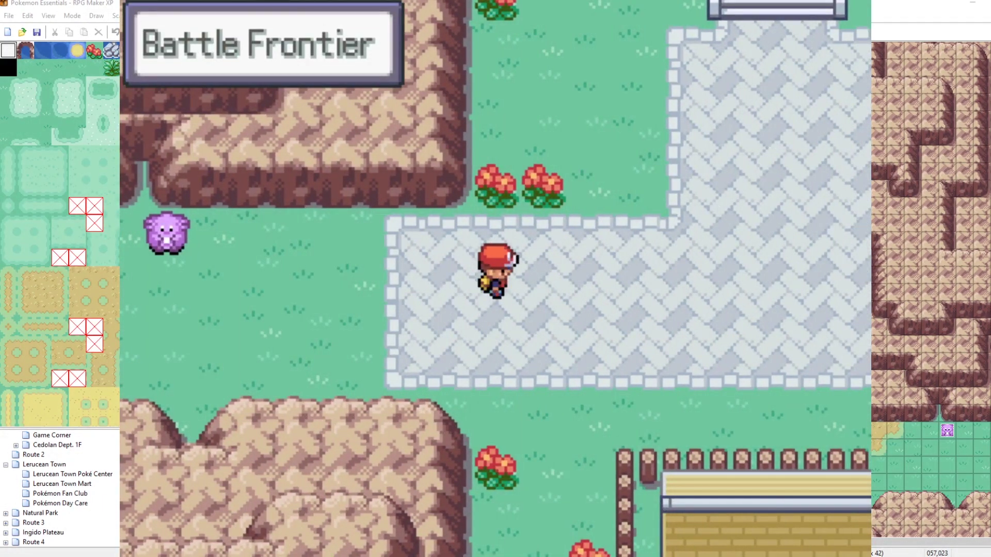
pyautogui.press('Left')
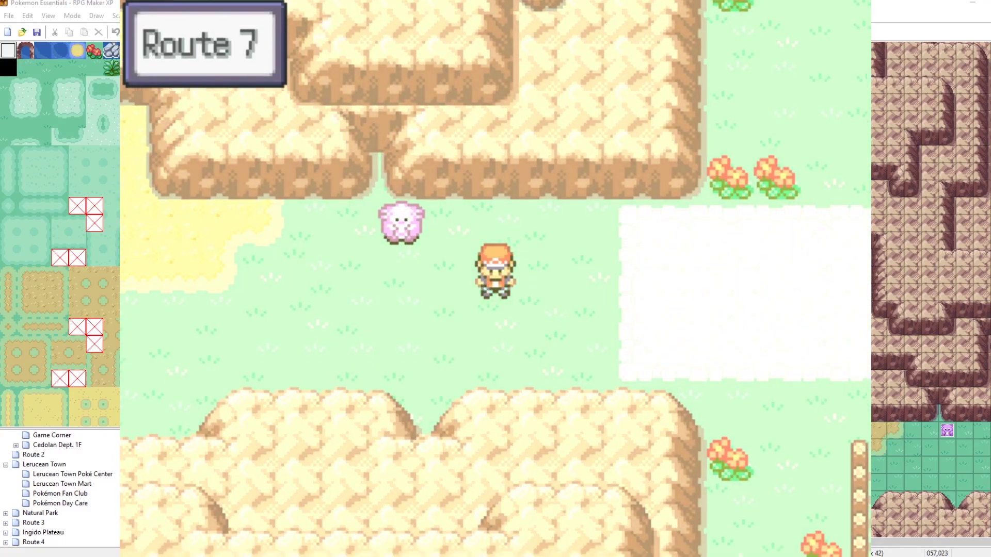
pyautogui.press('Left')
pyautogui.press('Up')
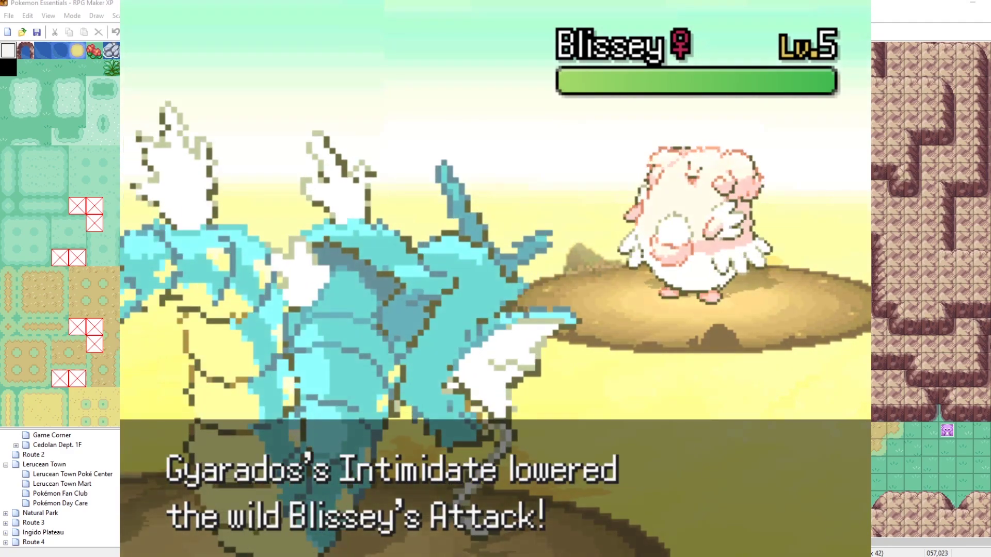
# Step: Flee the wild Blissey and walk back into bright, sunny Route 7
pyautogui.press('Left')
pyautogui.press('Return')
pyautogui.press('Return')
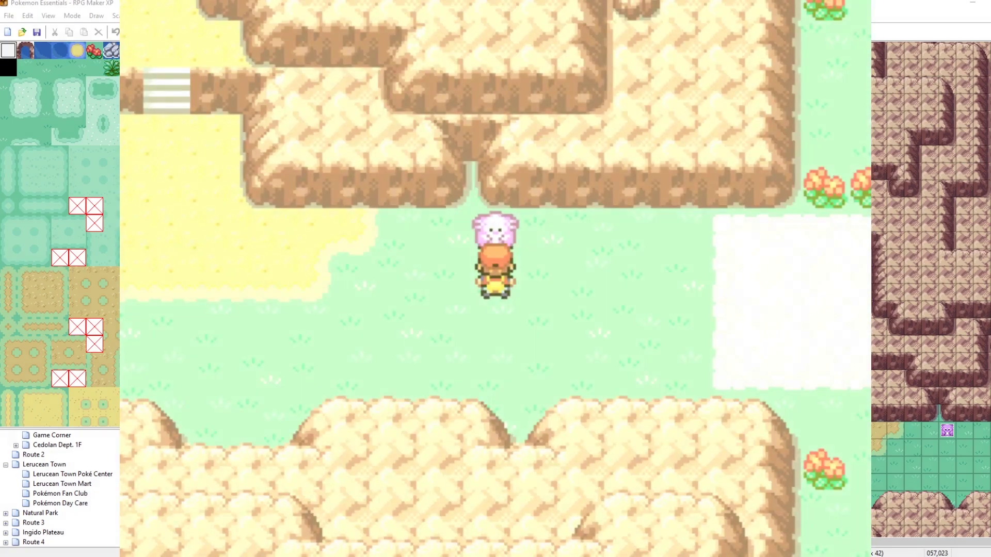
pyautogui.press('Right')
pyautogui.press('Right')
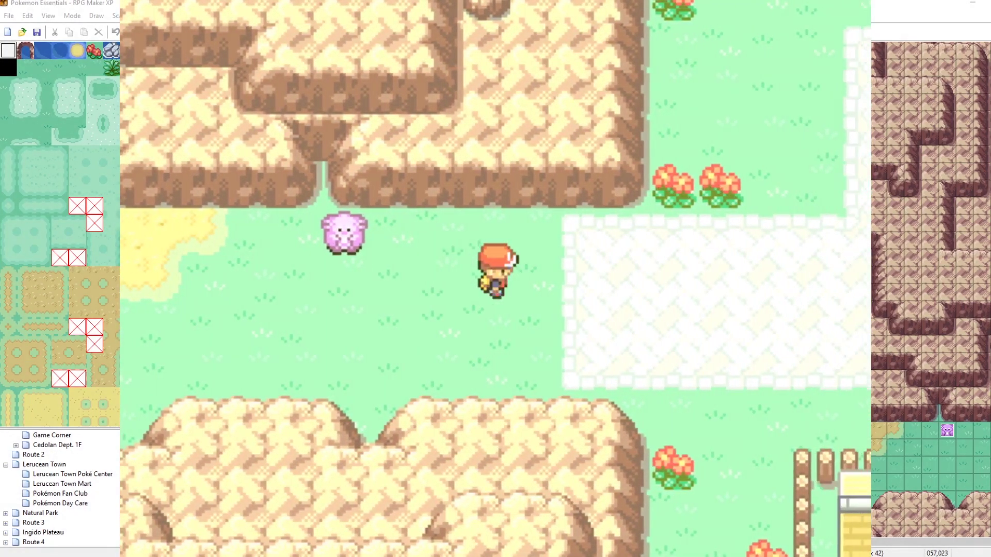
pyautogui.press('Left')
pyautogui.press('Right')
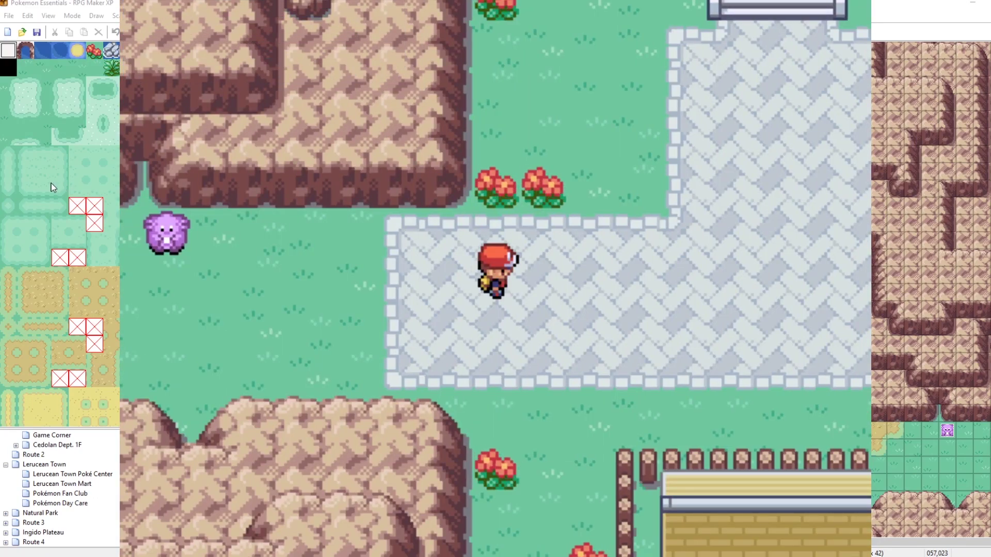
pyautogui.press('Left')
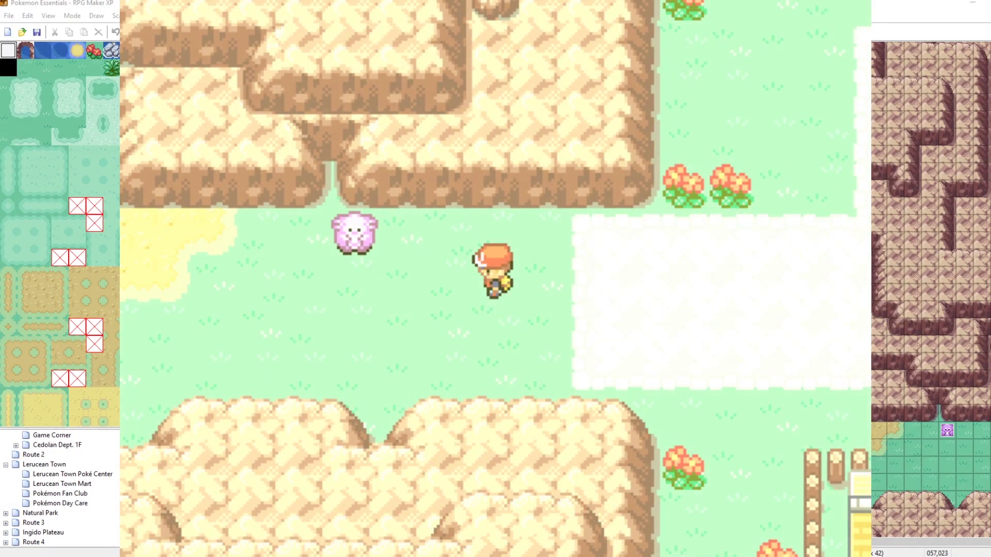
pyautogui.hotkey('alt', 'F4')
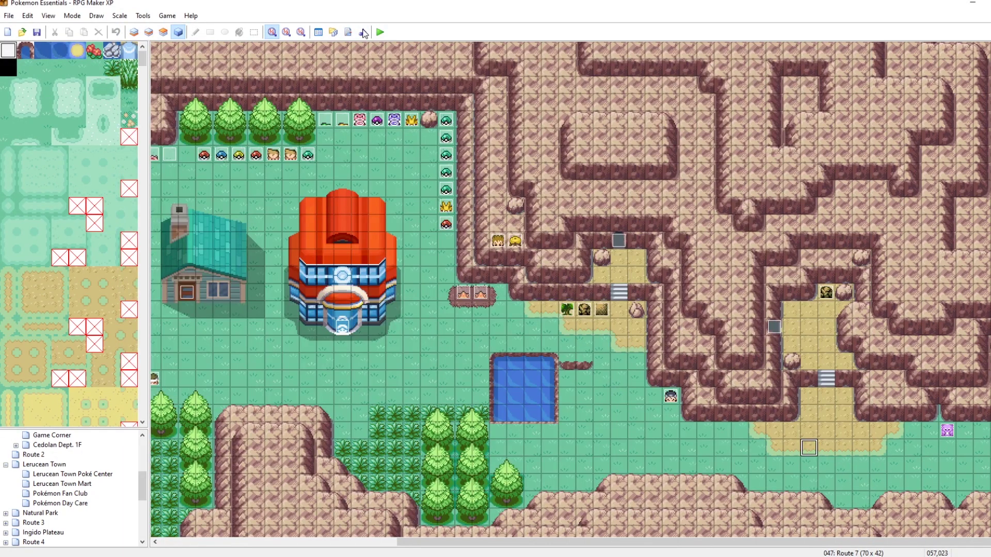
pyautogui.click(349, 32)
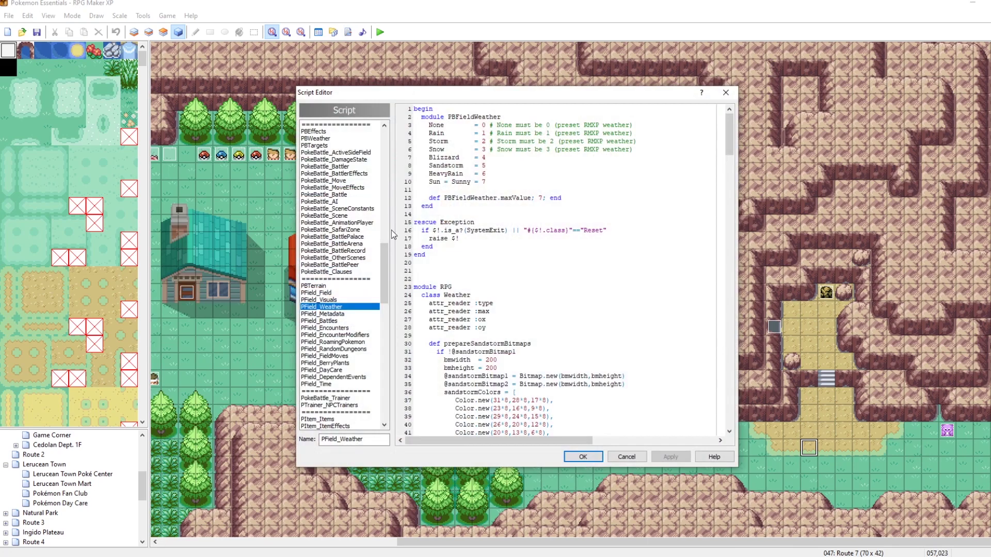
pyautogui.scroll(15, 384, 206)
pyautogui.click(340, 124)
pyautogui.scroll(-5, 618, 279)
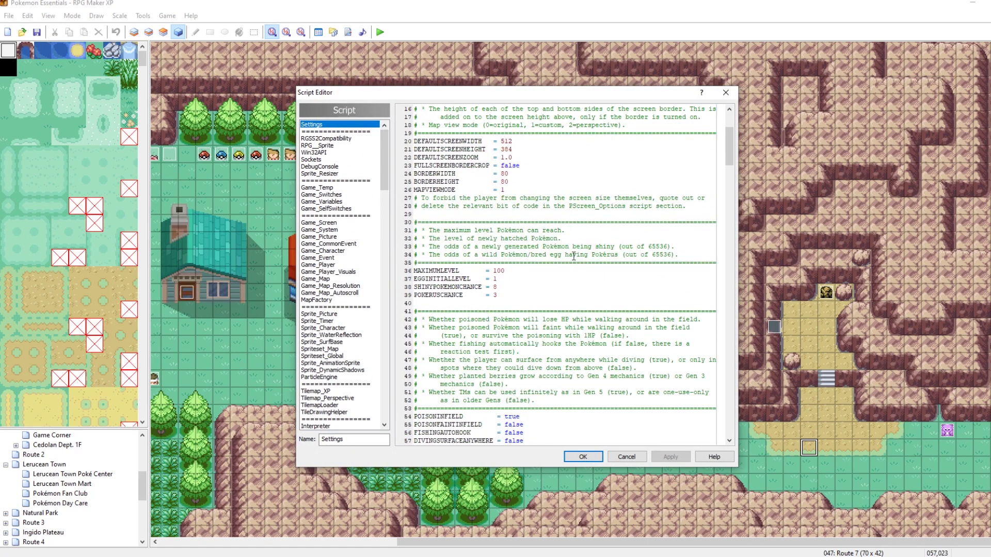
pyautogui.moveTo(730, 147); pyautogui.dragTo(732, 191)
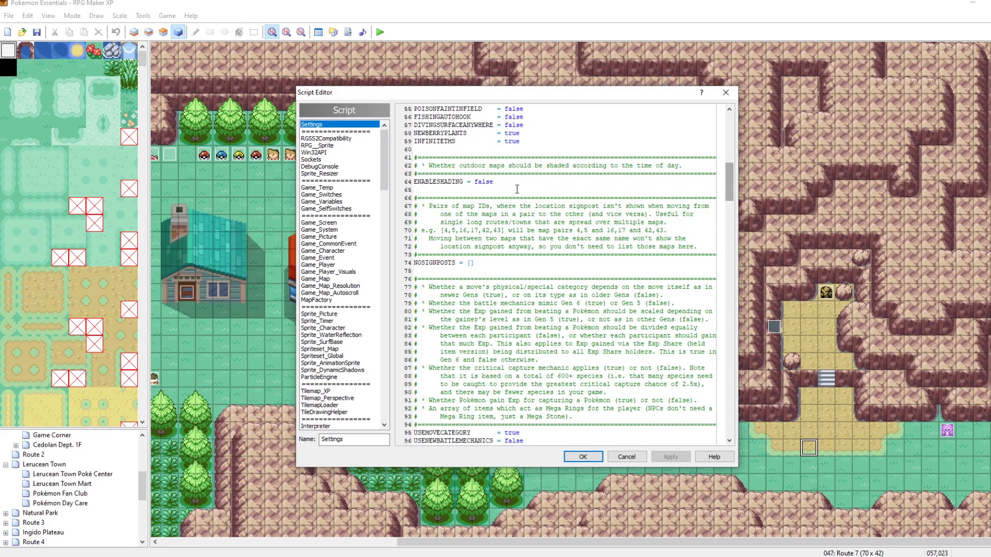
pyautogui.doubleClick(485, 183)
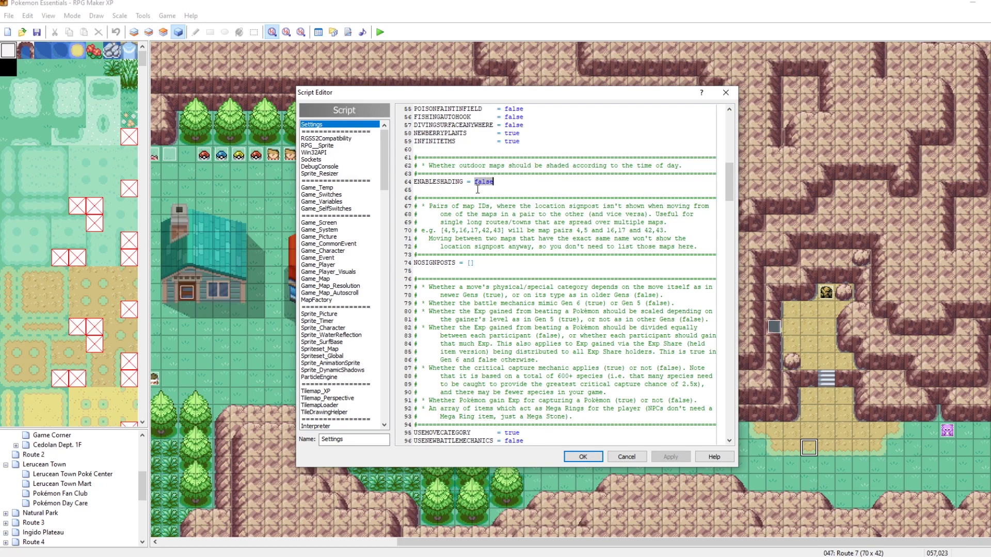
pyautogui.scroll(1, 477, 189)
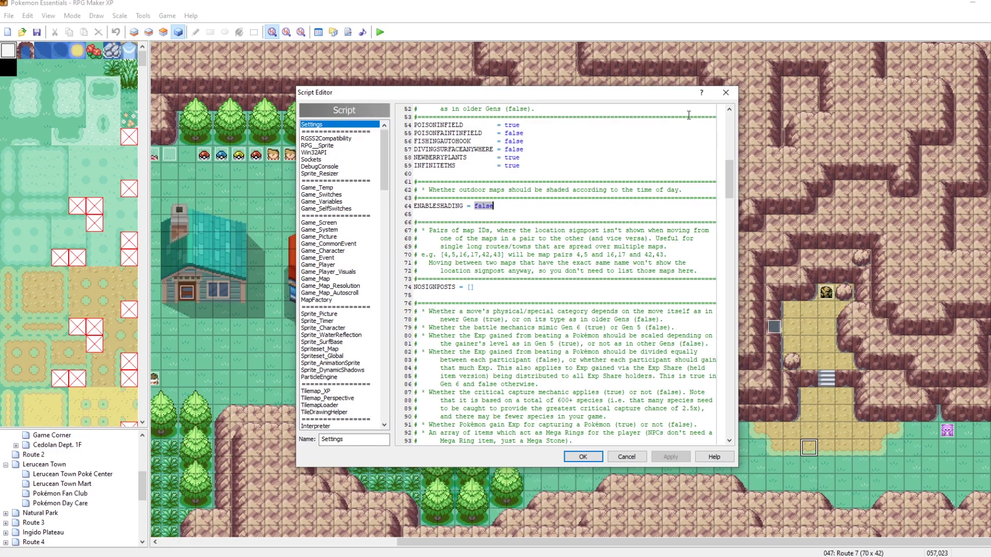
pyautogui.click(486, 206)
pyautogui.click(725, 92)
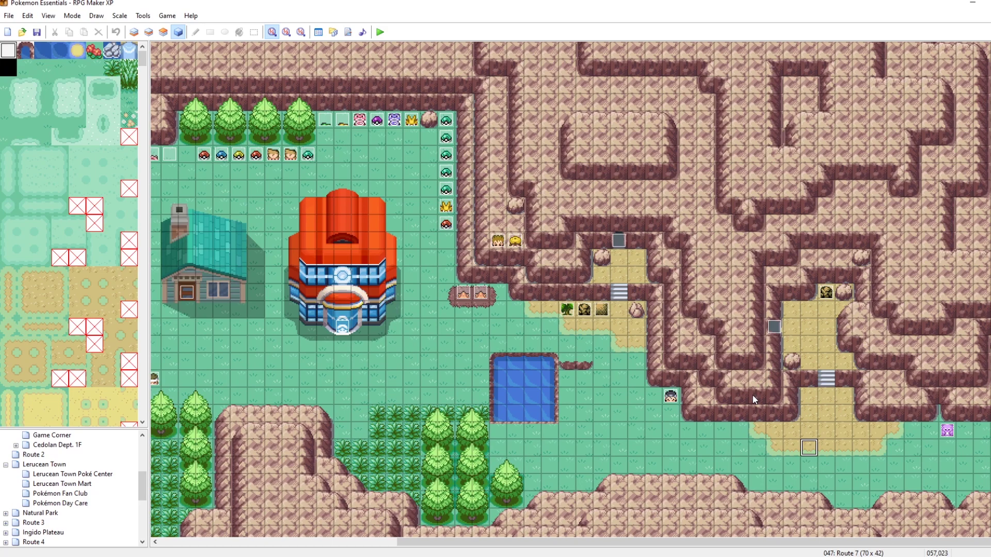
# Step: Open the Weather controller event and edit its HeavyRain Script command
pyautogui.doubleClick(671, 397)
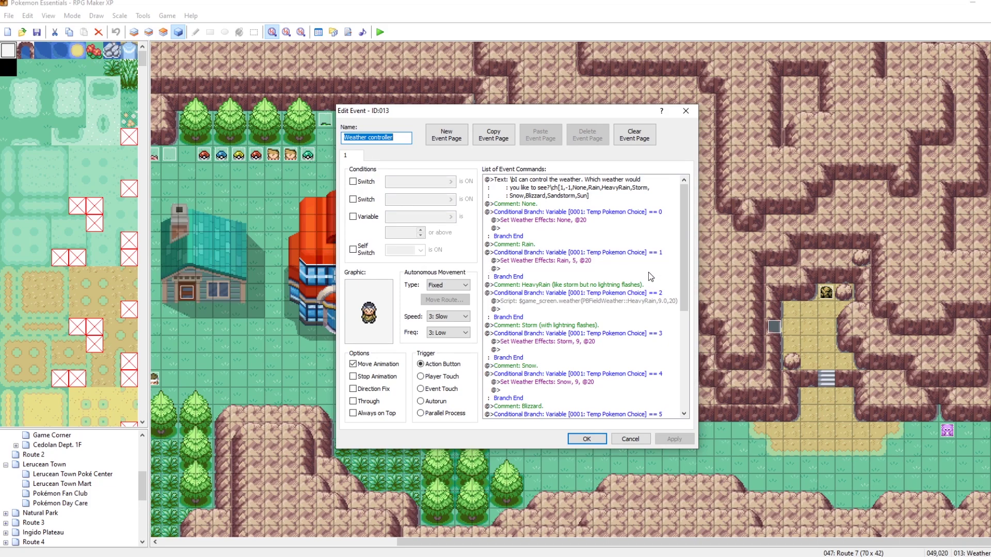
pyautogui.scroll(-2, 647, 271)
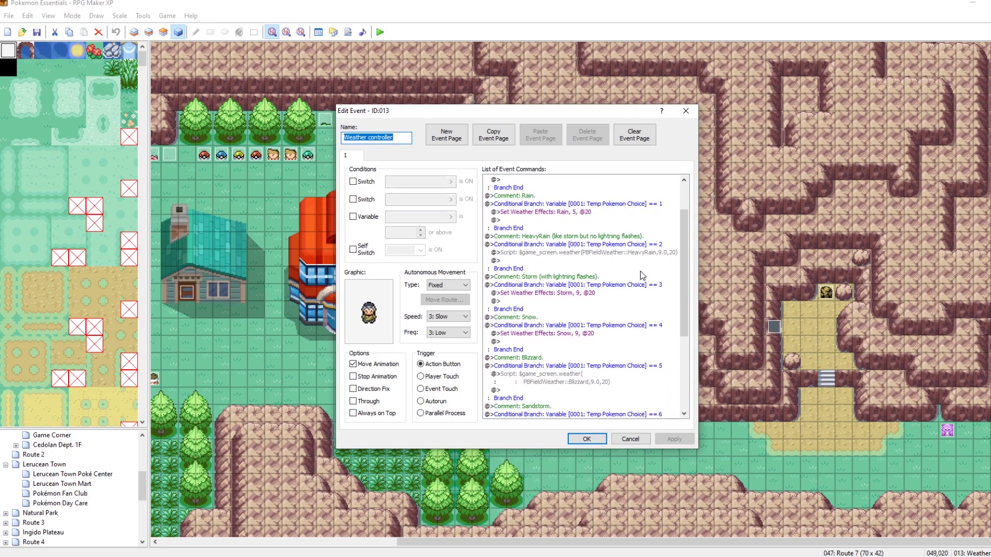
pyautogui.rightClick(541, 254)
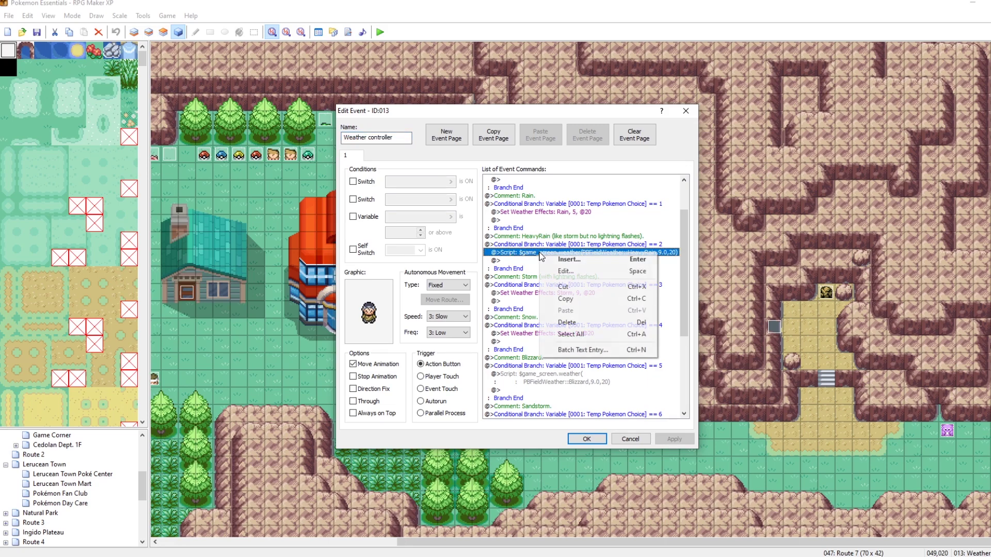
pyautogui.click(566, 271)
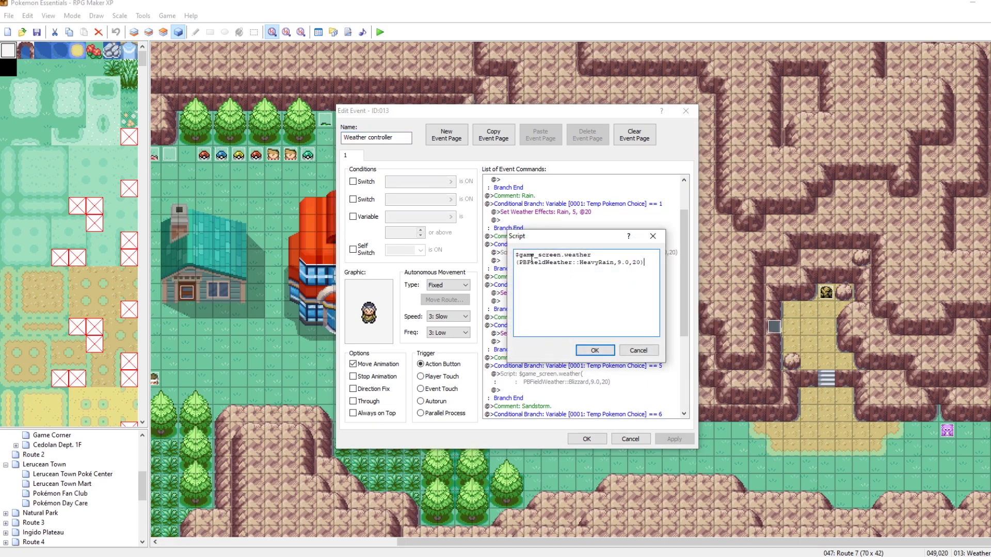
# Step: Inspect the HeavyRain weather call with its 9.0 power and 20 values, then cancel unchanged
pyautogui.moveTo(517, 255); pyautogui.dragTo(586, 256)
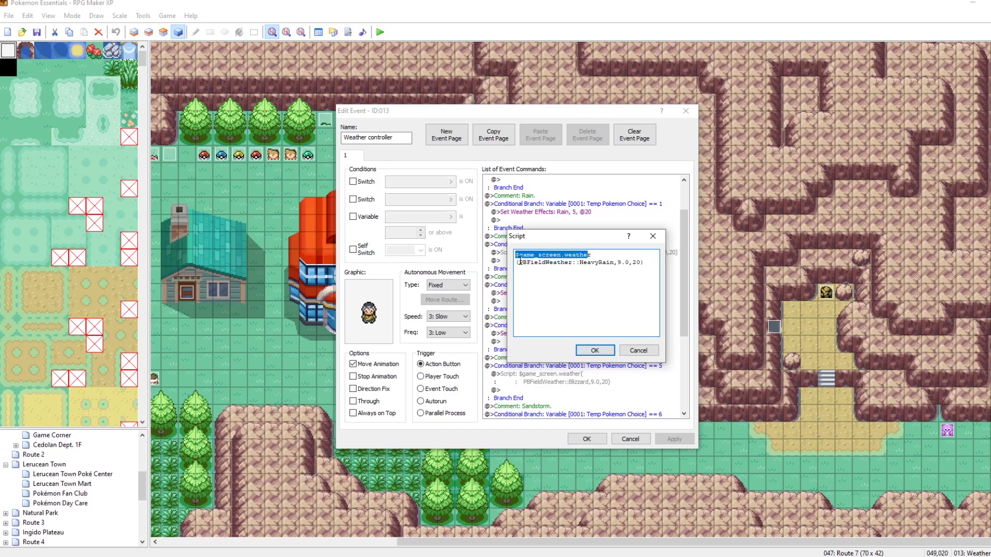
pyautogui.moveTo(519, 262); pyautogui.dragTo(611, 262)
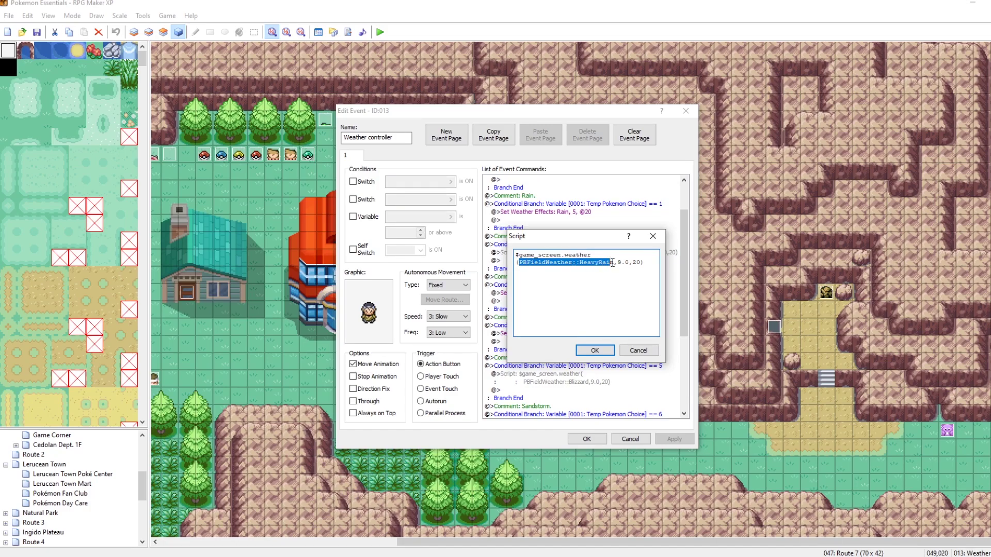
pyautogui.click(531, 264)
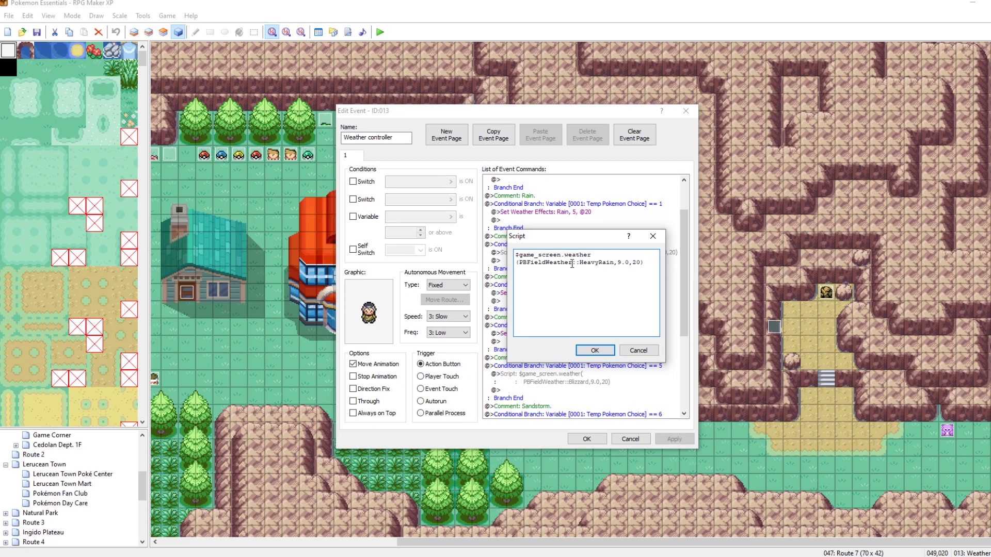
pyautogui.moveTo(581, 262); pyautogui.dragTo(629, 264)
pyautogui.click(602, 264)
pyautogui.click(633, 263)
pyautogui.moveTo(619, 263); pyautogui.dragTo(626, 262)
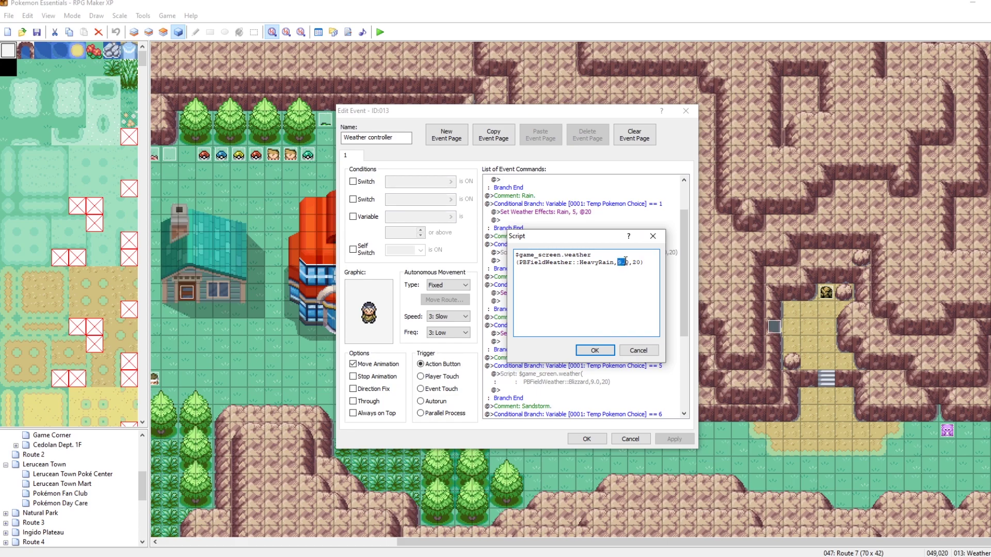
pyautogui.click(653, 236)
# Step: Inspect the Rain Set Weather Effects command and close it without changes
pyautogui.rightClick(554, 213)
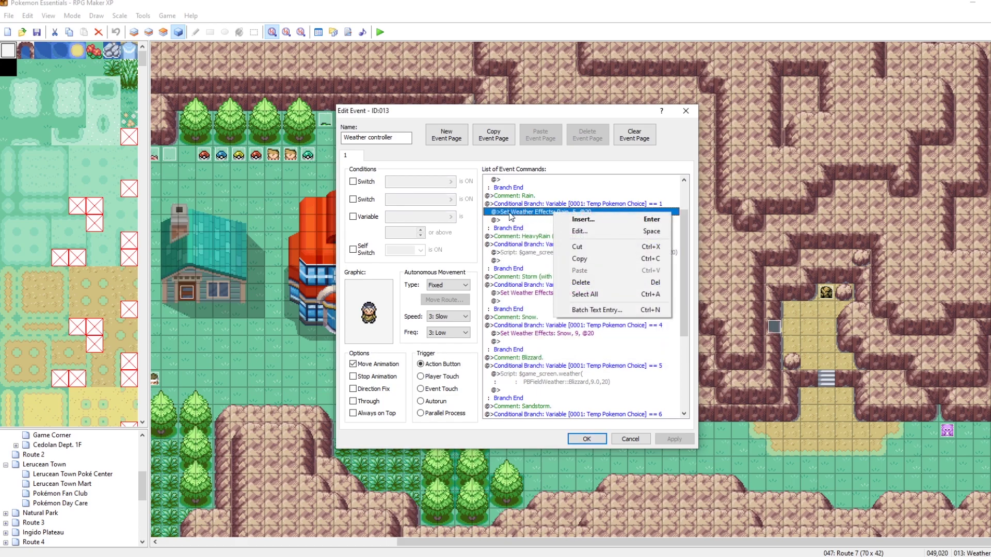
pyautogui.press('Down')
pyautogui.press('Down')
pyautogui.press('Return')
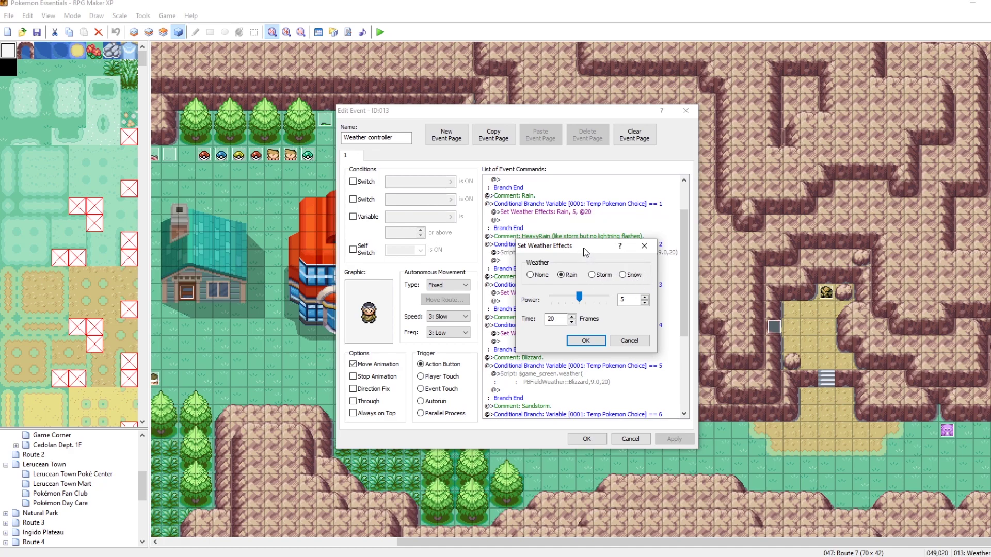
pyautogui.moveTo(586, 248); pyautogui.dragTo(571, 226)
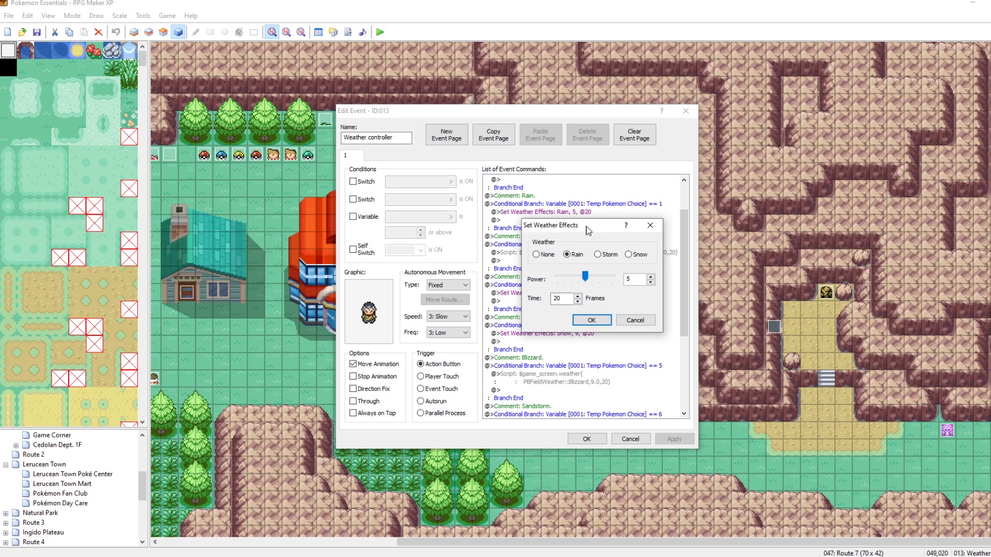
pyautogui.moveTo(592, 230); pyautogui.dragTo(639, 185)
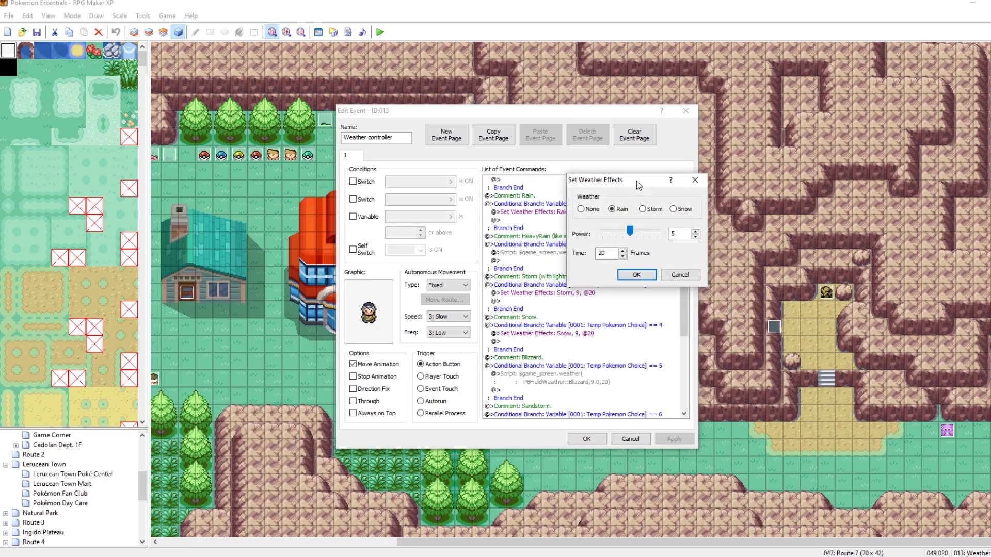
pyautogui.click(695, 179)
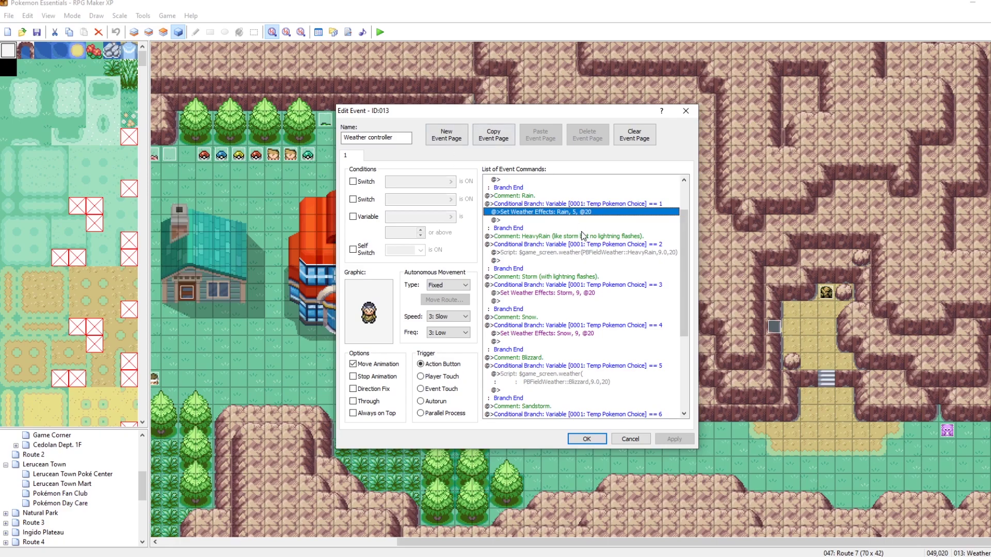
# Step: Locate the Sandstorm Script command and close the Weather controller event with OK
pyautogui.scroll(-2, 583, 236)
pyautogui.scroll(-3, 594, 284)
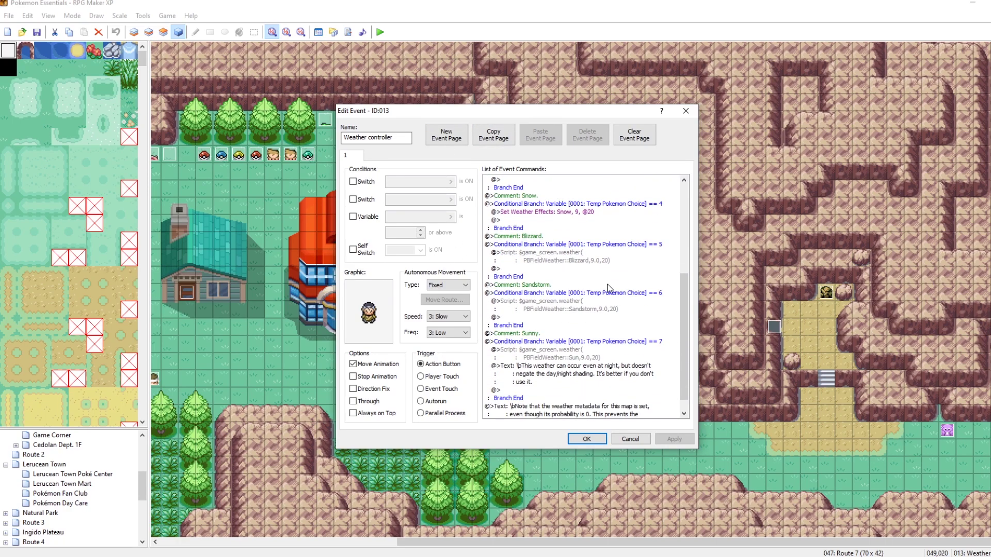
pyautogui.click(561, 305)
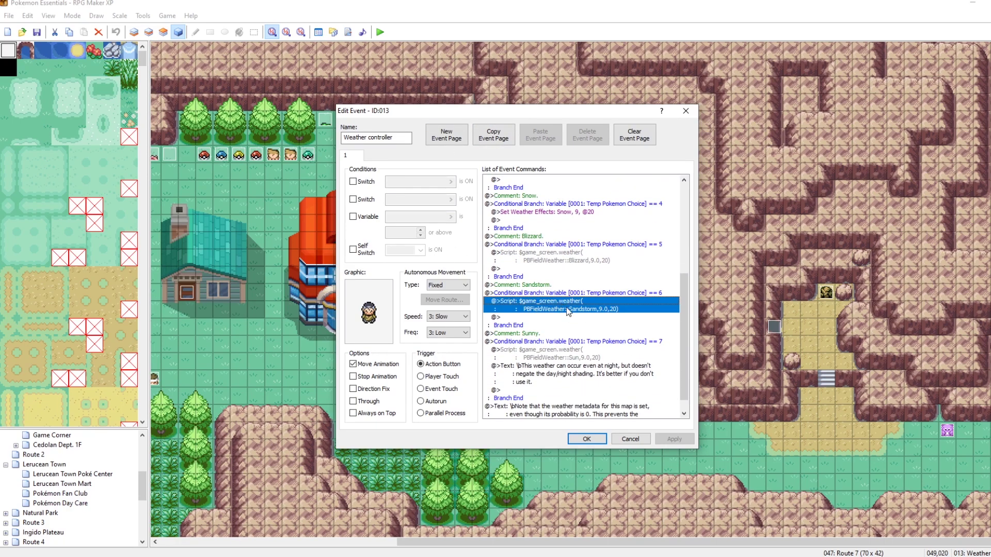
pyautogui.click(600, 437)
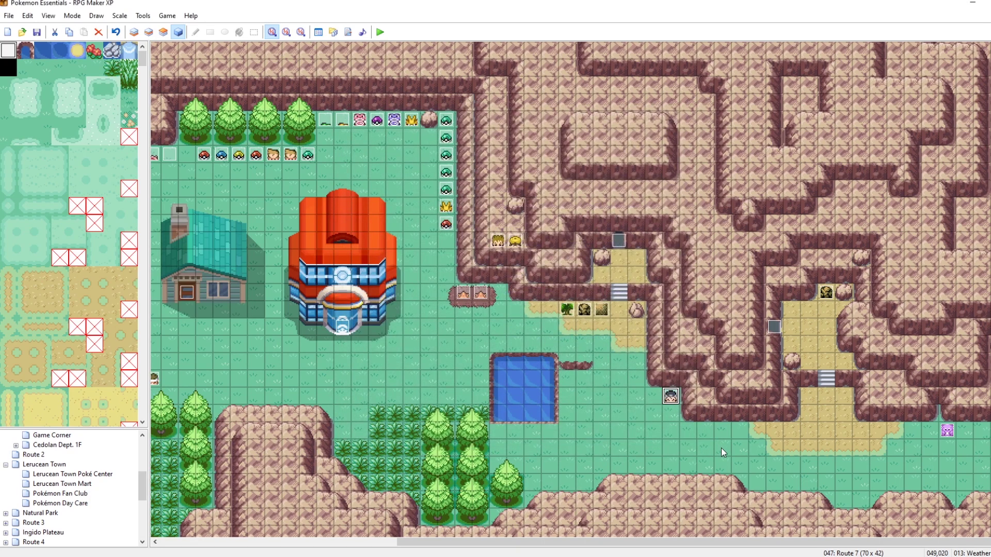
# Step: Create a Player Touch event on a grass tile near the map's bottom
pyautogui.rightClick(722, 449)
pyautogui.click(801, 456)
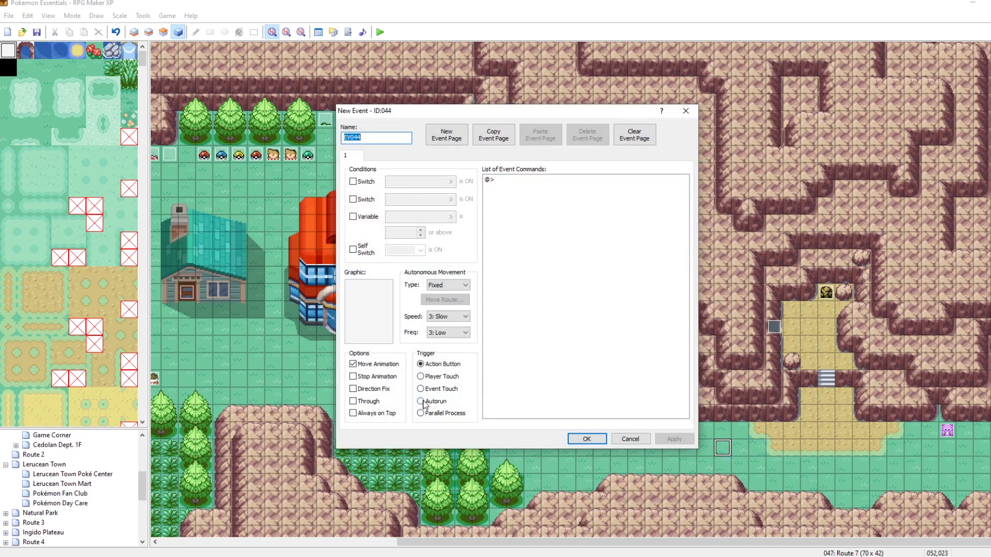
pyautogui.click(422, 377)
pyautogui.rightClick(508, 180)
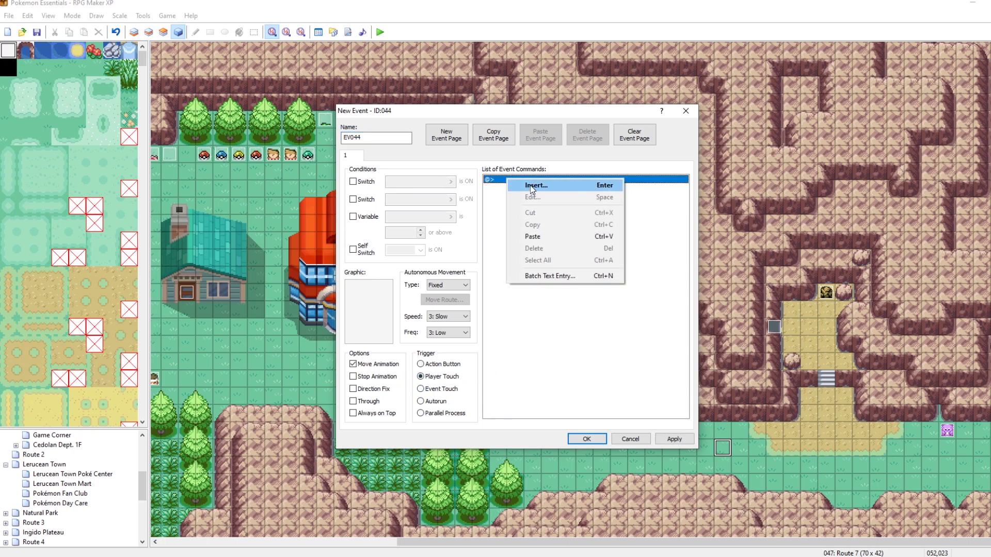
pyautogui.click(536, 186)
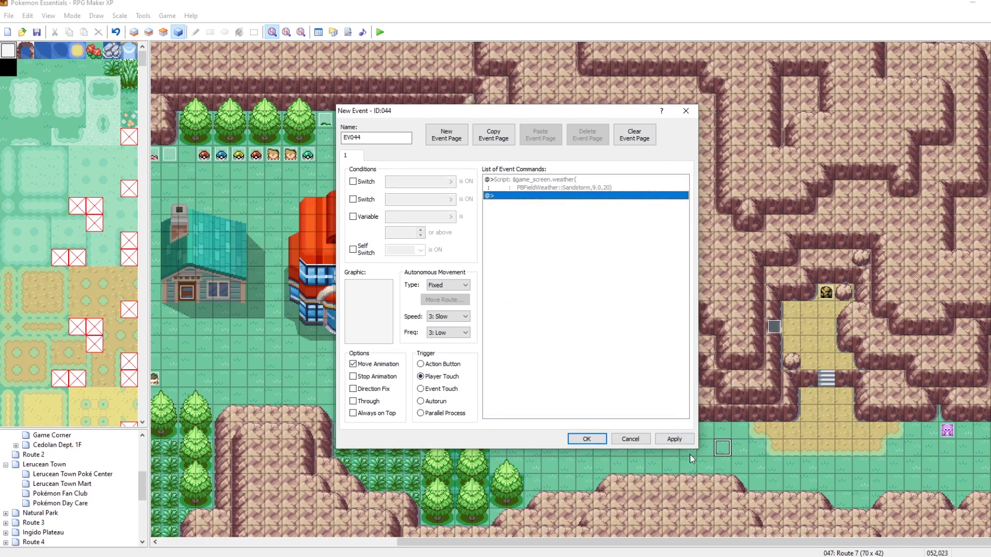
pyautogui.click(675, 439)
pyautogui.click(686, 111)
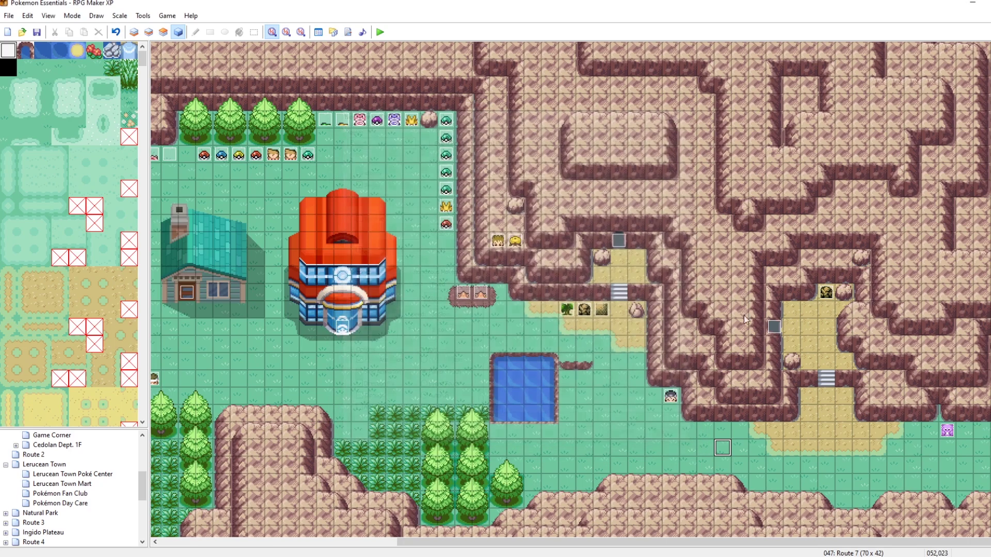
# Step: Make a new Player Touch event on that grass containing the pasted Sandstorm script
pyautogui.rightClick(722, 447)
pyautogui.click(739, 453)
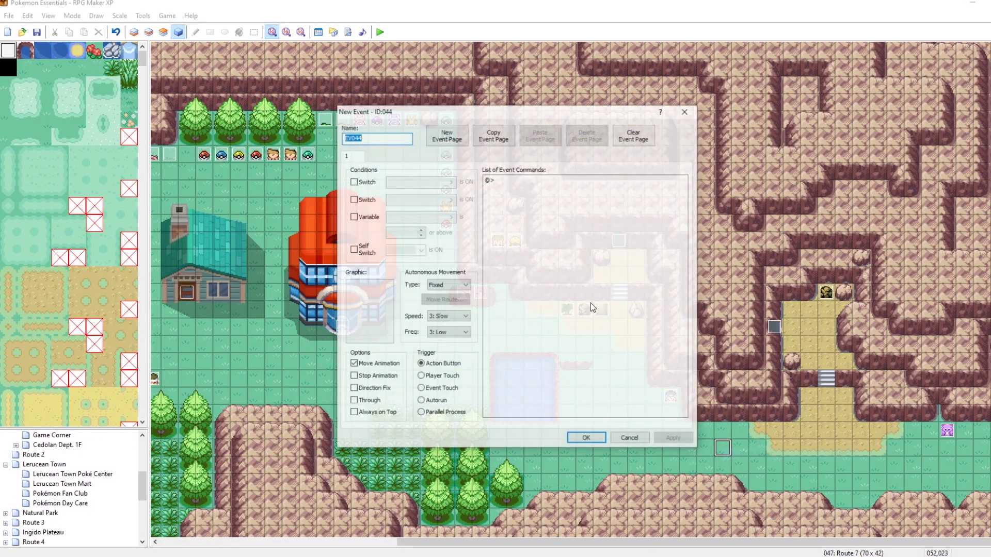
pyautogui.click(515, 181)
pyautogui.rightClick(516, 181)
pyautogui.click(511, 185)
pyautogui.hotkey('ctrl', 'v')
pyautogui.click(589, 439)
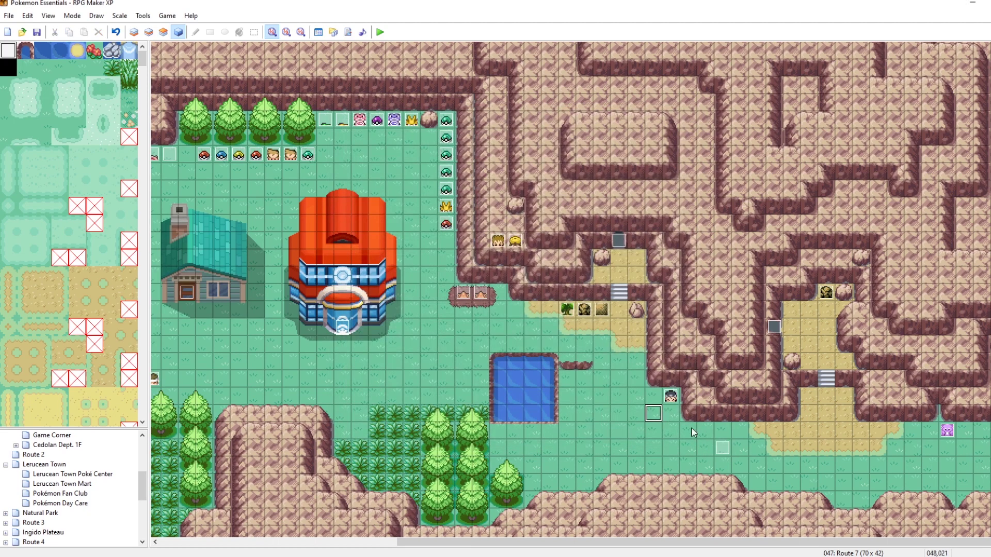
pyautogui.doubleClick(723, 448)
pyautogui.click(422, 376)
pyautogui.click(583, 438)
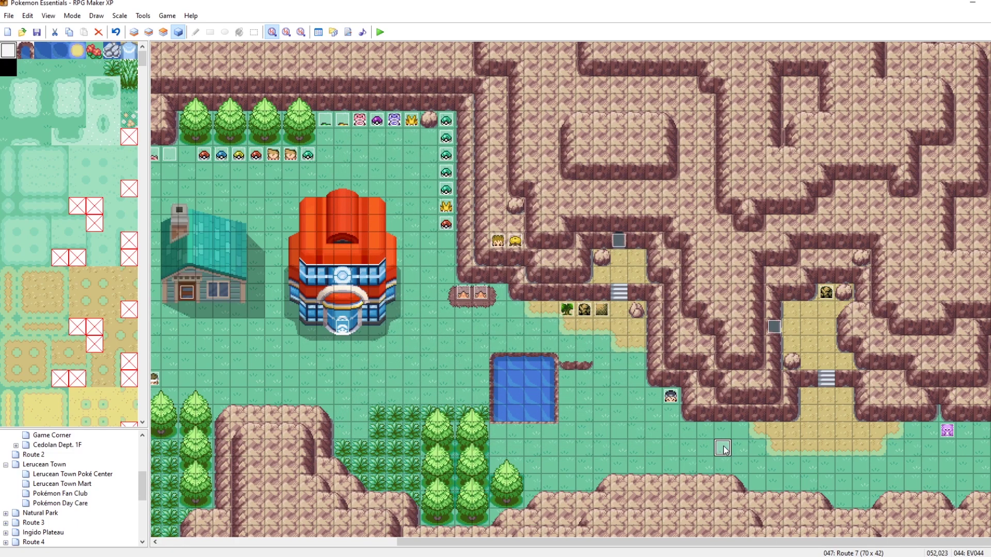
# Step: Paste copies of the Sandstorm event onto neighbouring tiles, creating up to EV047
pyautogui.click(722, 431)
pyautogui.hotkey('ctrl', 'v')
pyautogui.click(723, 464)
pyautogui.hotkey('ctrl', 'v')
pyautogui.click(740, 431)
pyautogui.click(723, 430)
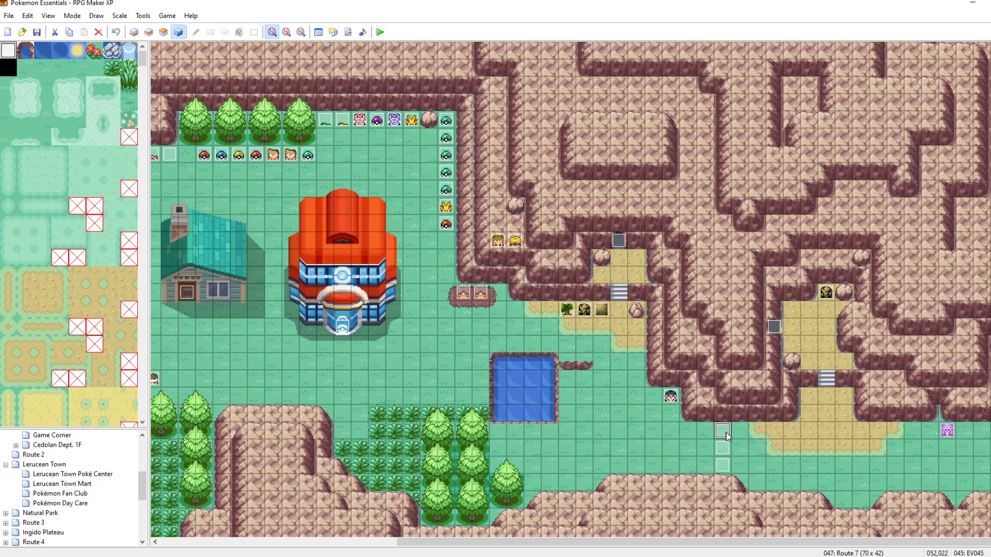
pyautogui.click(740, 436)
pyautogui.hotkey('ctrl', 'v')
# Step: Change EV047's weather script from Sandstorm to Blizzard
pyautogui.rightClick(740, 438)
pyautogui.click(759, 442)
pyautogui.rightClick(563, 187)
pyautogui.click(576, 197)
pyautogui.moveTo(587, 262); pyautogui.dragTo(621, 263)
pyautogui.write('Blizzard')
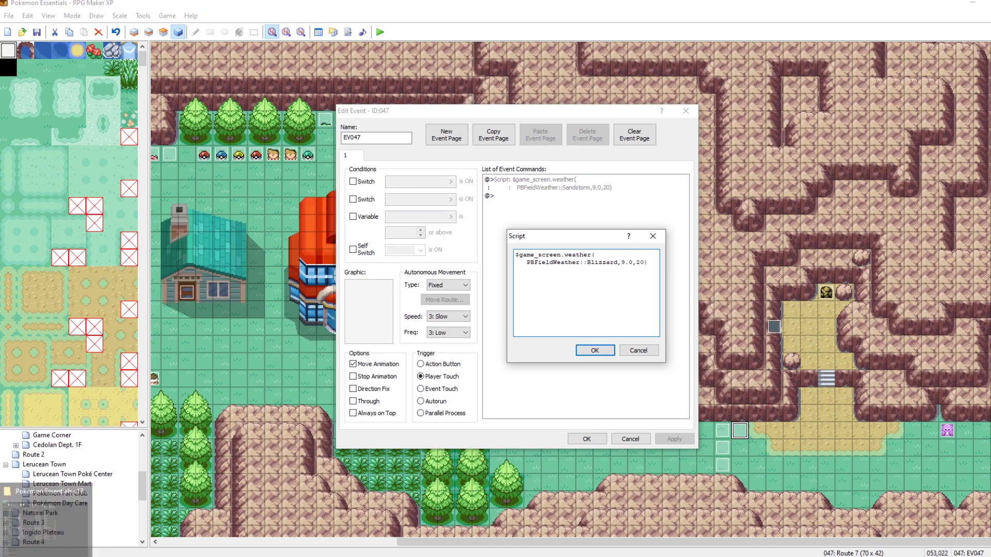
# Step: Run extendtext.exe, join the Blizzard script onto one line, and apply the event changes
pyautogui.hotkey('alt', 'Tab')
pyautogui.doubleClick(351, 232)
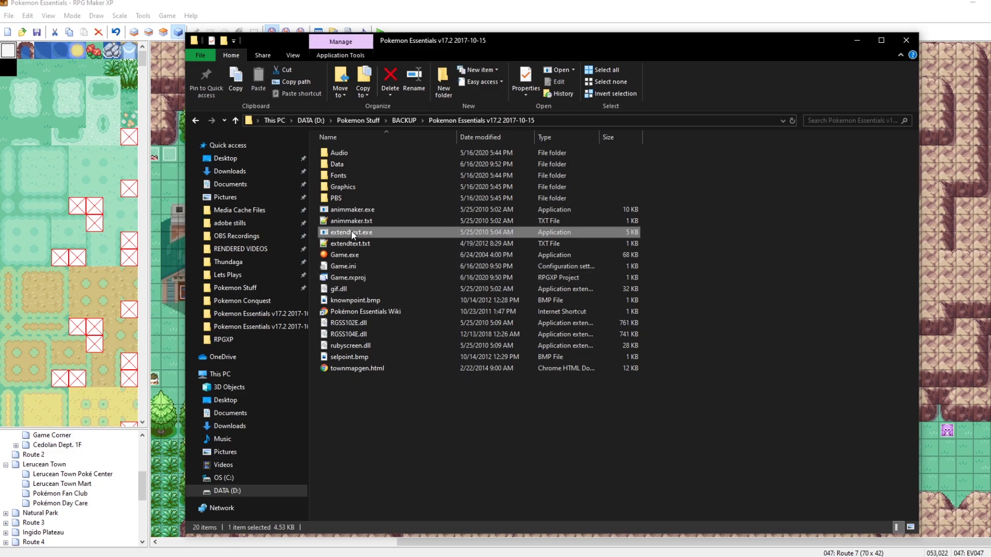
pyautogui.click(943, 286)
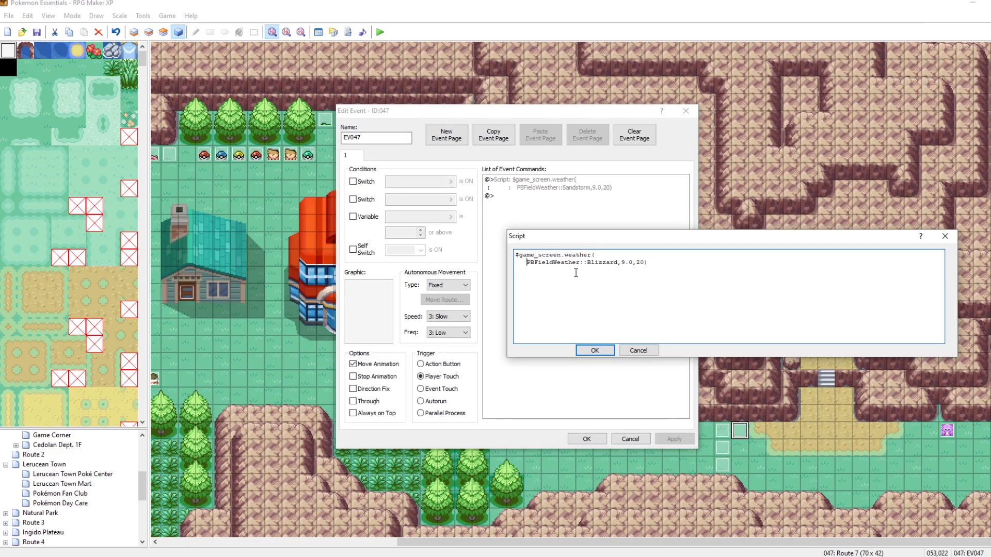
pyautogui.press('BackSpace')
pyautogui.press('BackSpace')
pyautogui.press('BackSpace')
pyautogui.press('BackSpace')
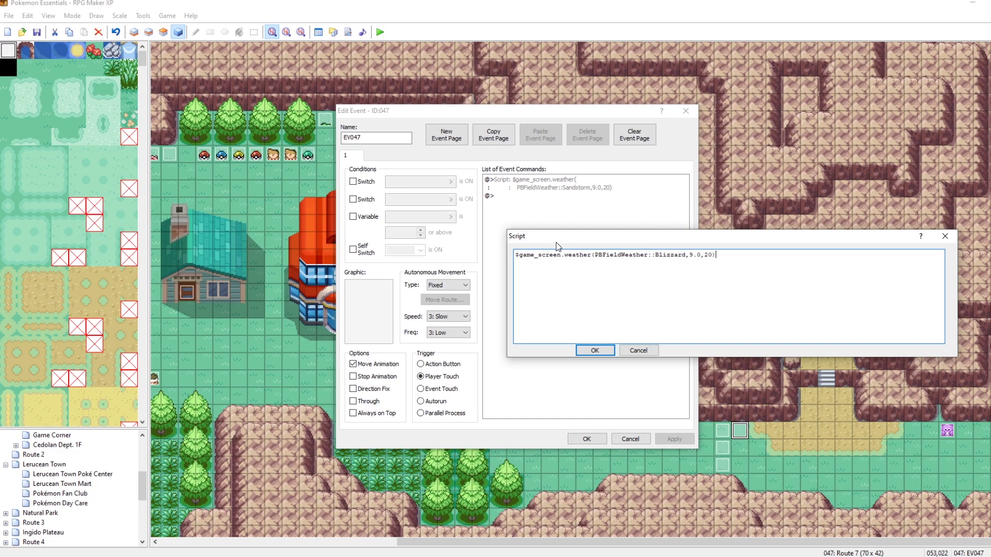
pyautogui.click(595, 350)
pyautogui.click(674, 439)
pyautogui.click(586, 439)
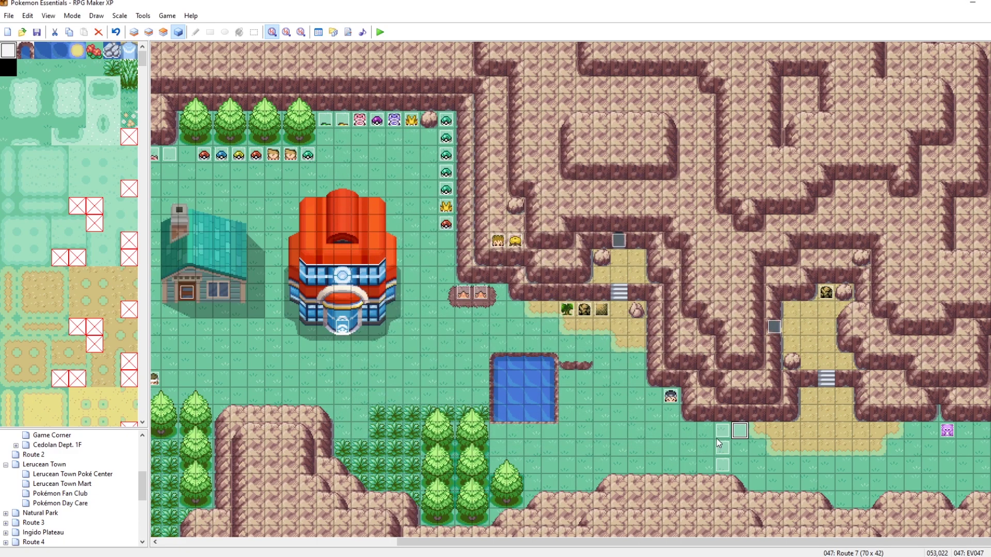
pyautogui.doubleClick(781, 462)
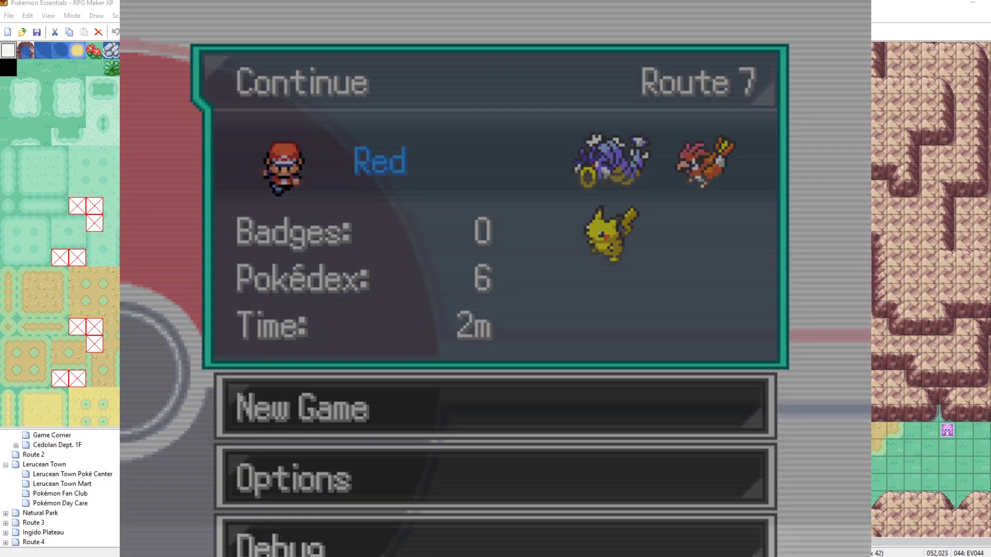
# Step: Continue the saved game and walk onto the Route 7 weather tiles
pyautogui.press('Return')
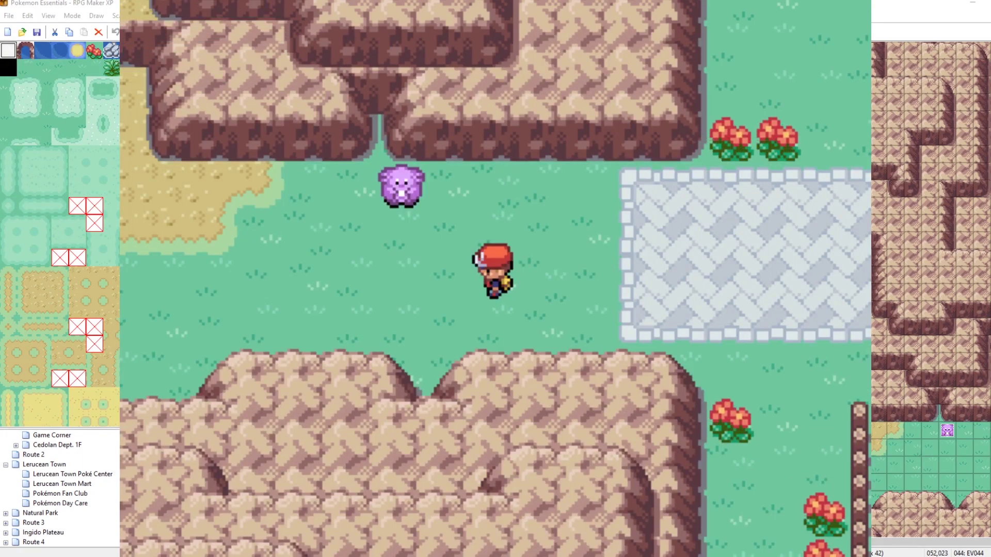
pyautogui.press('Right')
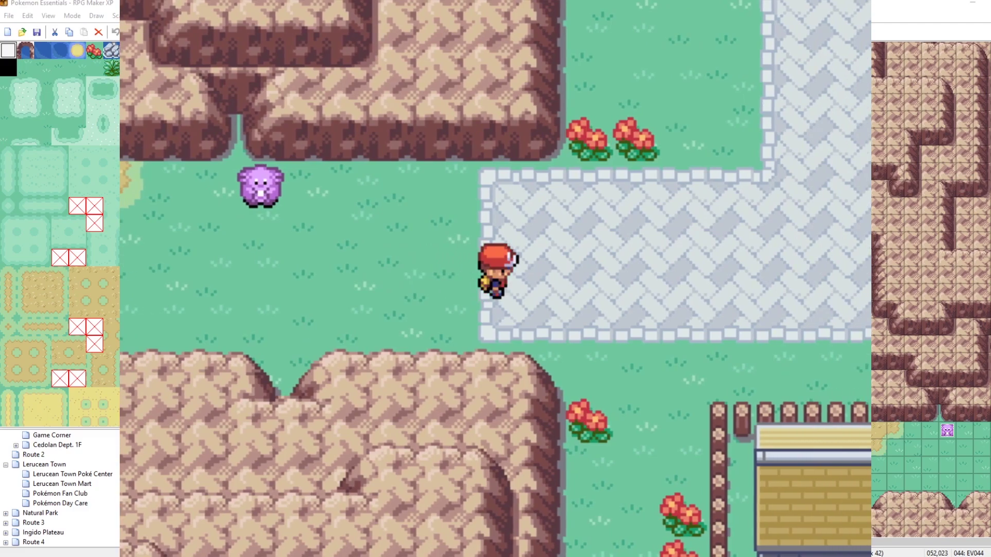
pyautogui.press('Left')
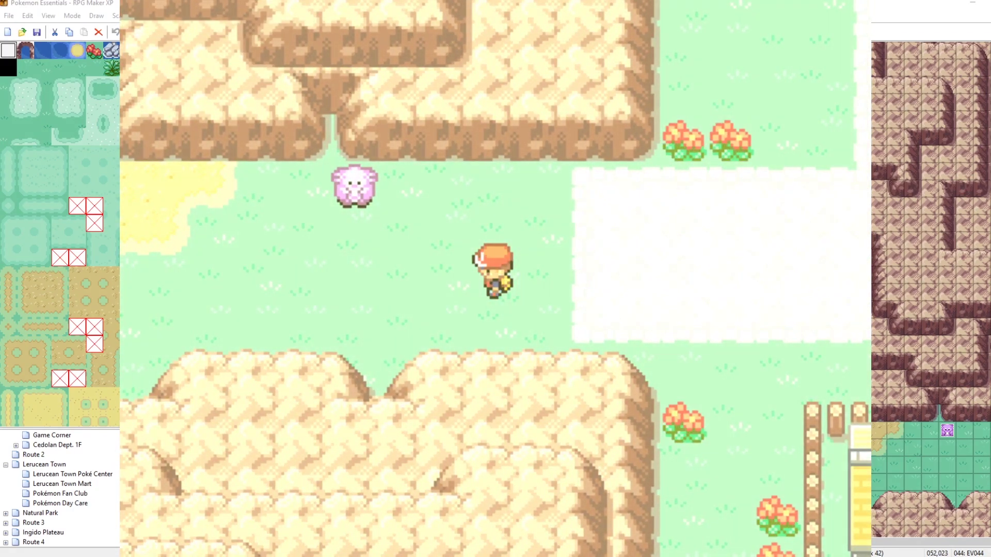
# Step: Save the game from the pause menu and close the playtest
pyautogui.press('Escape')
pyautogui.press('Down')
pyautogui.press('Down')
pyautogui.press('Return')
pyautogui.press('Return')
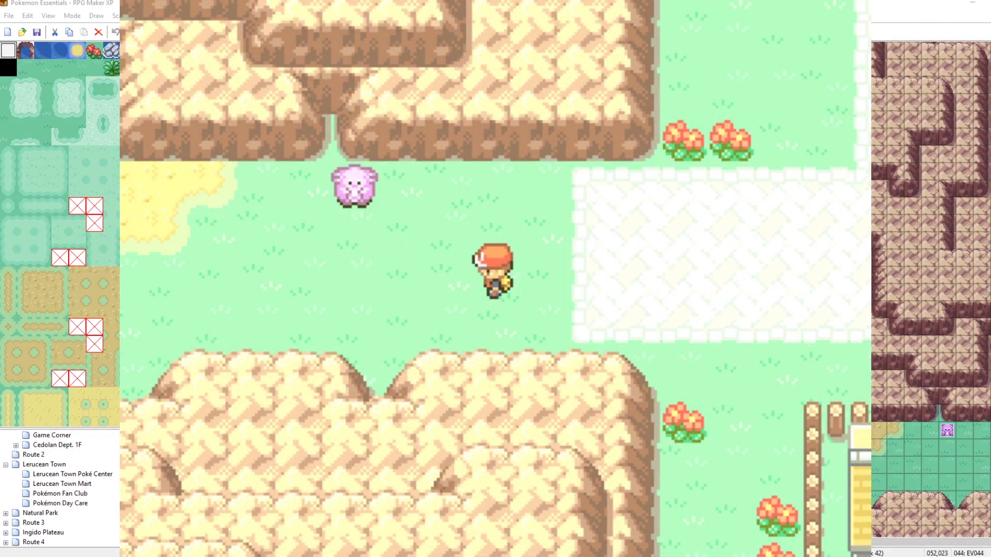
pyautogui.hotkey('alt', 'F4')
# Step: Launch a new playtest, continue the save, and walk left and right along Route 7
pyautogui.click(380, 32)
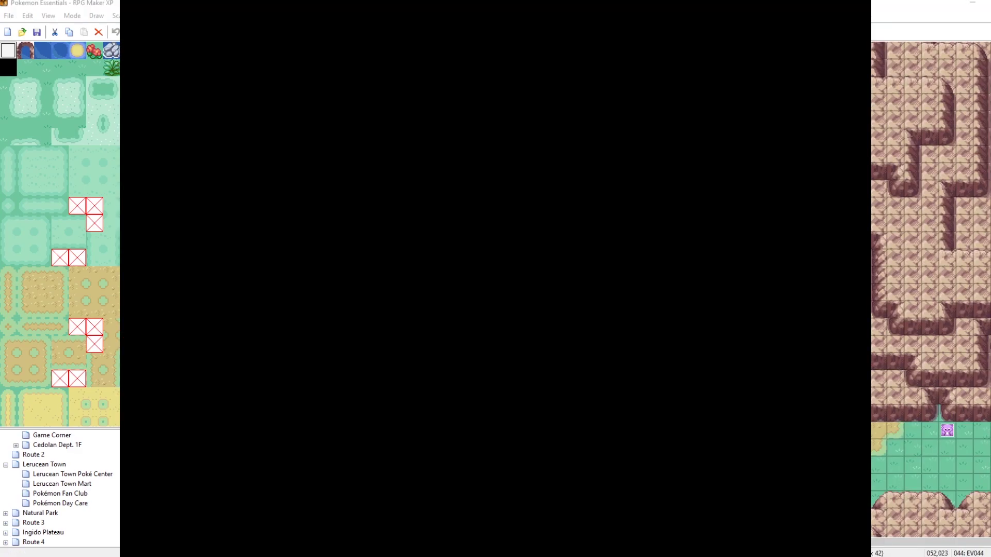
pyautogui.press('Return')
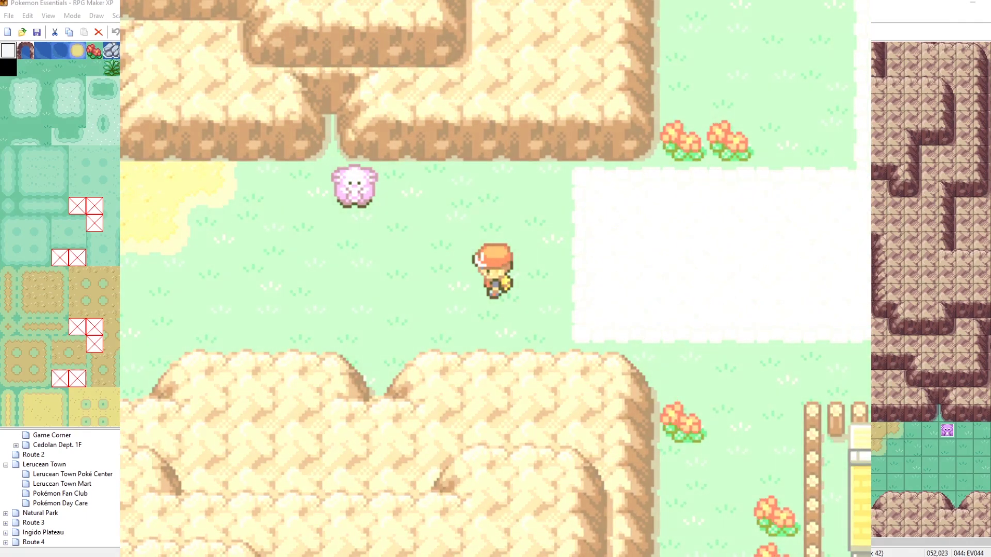
pyautogui.press('Left')
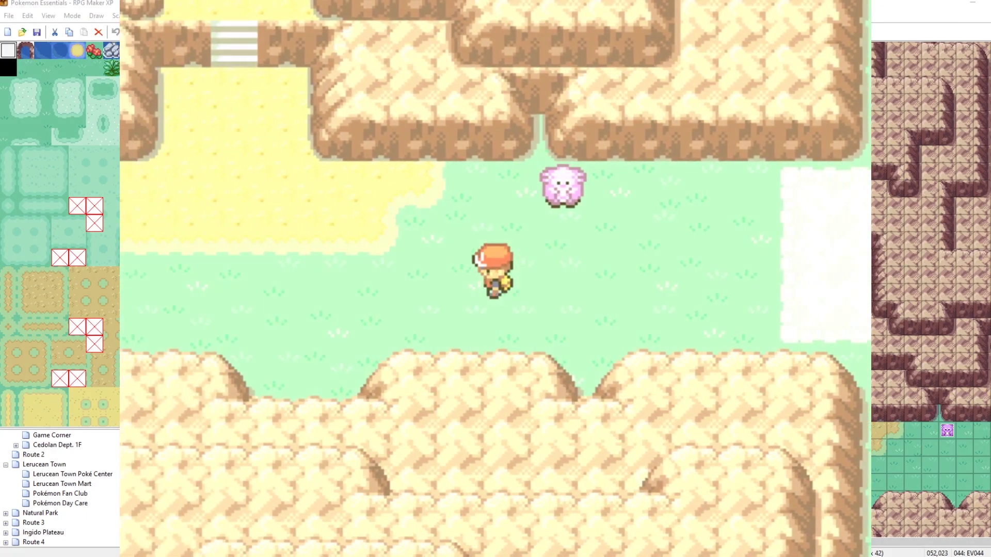
pyautogui.press('Left')
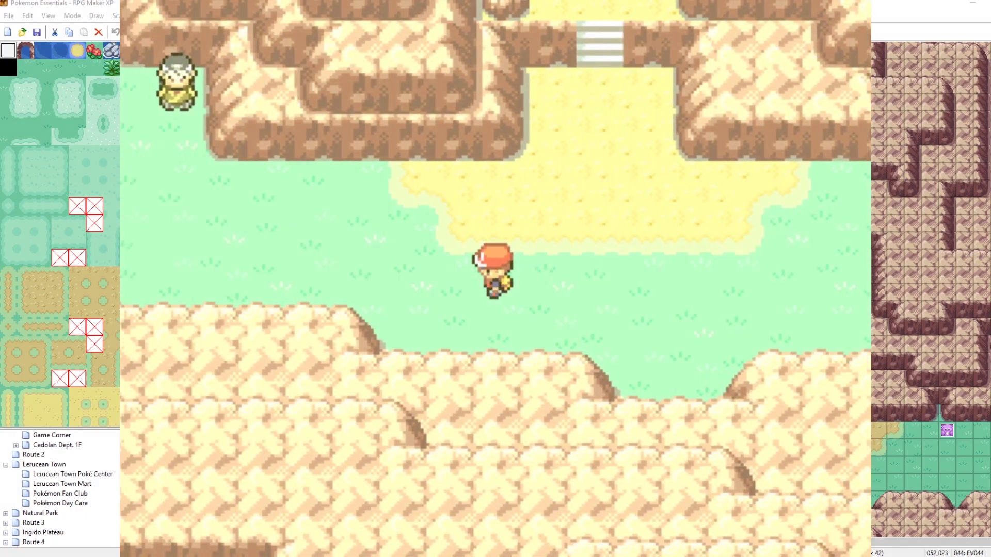
pyautogui.press('Right')
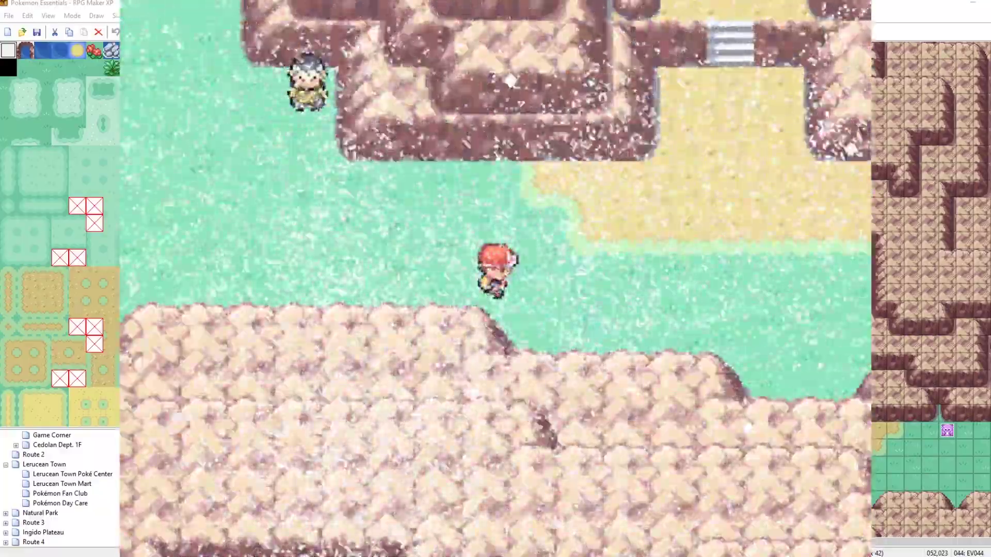
pyautogui.press('Left')
pyautogui.press('Left')
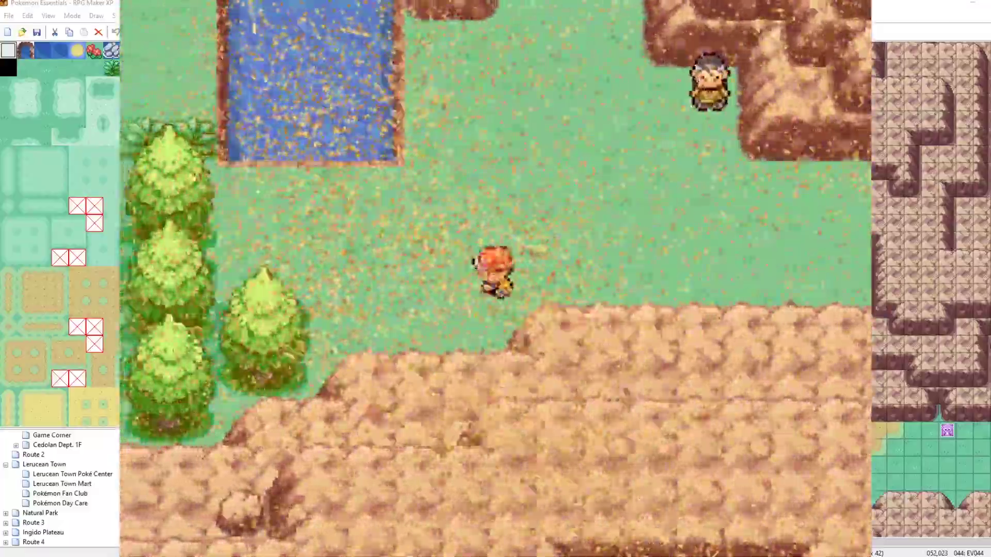
# Step: Walk up toward the pond and right to the plateau stairs, then close the game
pyautogui.press('Up')
pyautogui.press('Right')
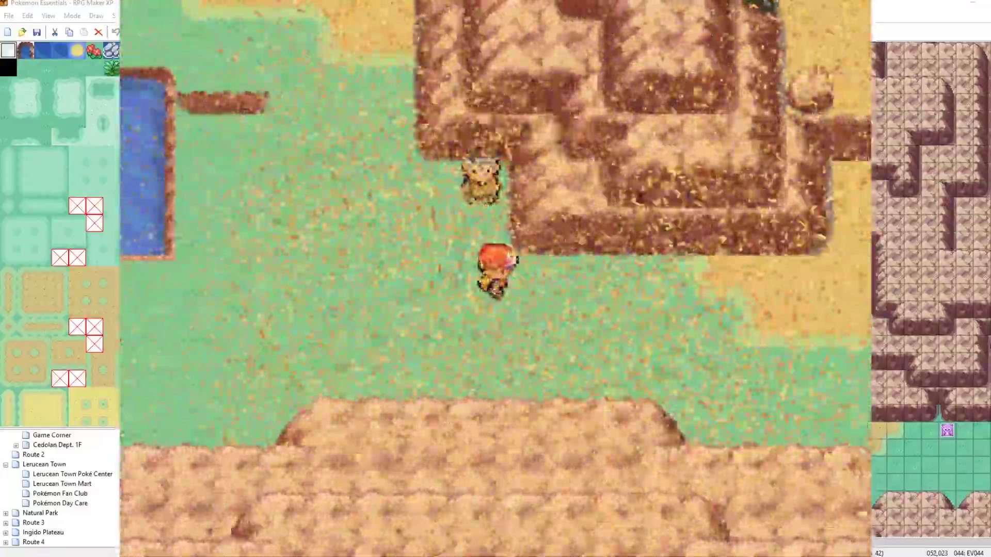
pyautogui.press('Right')
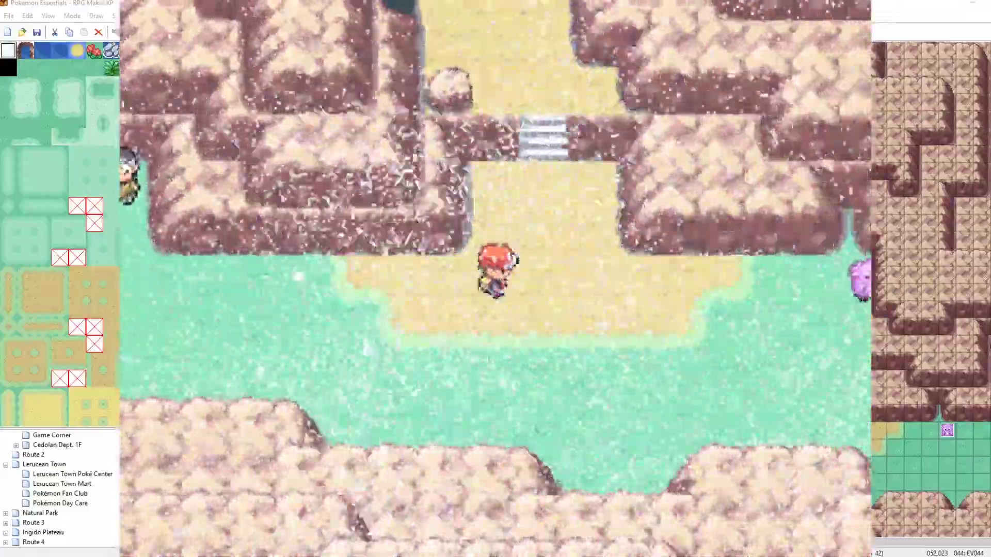
pyautogui.press('Up')
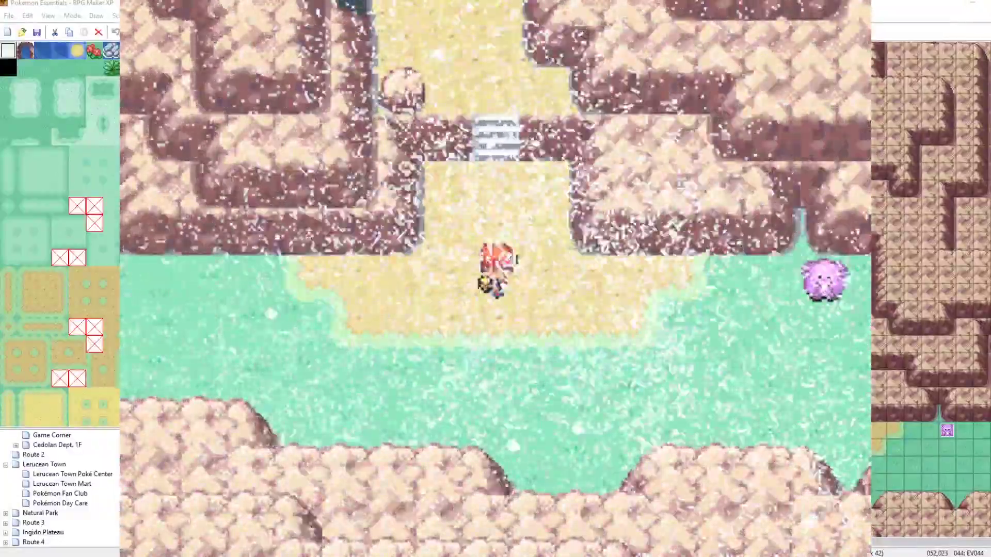
pyautogui.hotkey('alt', 'F4')
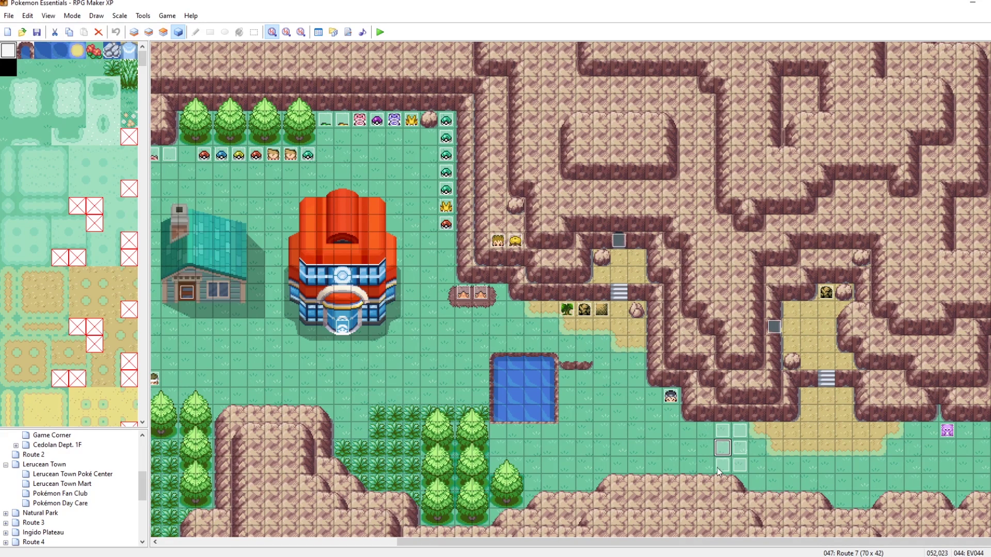
# Step: Launch another playtest of the game, restarting it once
pyautogui.click(381, 33)
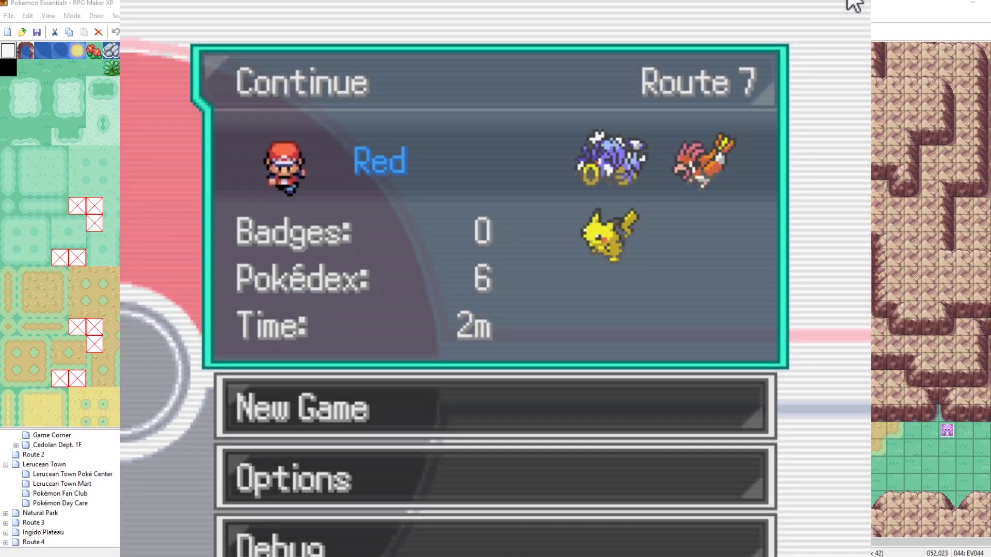
pyautogui.click(852, 3)
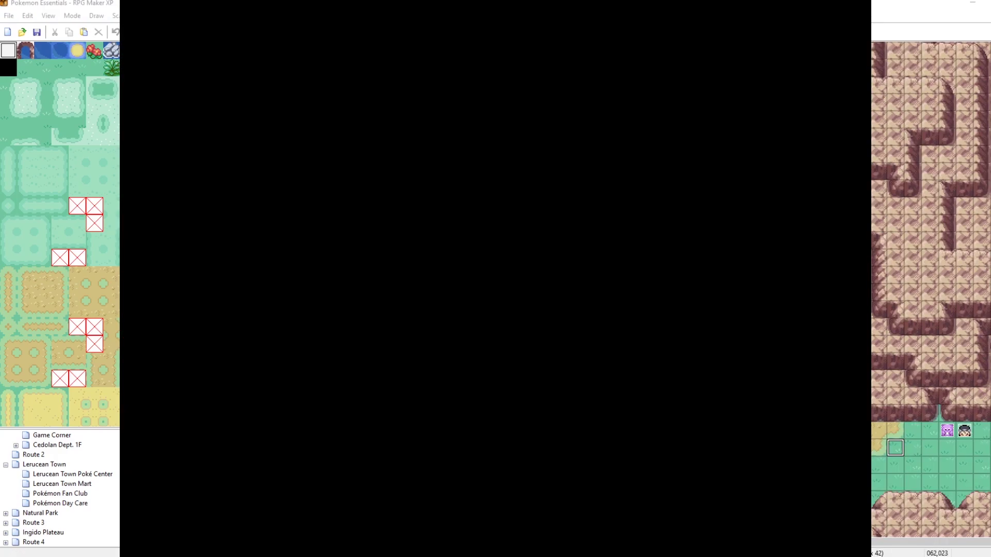
# Step: Continue the save, walk up to the weather NPC, and choose no weather
pyautogui.press('Return')
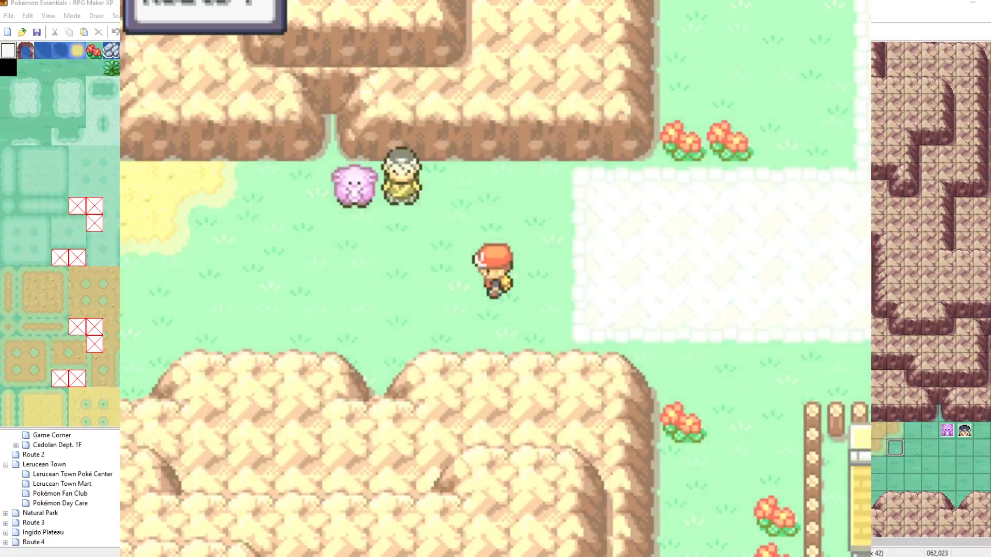
pyautogui.press('Left')
pyautogui.press('Left')
pyautogui.press('Up')
pyautogui.press('Return')
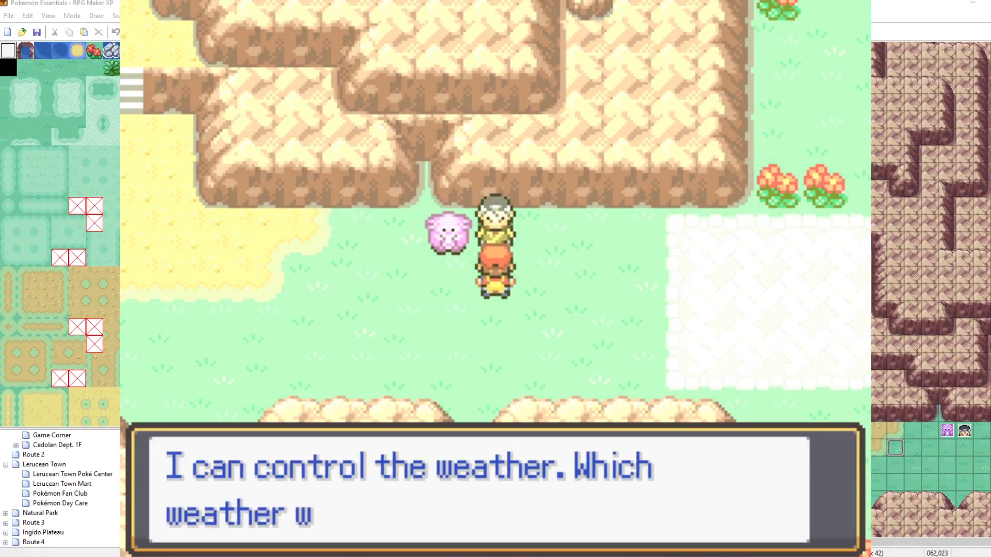
pyautogui.press('Down')
pyautogui.press('Up')
pyautogui.press('Return')
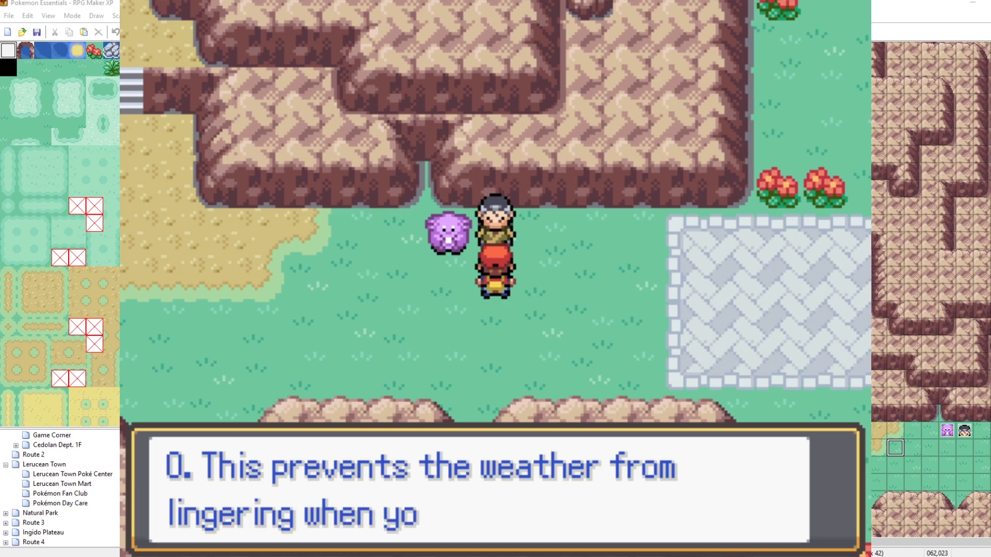
# Step: Talk to the weather NPC again and choose Rain weather
pyautogui.press('Return')
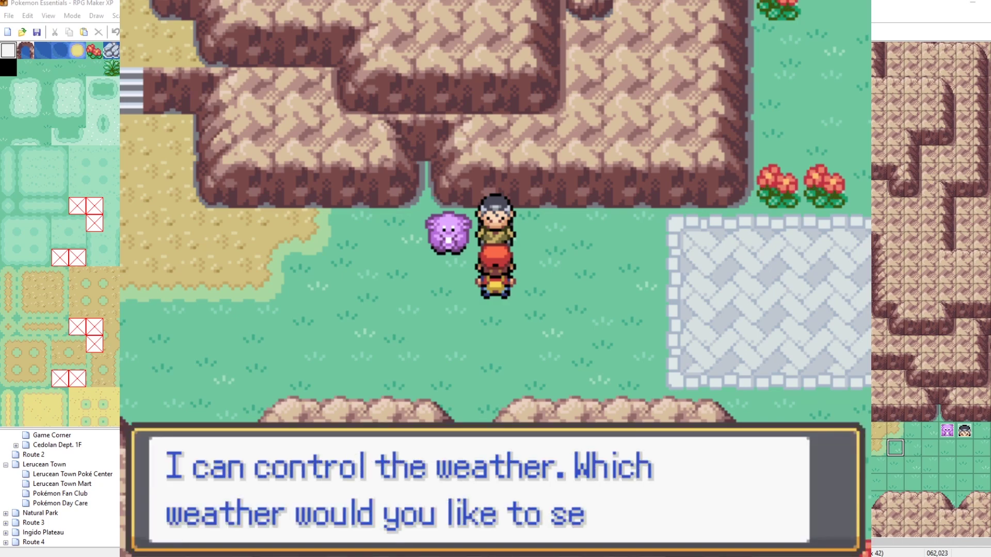
pyautogui.press('Return')
pyautogui.press('Return')
pyautogui.press('Return')
pyautogui.press('Return')
pyautogui.press('Return')
pyautogui.press('Down')
pyautogui.press('Down')
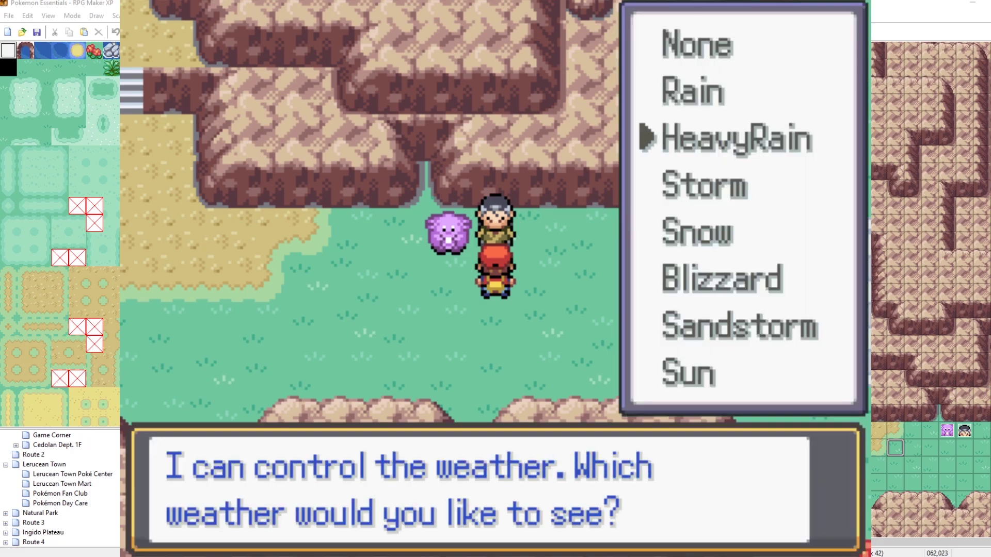
pyautogui.press('Up')
pyautogui.press('Return')
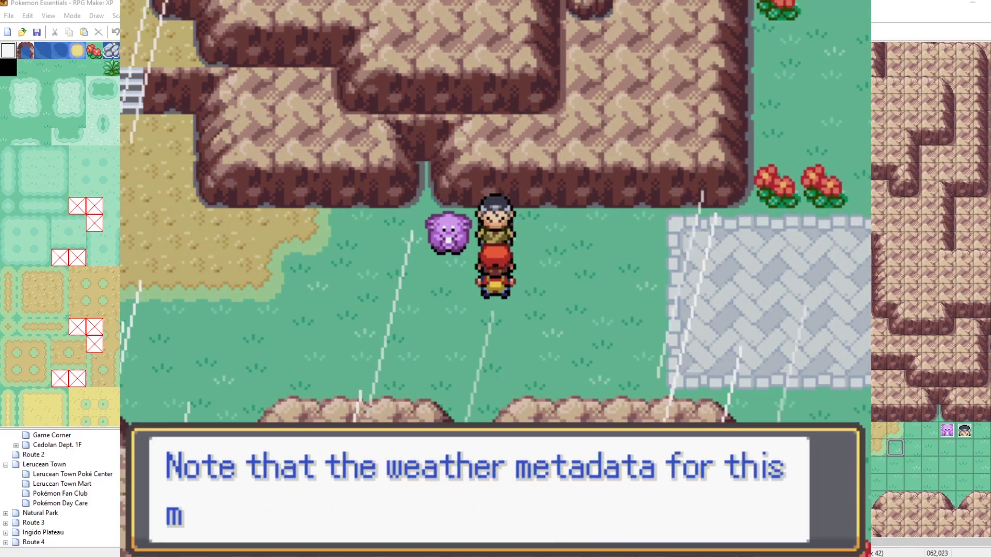
pyautogui.press('Return')
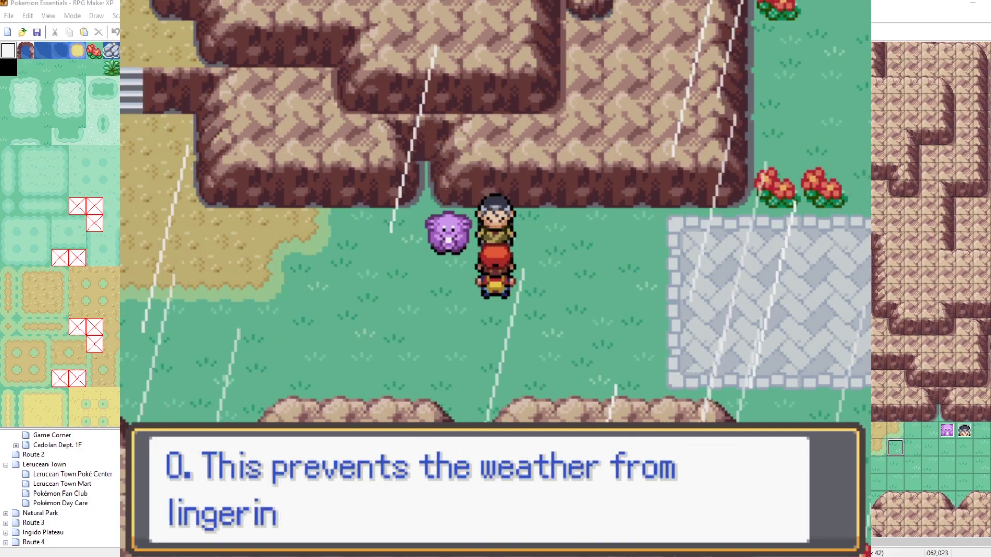
# Step: Walk through the rain, then flee the wild Blissey battle
pyautogui.press('Return')
pyautogui.press('Left')
pyautogui.press('Up')
pyautogui.press('Return')
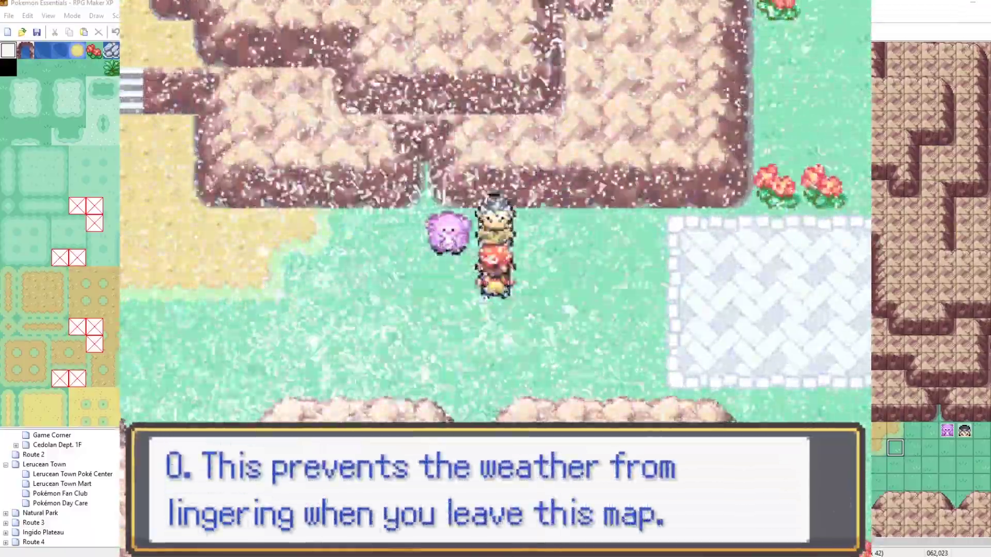
pyautogui.press('Return')
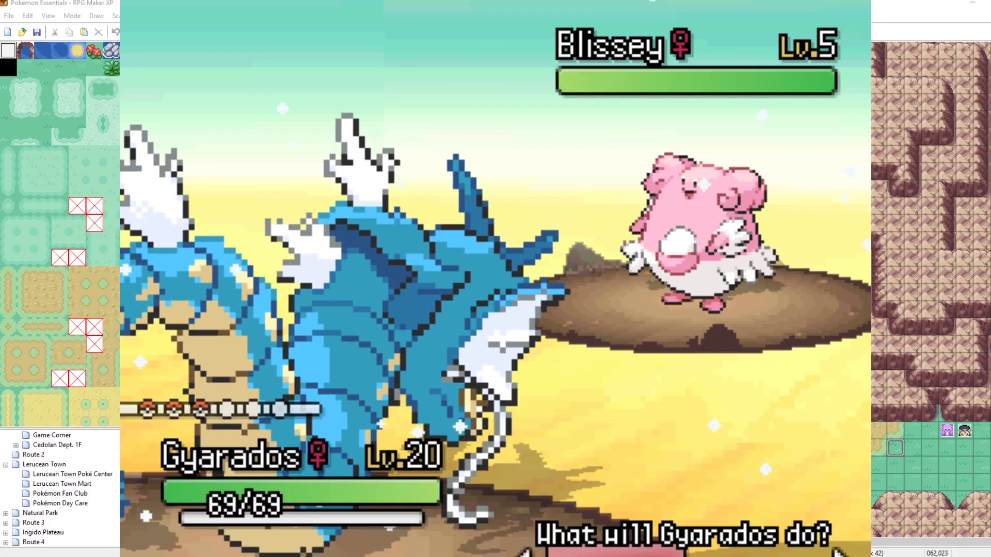
pyautogui.press('Return')
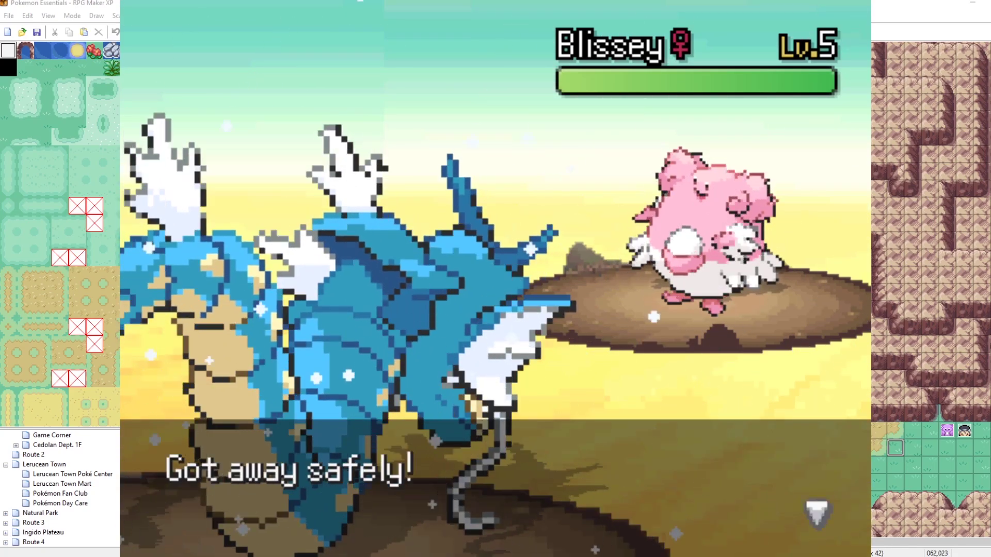
pyautogui.press('Return')
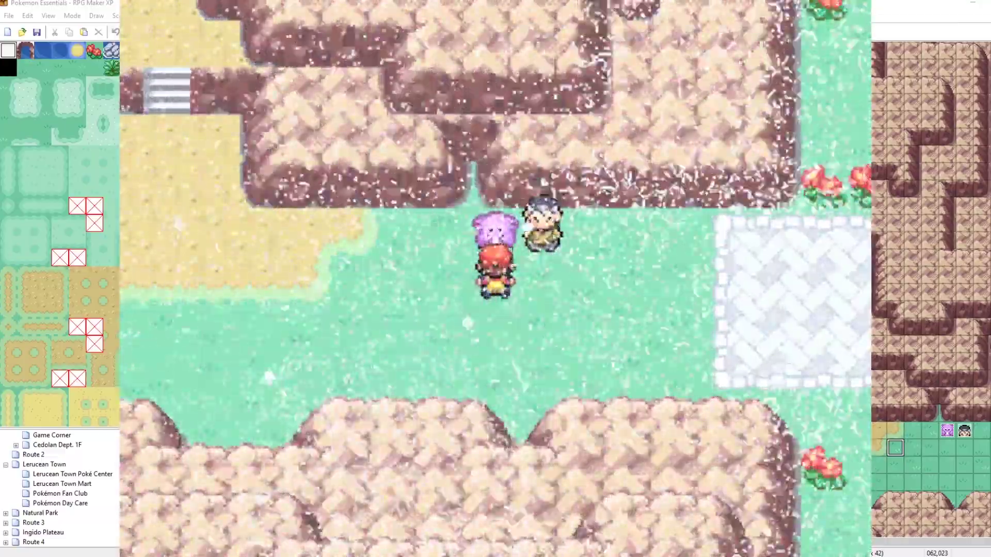
# Step: Ask the weather-controlling old man for Sandstorm weather
pyautogui.press('Right')
pyautogui.press('Return')
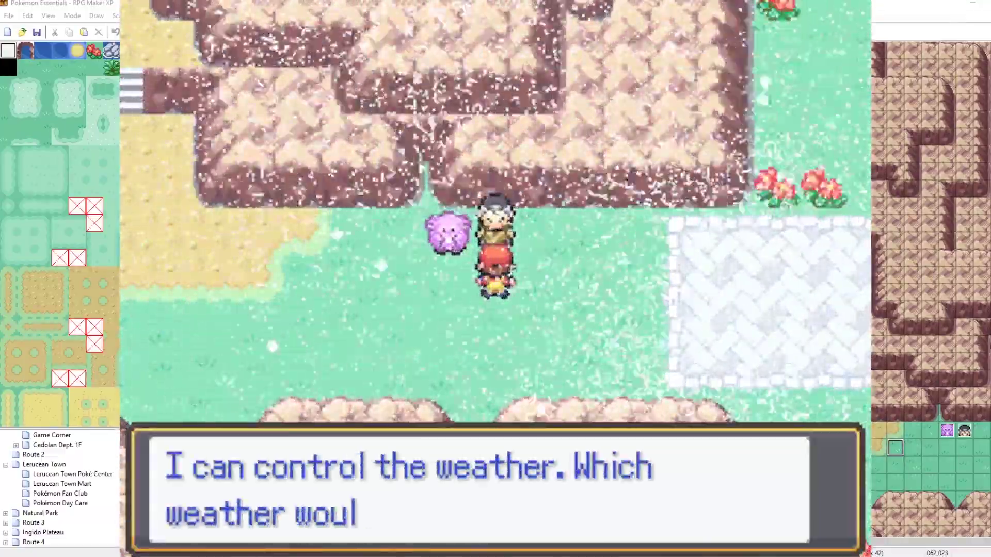
pyautogui.press('Up')
pyautogui.press('Up')
pyautogui.press('Return')
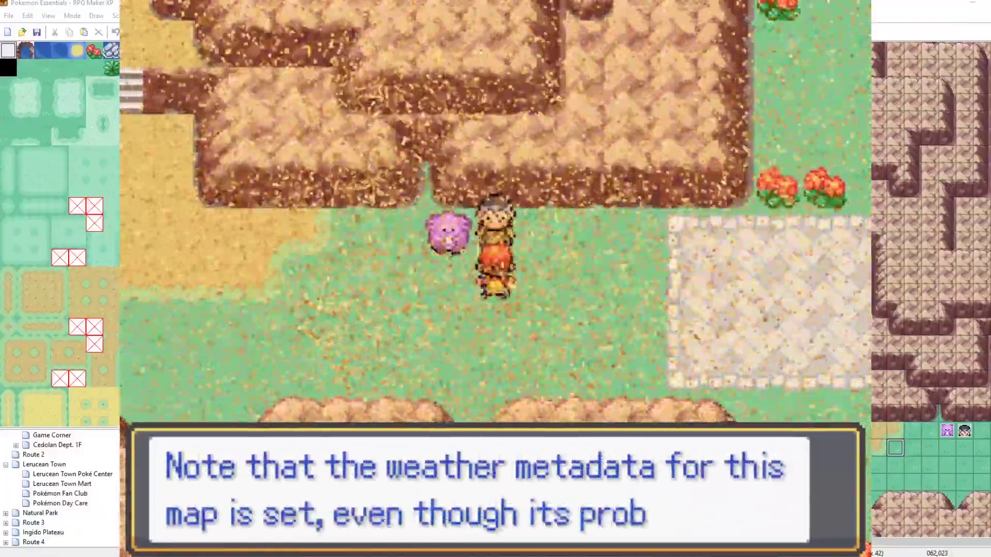
pyautogui.press('Return')
pyautogui.press('Return')
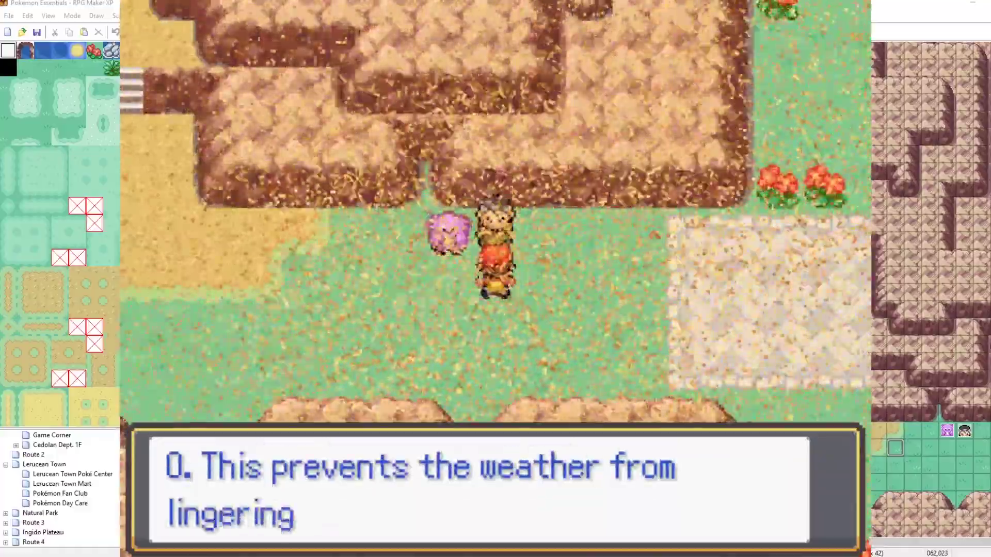
pyautogui.press('Return')
# Step: Defeat the wild Blissey with Bite in the sandstorm, then close the playtest
pyautogui.press('Left')
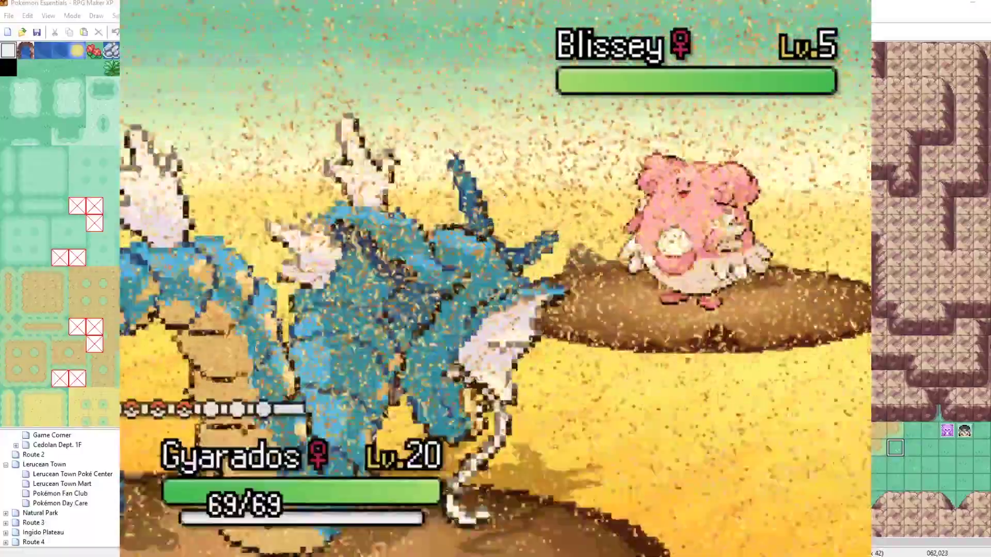
pyautogui.press('Return')
pyautogui.press('Return')
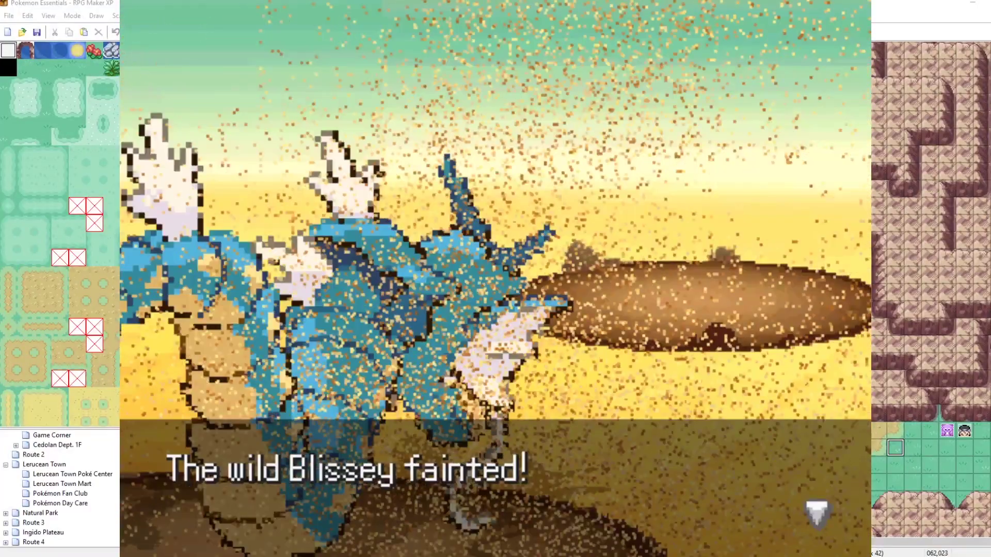
pyautogui.press('Return')
pyautogui.press('Return')
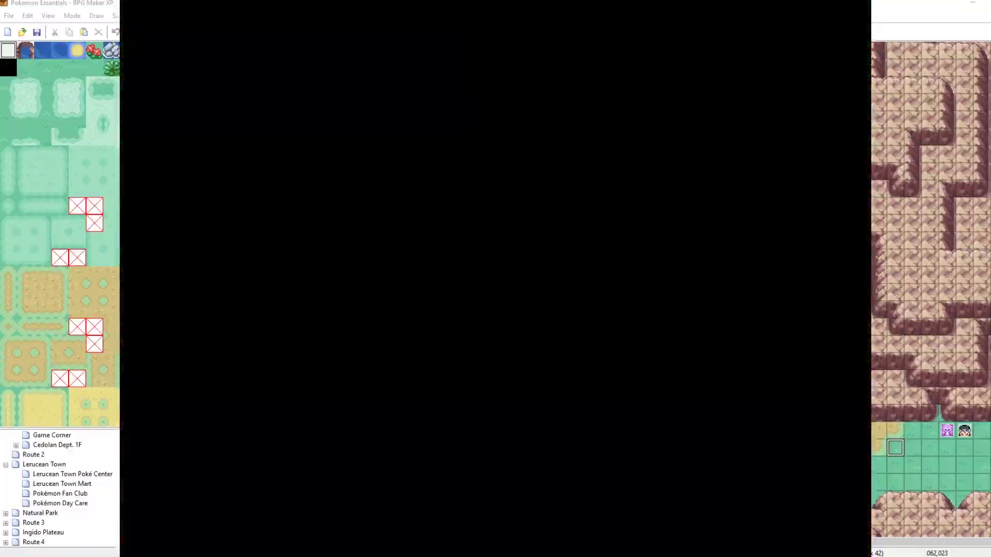
pyautogui.press('Right')
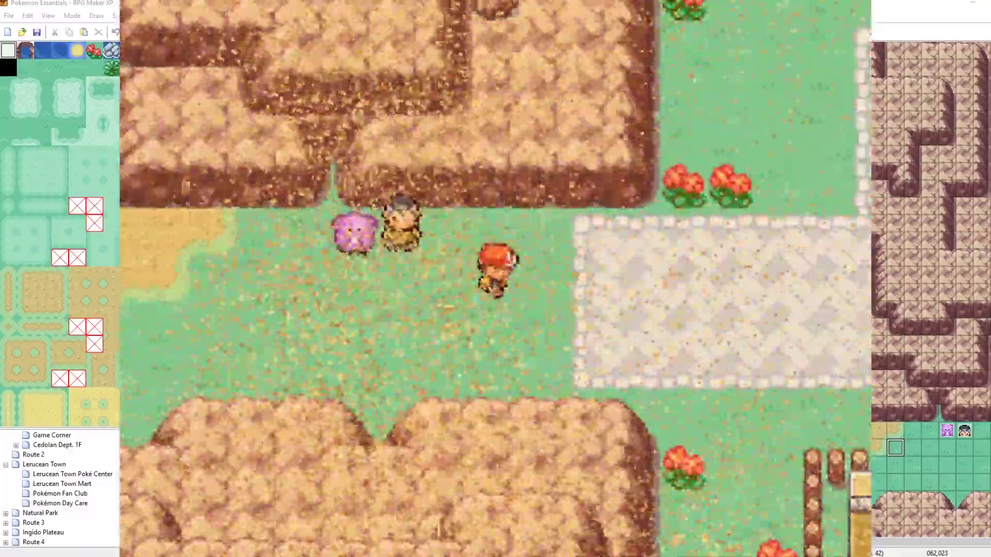
pyautogui.press('Left')
pyautogui.press('Left')
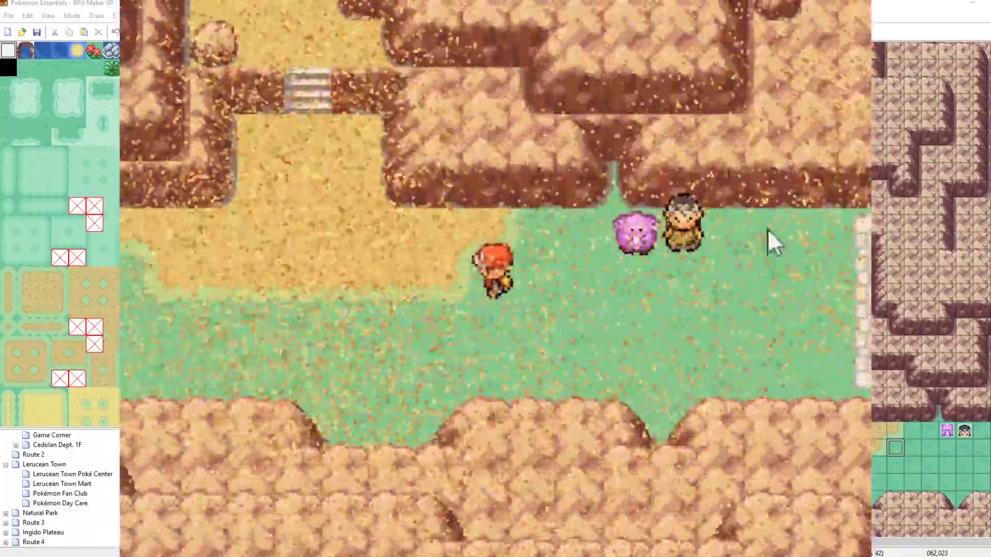
pyautogui.hotkey('alt', 'F4')
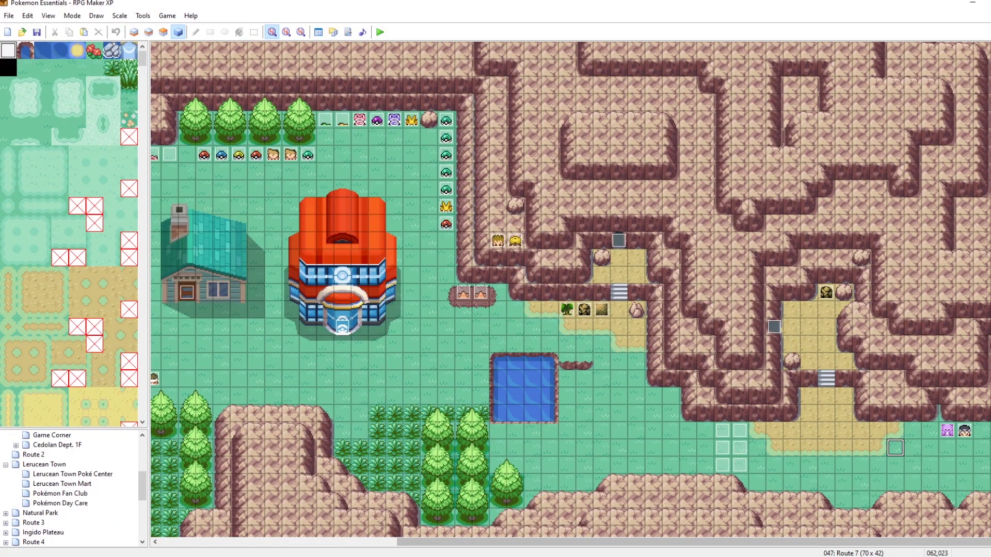
# Step: Bring the Route 7 map forward and launch a playtest continuing the saved game
pyautogui.moveTo(699, 548)
pyautogui.click(720, 535)
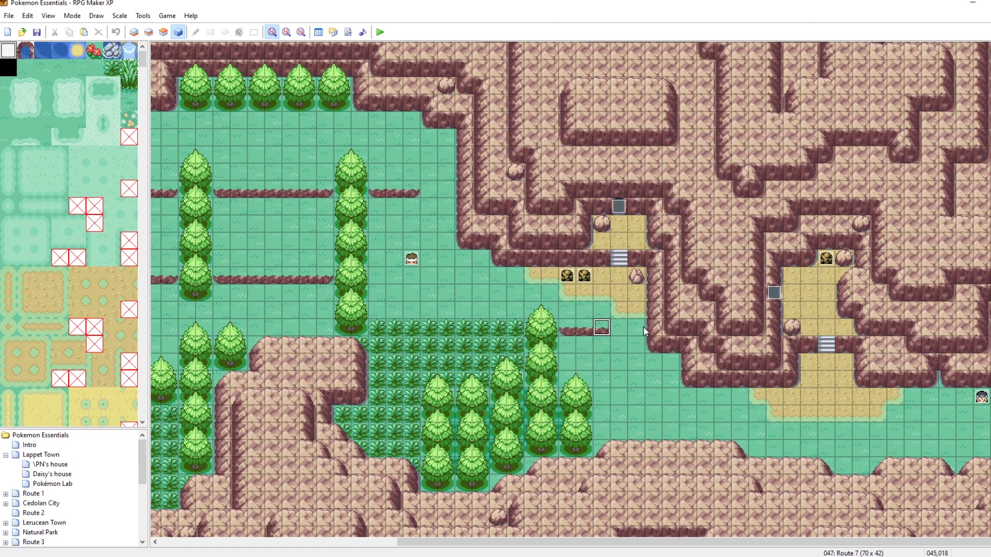
pyautogui.doubleClick(619, 360)
pyautogui.click(379, 32)
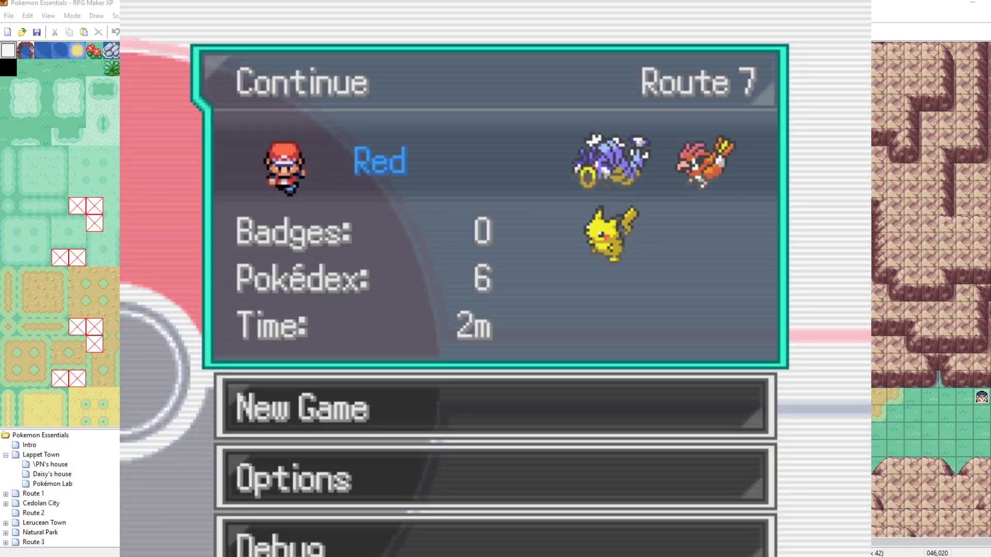
pyautogui.press('Return')
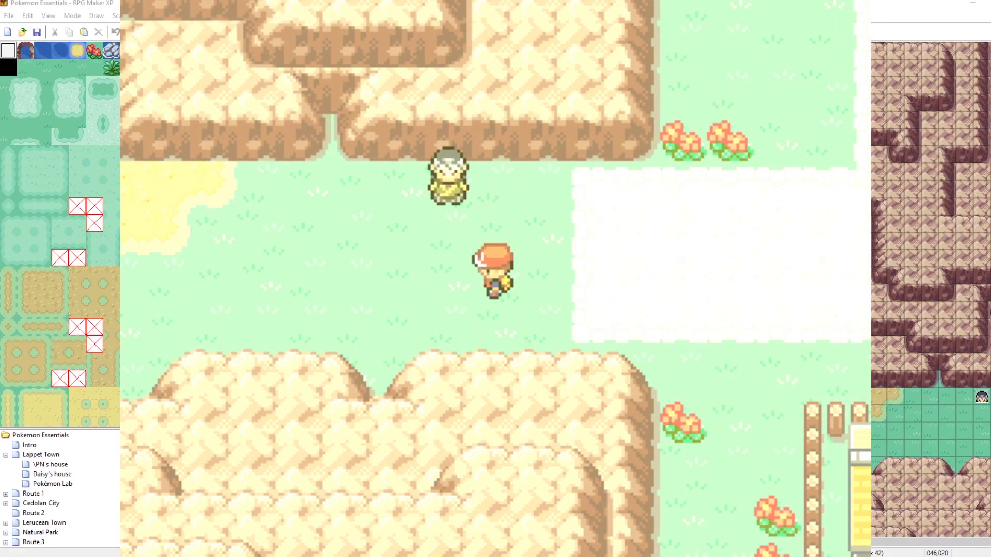
# Step: Walk around Route 7, dismiss the weather message, and watch the sand specks blow
pyautogui.press('Up')
pyautogui.press('Down')
pyautogui.press('Right')
pyautogui.press('Left')
pyautogui.press('Left')
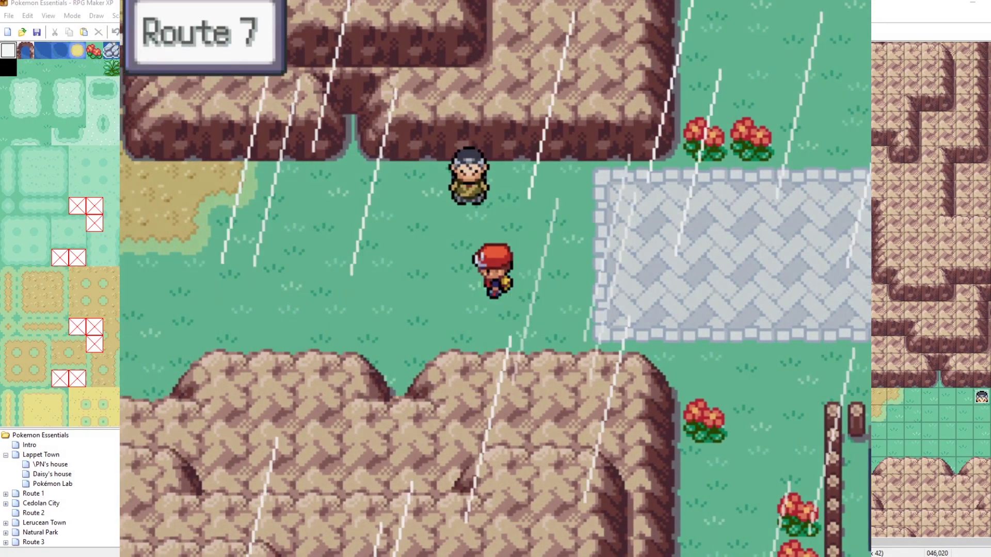
pyautogui.press('Up')
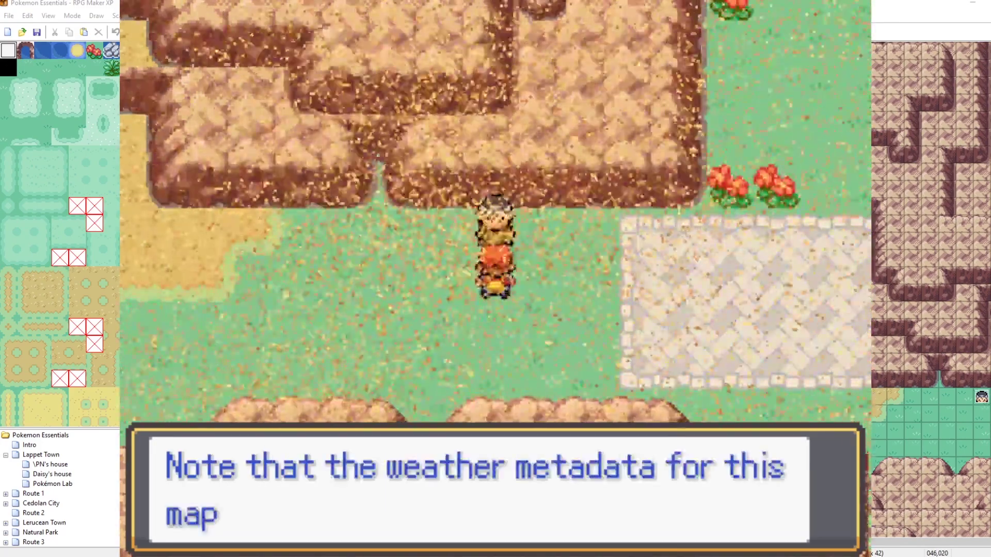
pyautogui.press('c')
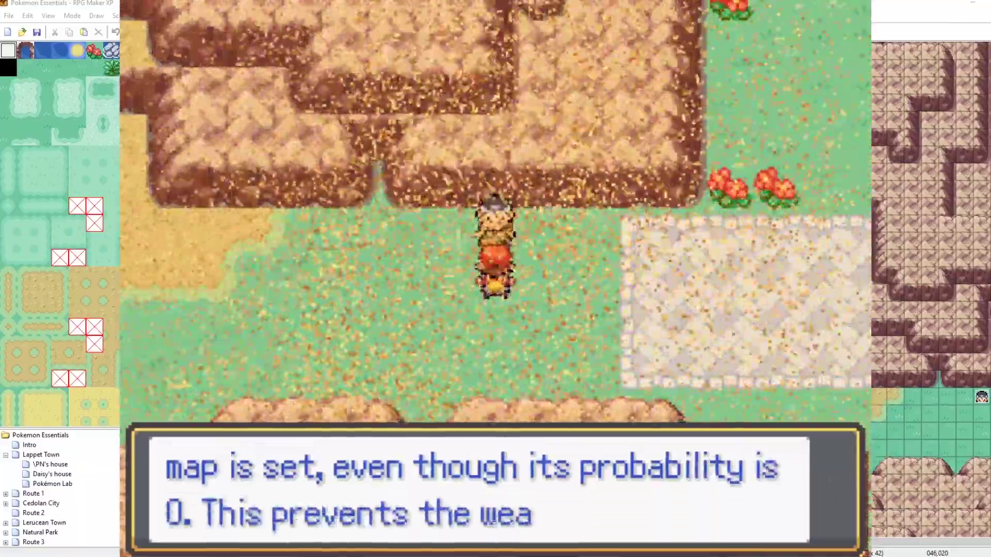
pyautogui.press('c')
pyautogui.press('c')
pyautogui.press('Left')
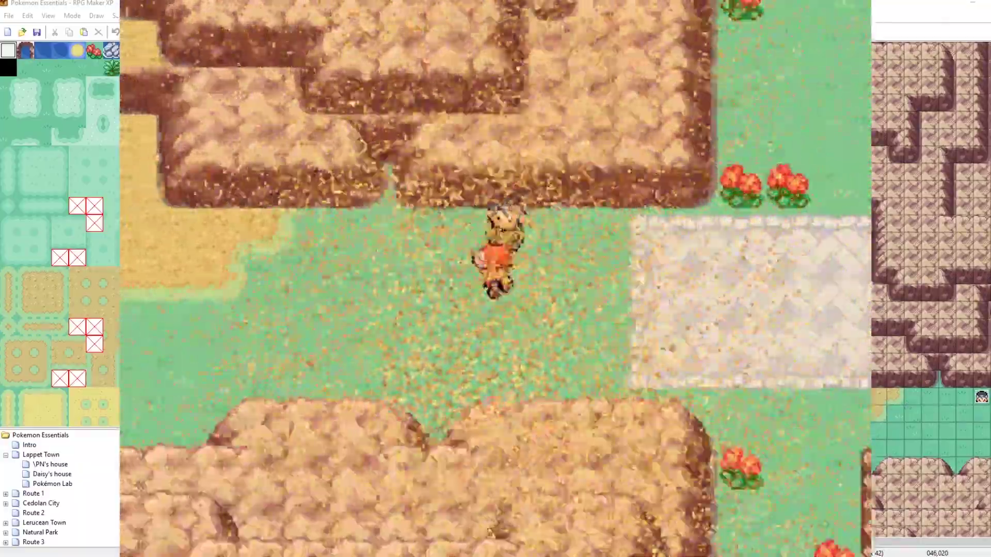
pyautogui.press('Left')
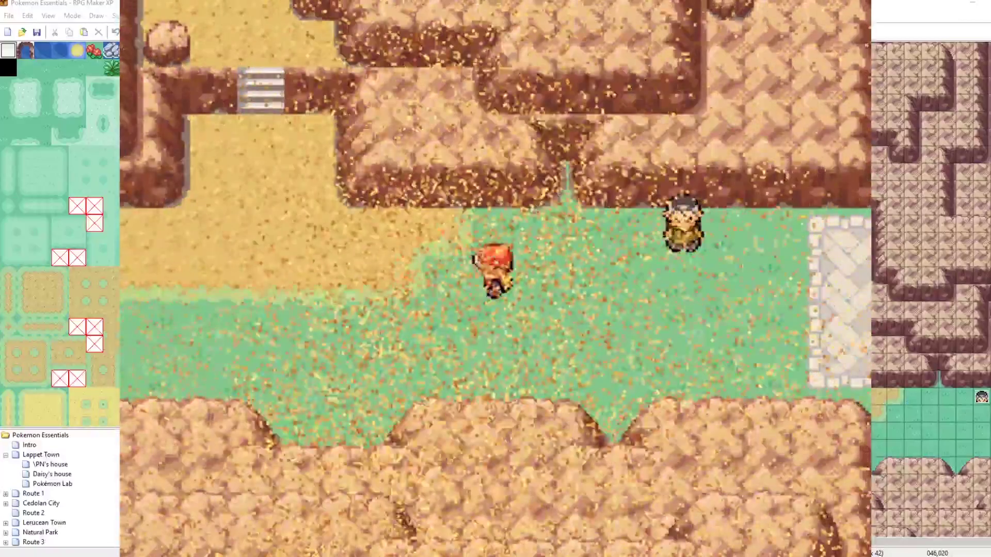
# Step: Run a debug test wild battle against a level 5 Bulbasaur, then close the playtest
pyautogui.press('F9')
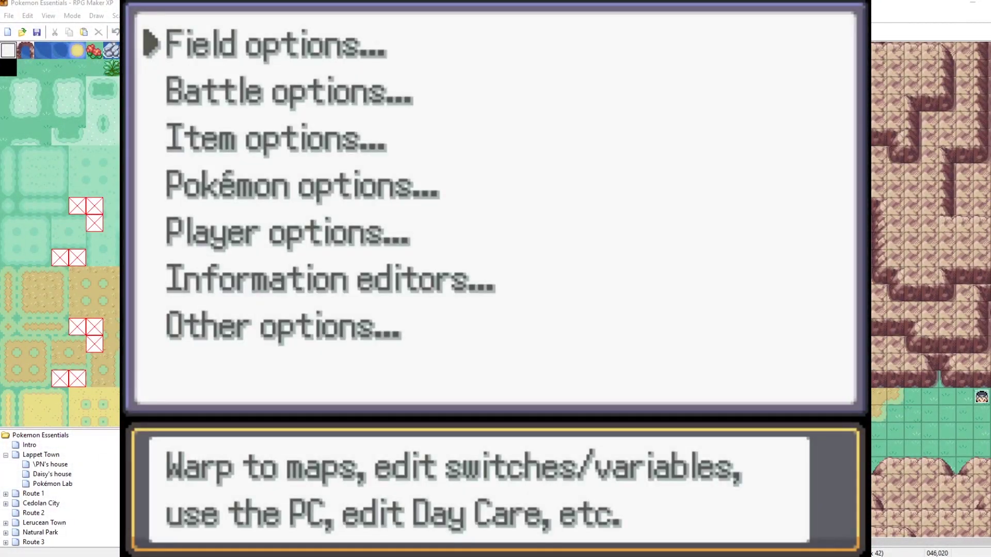
pyautogui.press('Down')
pyautogui.press('c')
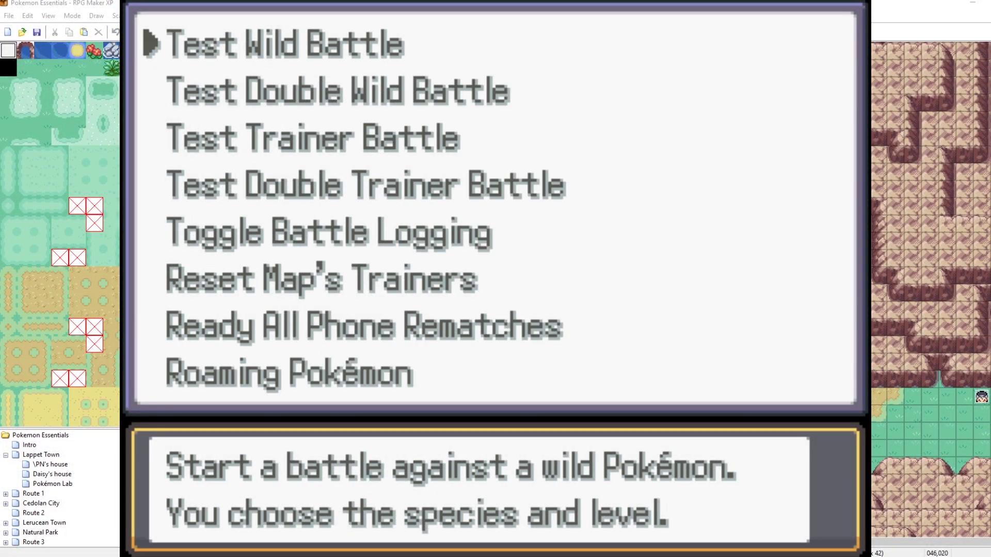
pyautogui.press('c')
pyautogui.press('c')
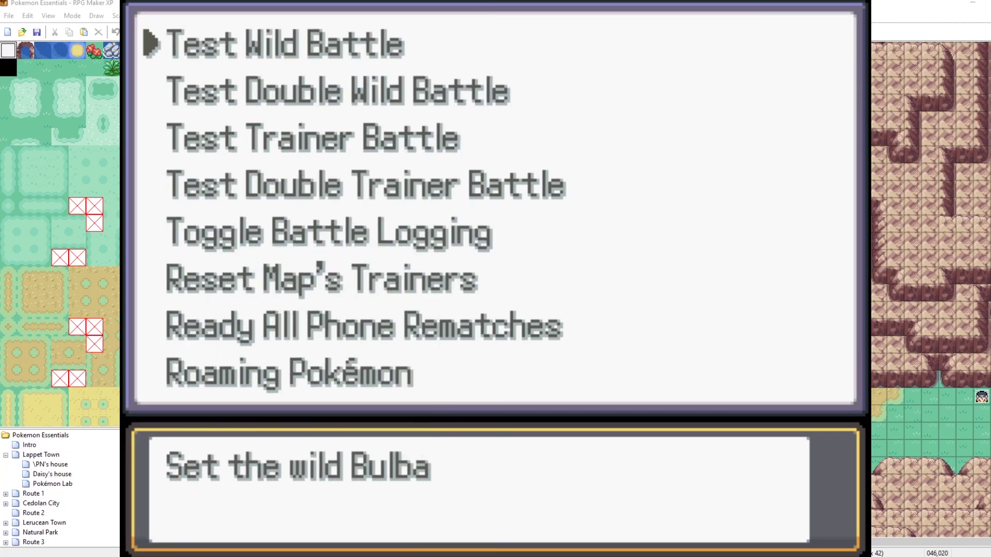
pyautogui.press('c')
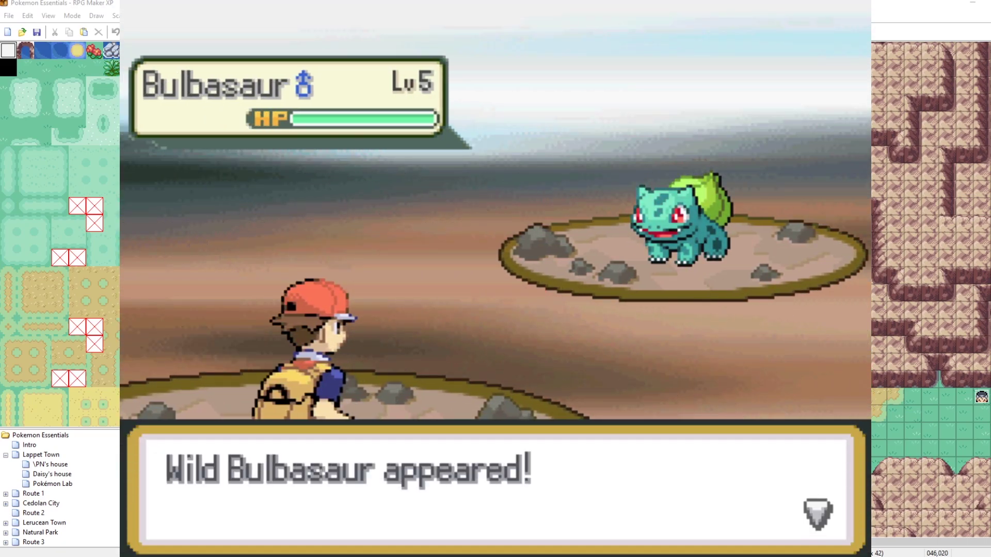
pyautogui.press('c')
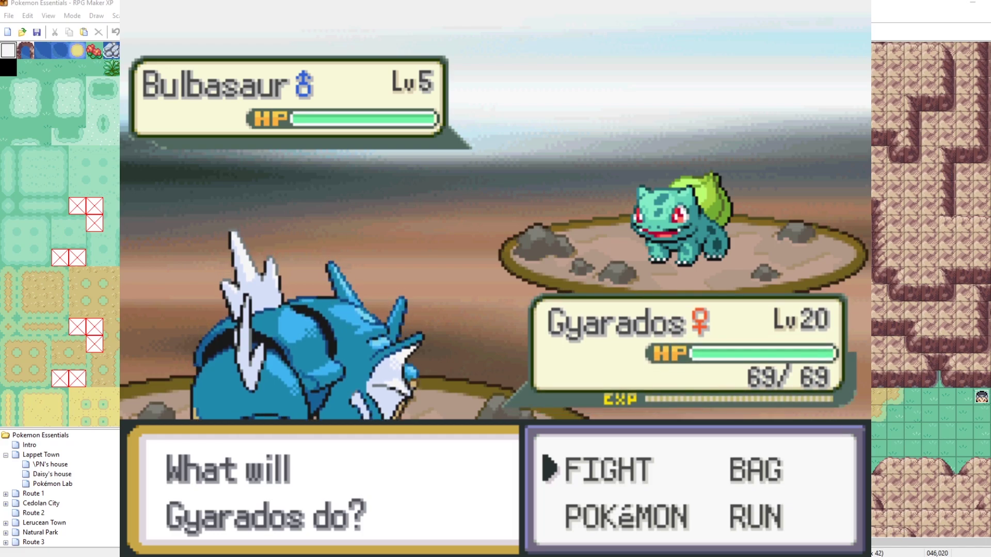
pyautogui.hotkey('alt', 'F4')
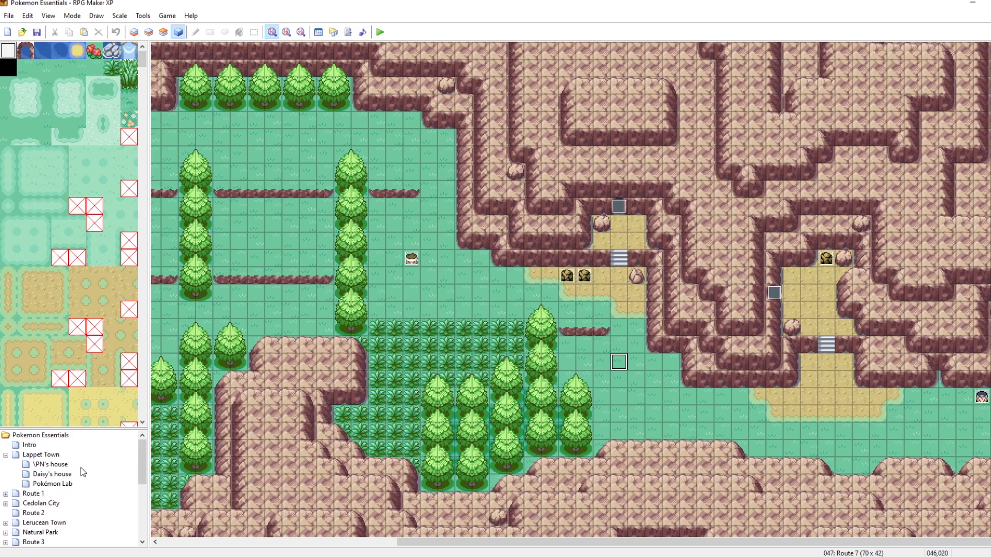
# Step: Open weather.png from Graphics > Animations for editing in Paint
pyautogui.hotkey('alt', 'Tab')
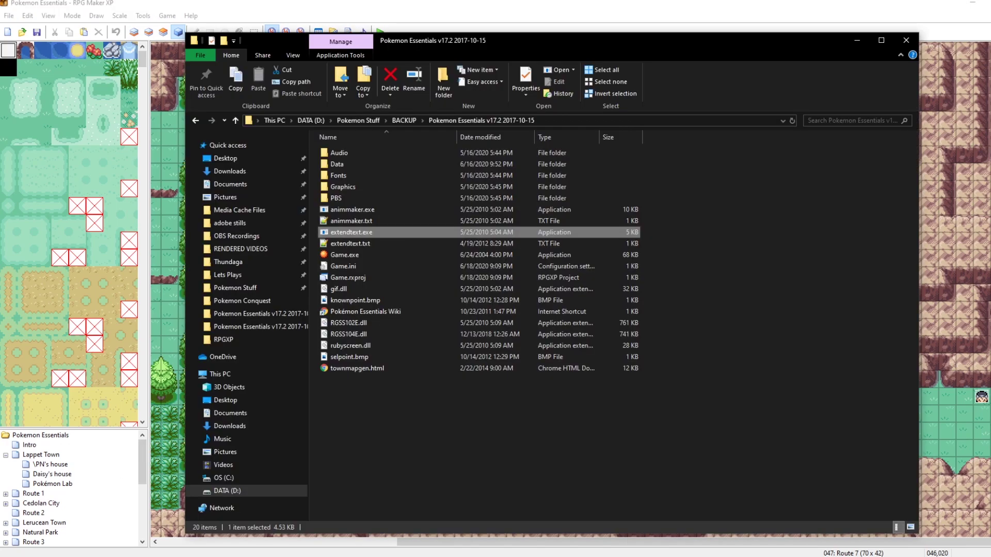
pyautogui.click(351, 187)
pyautogui.doubleClick(351, 188)
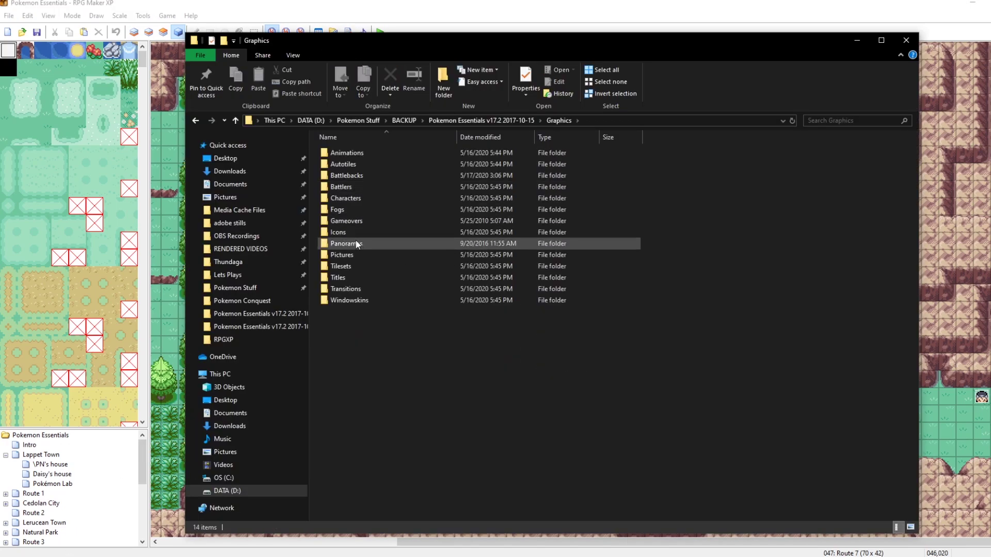
pyautogui.doubleClick(340, 152)
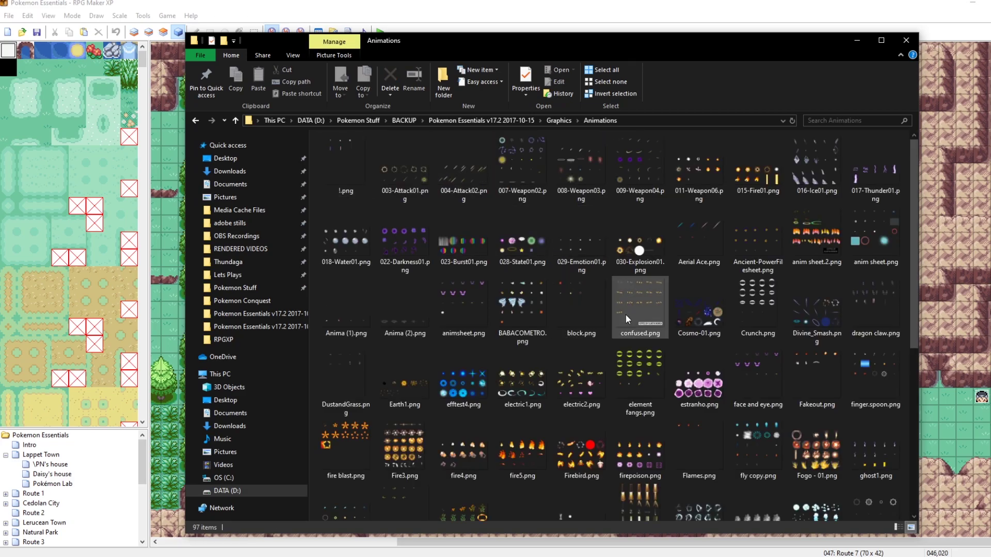
pyautogui.scroll(-5, 626, 314)
pyautogui.click(527, 494)
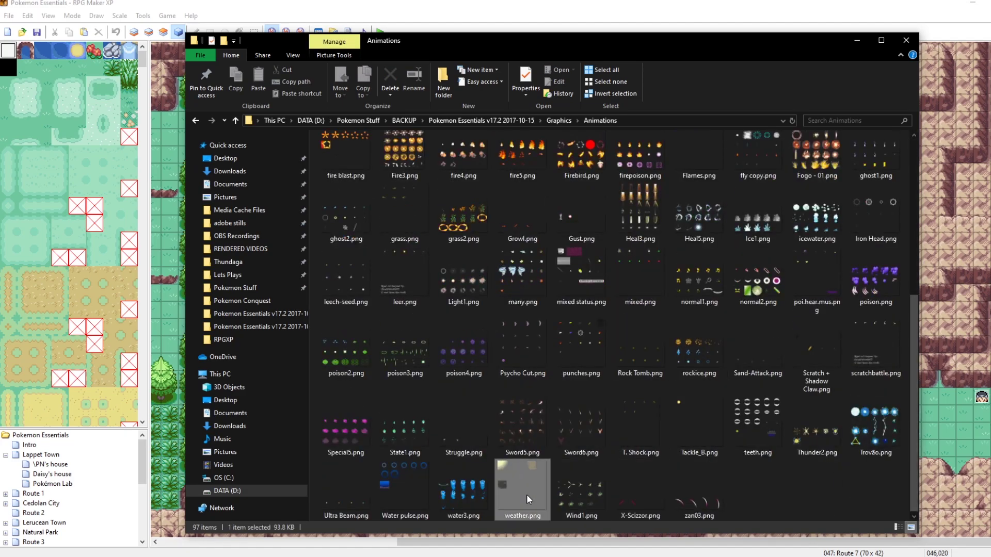
pyautogui.rightClick(528, 492)
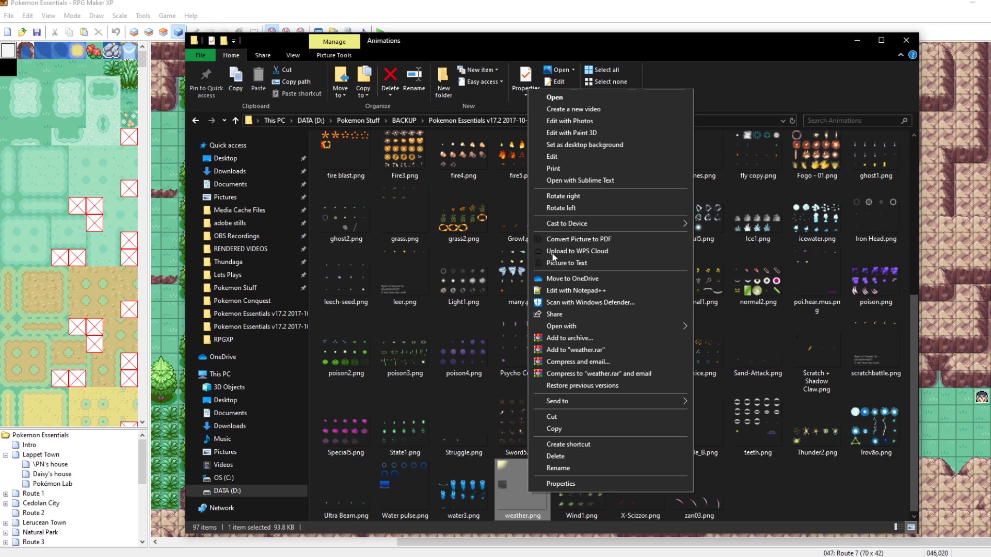
pyautogui.click(557, 157)
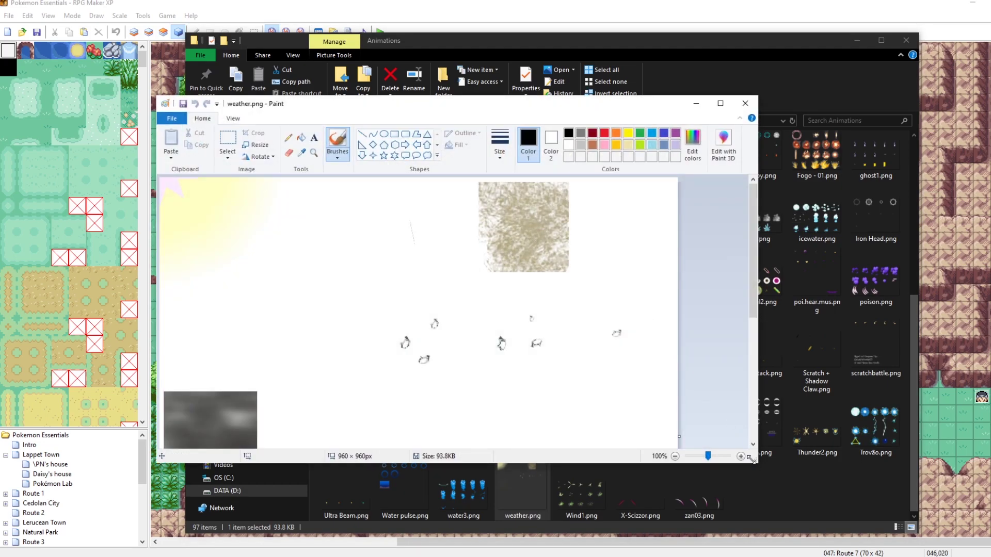
# Step: Enlarge the Paint window and select the beige sand texture square
pyautogui.moveTo(749, 458)
pyautogui.mouseDown()
pyautogui.moveTo(795, 538)
pyautogui.moveTo(730, 540)
pyautogui.mouseUp()
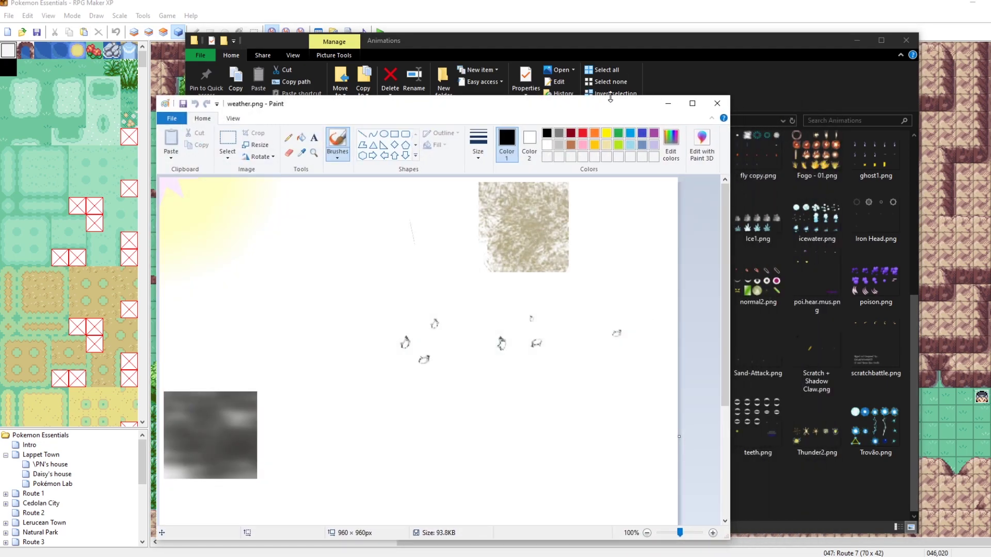
pyautogui.moveTo(611, 99); pyautogui.dragTo(622, 26)
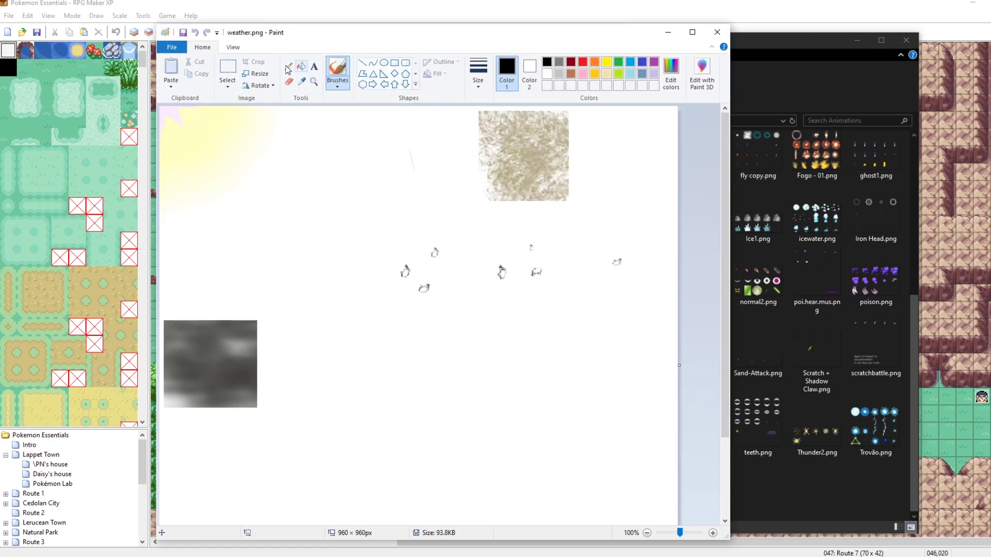
pyautogui.click(228, 70)
pyautogui.moveTo(514, 144); pyautogui.dragTo(571, 213)
pyautogui.click(588, 195)
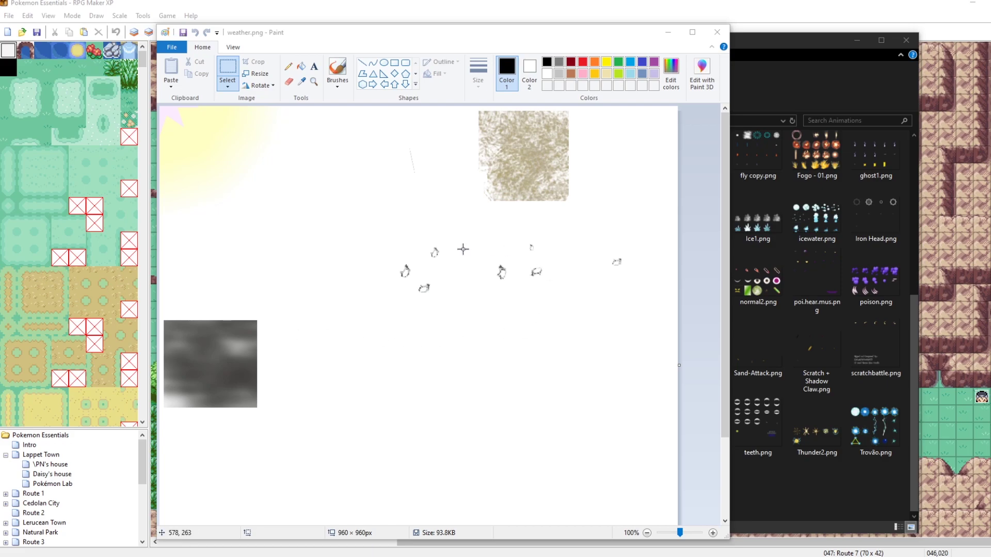
pyautogui.moveTo(382, 119); pyautogui.dragTo(454, 181)
pyautogui.click(336, 236)
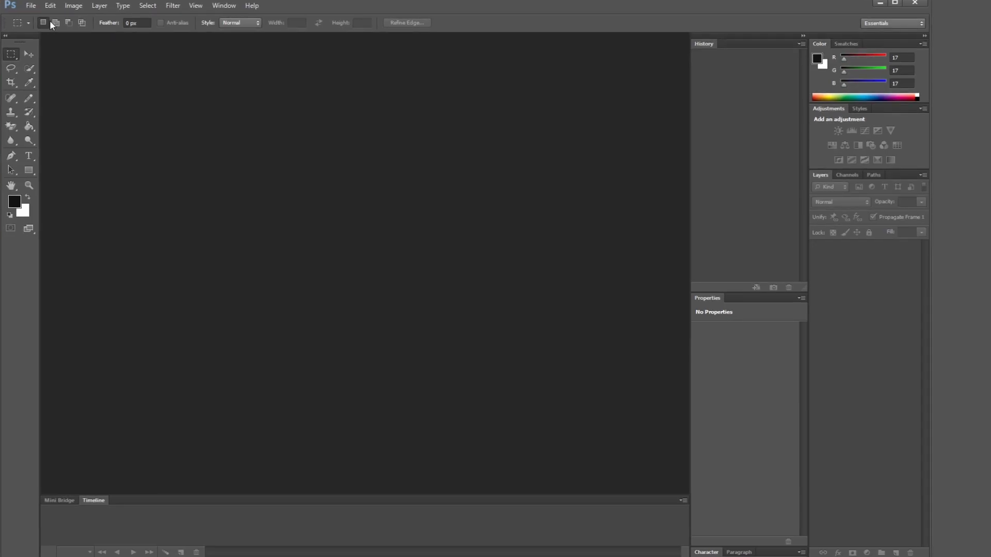
# Step: Open weather.png in Photoshop through File > Open
pyautogui.click(29, 4)
pyautogui.click(38, 29)
pyautogui.scroll(-10, 596, 211)
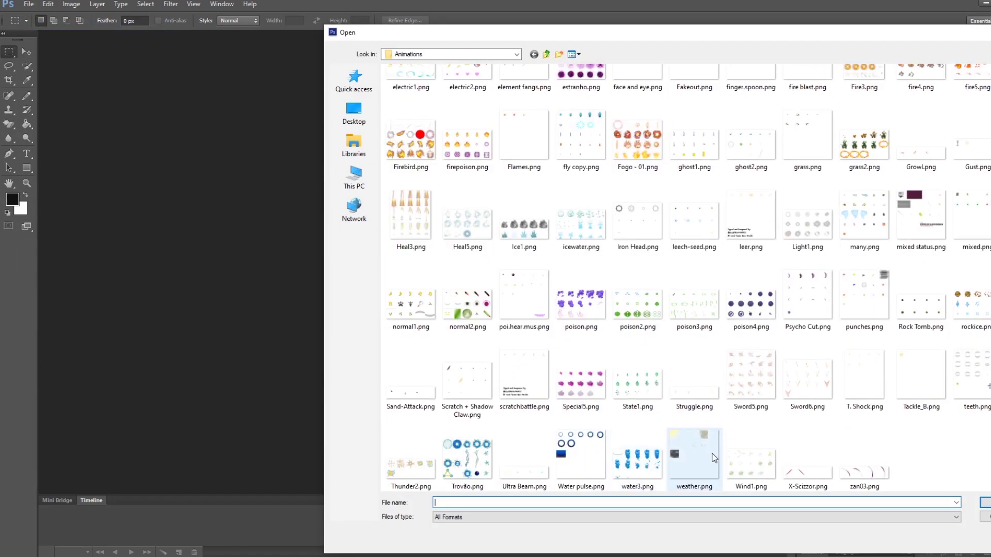
pyautogui.doubleClick(696, 454)
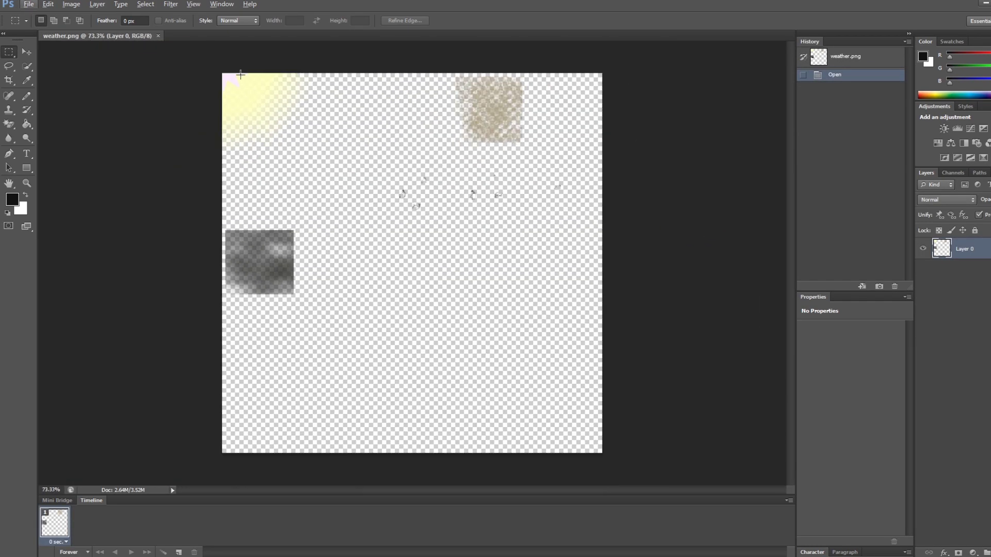
# Step: Zoom in and draw a rectangular marquee around the sand texture square
pyautogui.moveTo(222, 73); pyautogui.dragTo(652, 168)
pyautogui.click(504, 46)
pyautogui.keyDown('alt'); pyautogui.scroll(4, 537, 108); pyautogui.keyUp('alt')
pyautogui.keyDown('alt'); pyautogui.scroll(4, 467, 56); pyautogui.keyUp('alt')
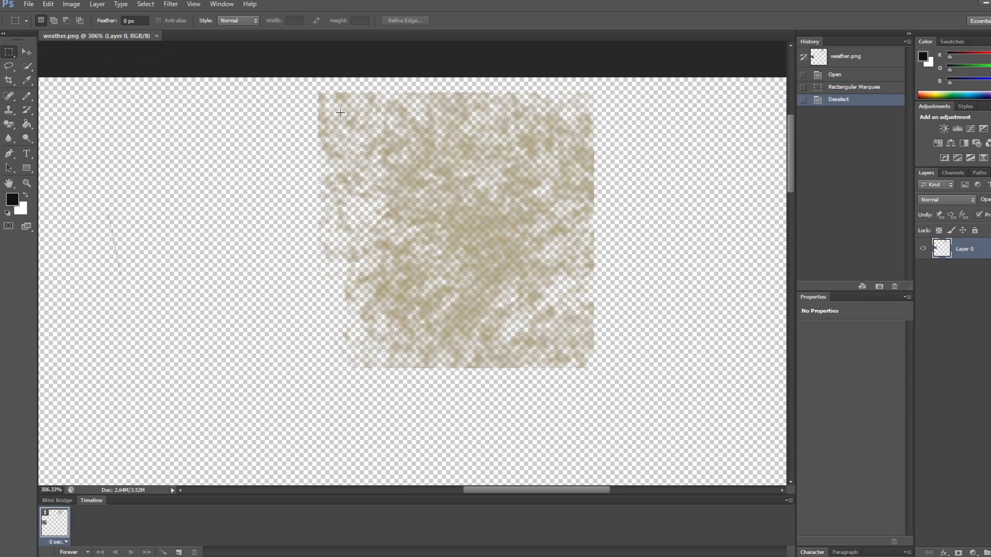
pyautogui.moveTo(304, 84); pyautogui.dragTo(607, 376)
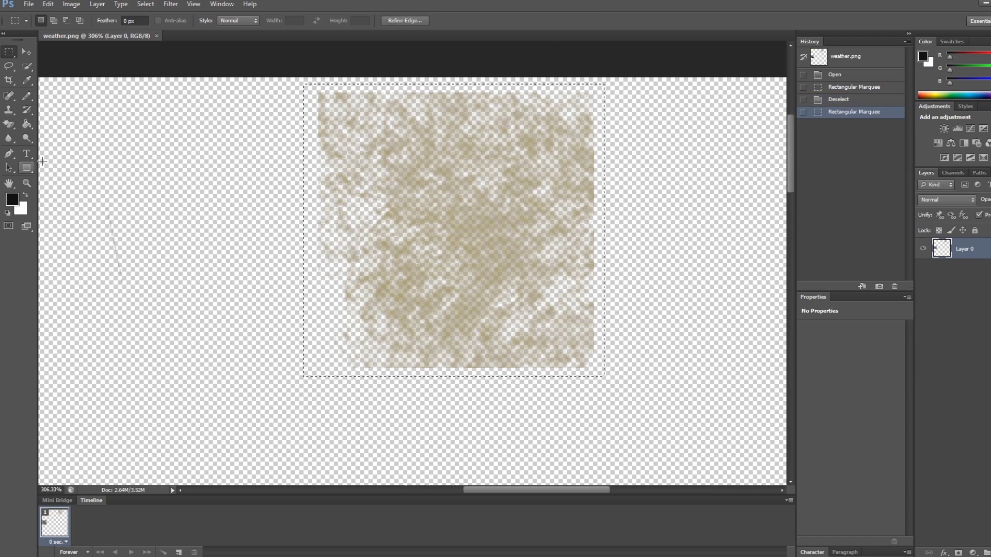
# Step: Add a new empty layer and set the foreground colour to a sandy tan
pyautogui.hotkey('ctrl', 'shift', 'alt', 'n')
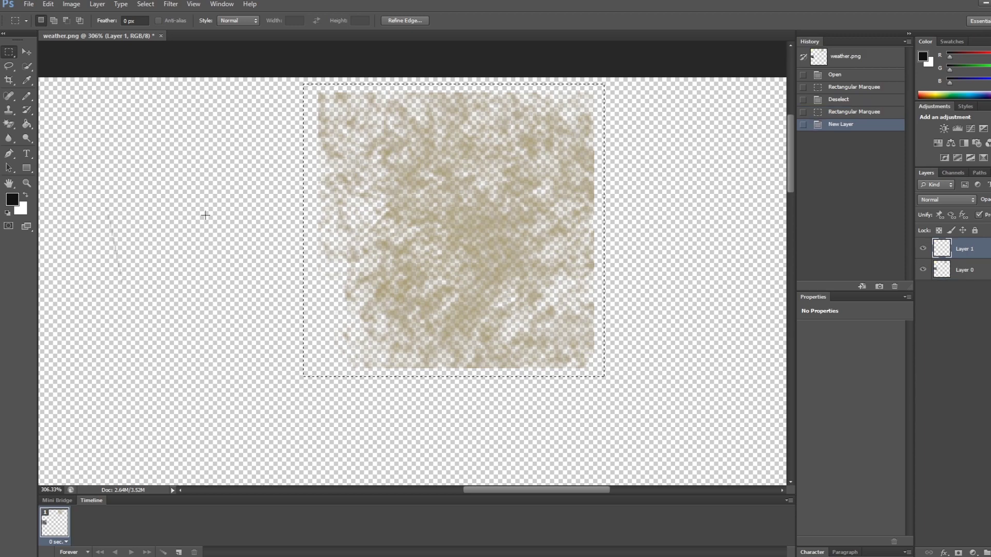
pyautogui.click(27, 80)
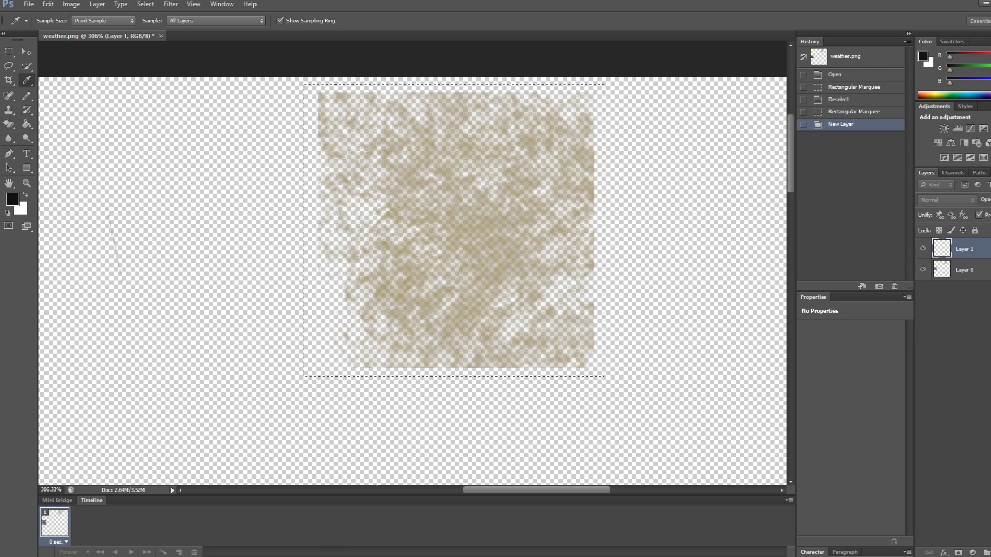
pyautogui.click(13, 200)
pyautogui.moveTo(448, 181); pyautogui.dragTo(457, 184)
pyautogui.click(401, 270)
pyautogui.moveTo(401, 269); pyautogui.dragTo(382, 242)
pyautogui.click(568, 199)
# Step: Place five size-5 tan pencil dots across Layer 1, then make the sand texture layer active
pyautogui.press('b')
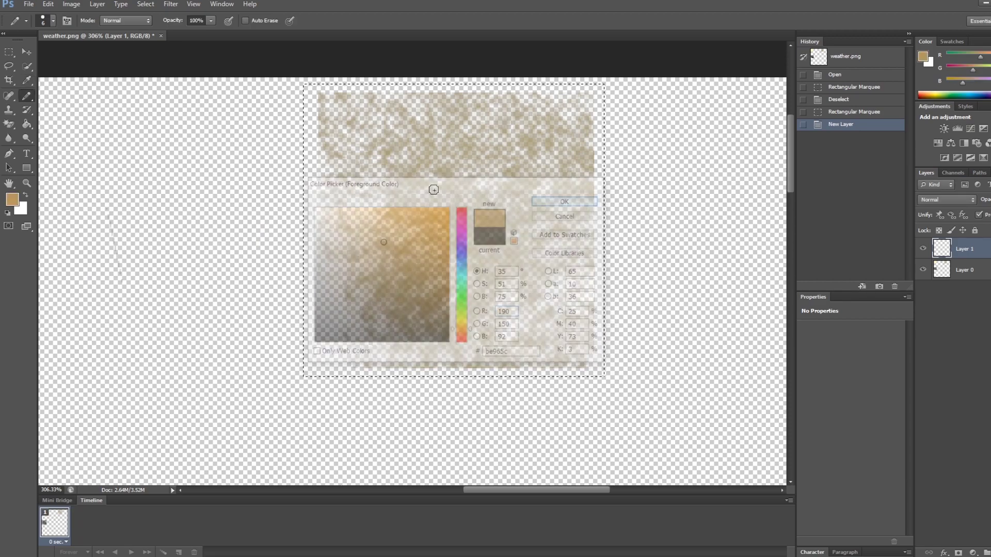
pyautogui.keyDown('alt'); pyautogui.scroll(1, 414, 184); pyautogui.keyUp('alt')
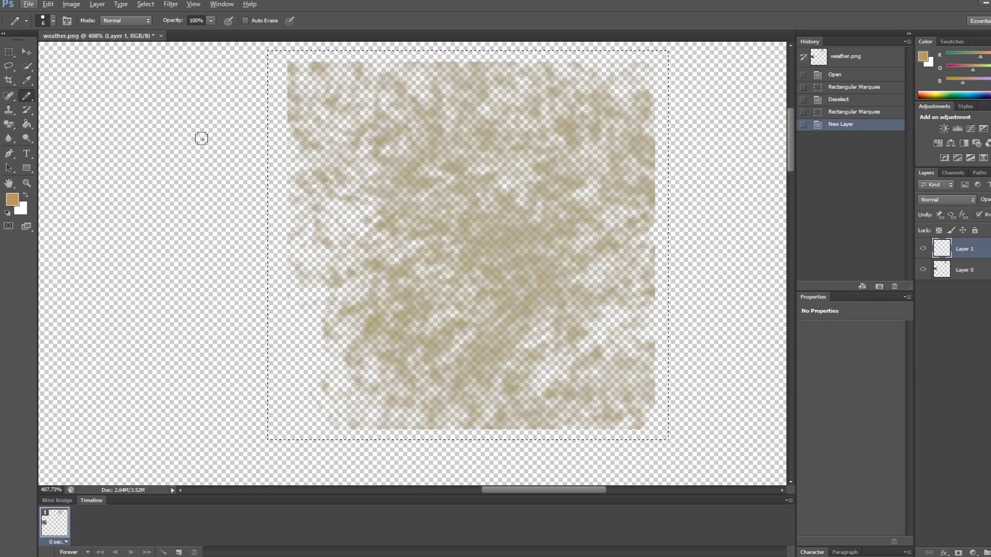
pyautogui.press('[')
pyautogui.press('[')
pyautogui.click(325, 381)
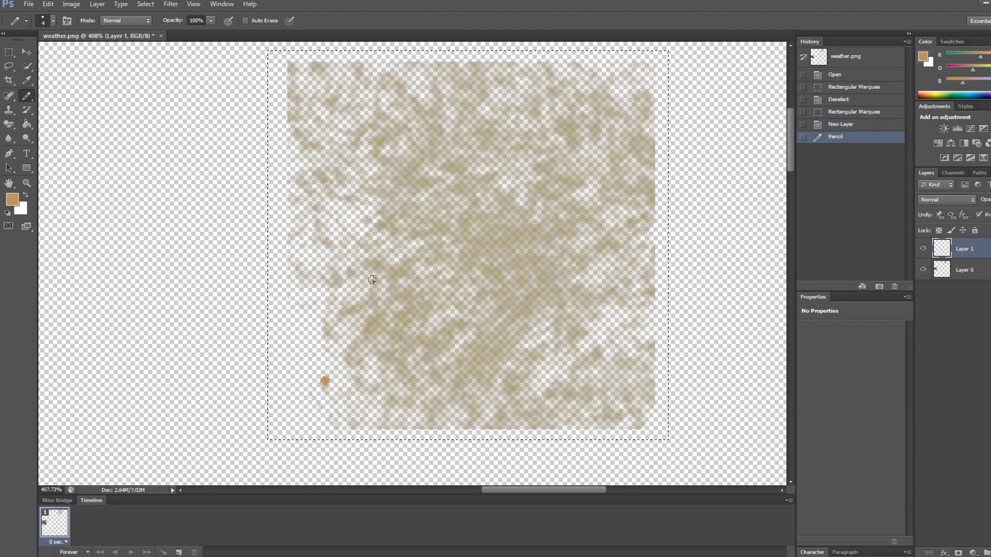
pyautogui.click(339, 154)
pyautogui.click(476, 263)
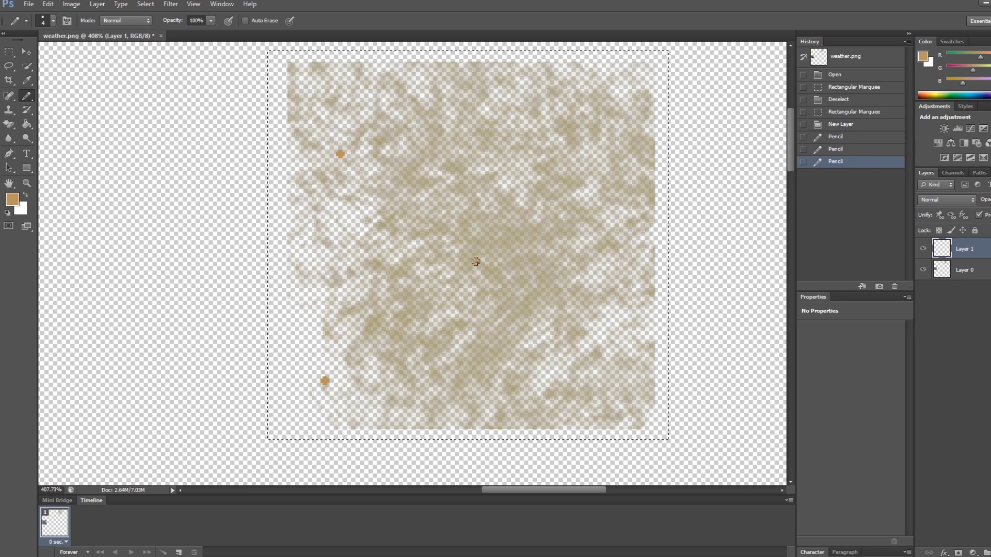
pyautogui.click(597, 112)
pyautogui.click(624, 372)
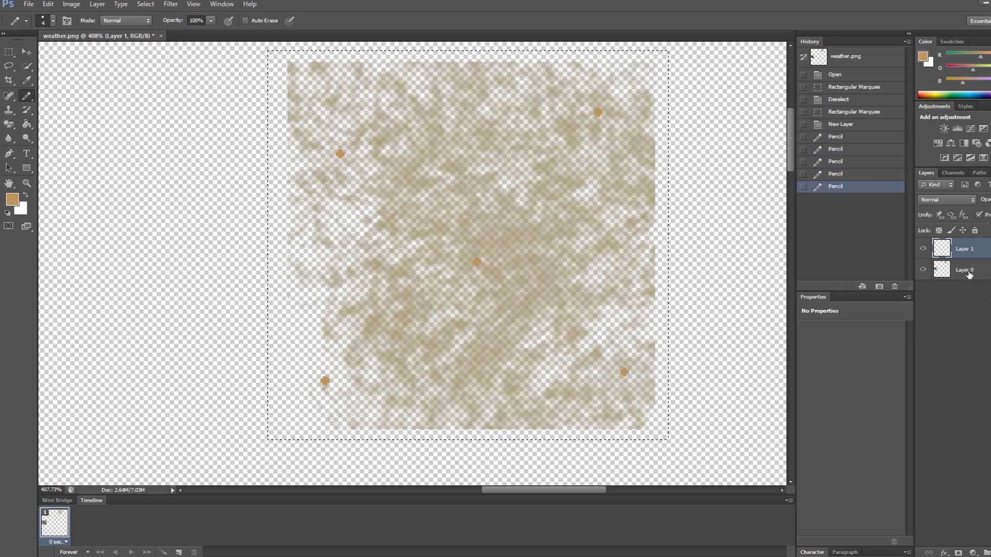
pyautogui.click(965, 270)
pyautogui.click(10, 52)
# Step: Clear the sand texture inside the selection on Layer 0 and deselect
pyautogui.press('Delete')
pyautogui.keyDown('alt'); pyautogui.scroll(-3, 645, 270); pyautogui.keyUp('alt')
pyautogui.hotkey('ctrl', 'd')
pyautogui.keyDown('alt'); pyautogui.scroll(-3, 519, 275); pyautogui.keyUp('alt')
pyautogui.keyDown('alt'); pyautogui.scroll(5, 519, 275); pyautogui.keyUp('alt')
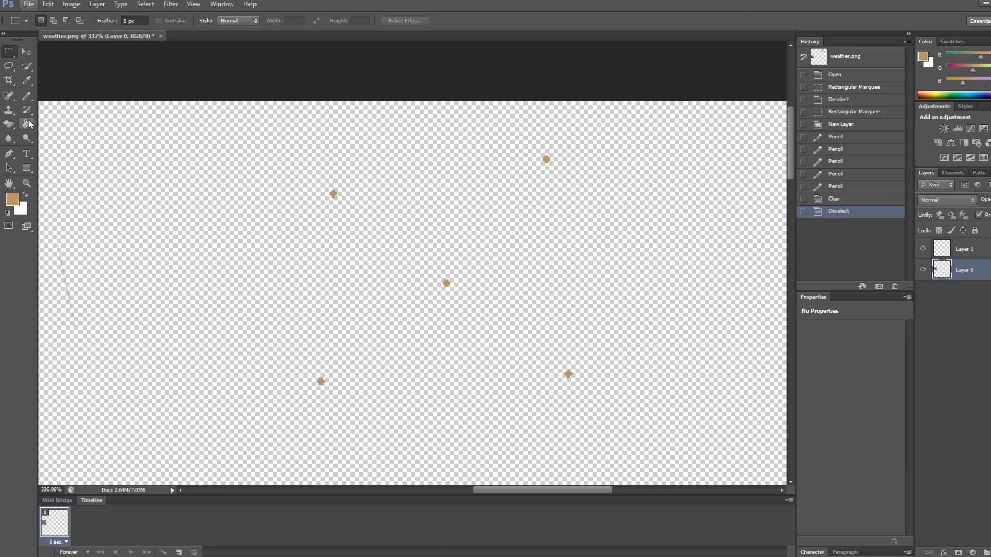
# Step: Draw a test smiley with the pencil, then revert it through History
pyautogui.click(27, 97)
pyautogui.keyDown('alt'); pyautogui.scroll(2, 438, 213); pyautogui.keyUp('alt')
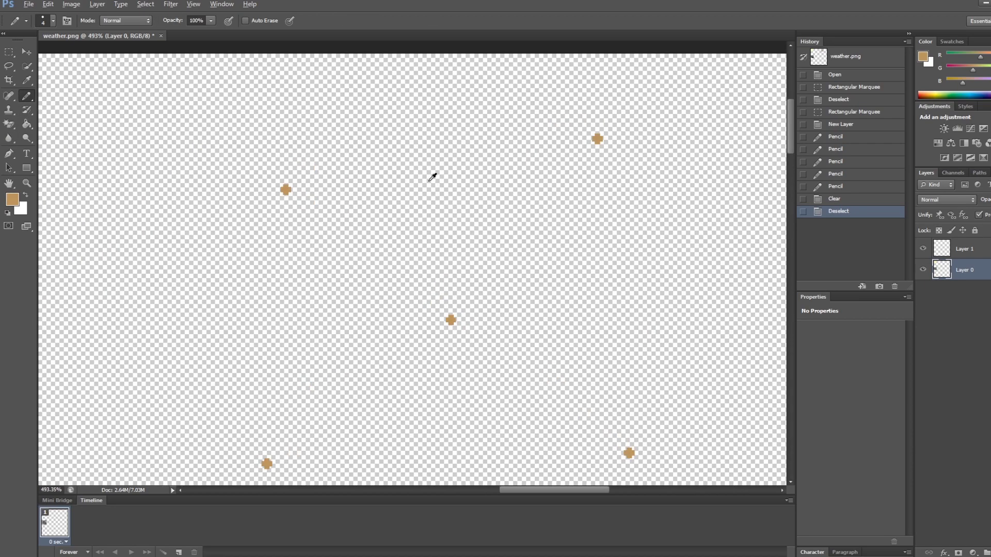
pyautogui.moveTo(371, 345)
pyautogui.mouseDown()
pyautogui.moveTo(433, 373)
pyautogui.moveTo(459, 336)
pyautogui.mouseUp()
pyautogui.moveTo(388, 285); pyautogui.dragTo(388, 303)
pyautogui.moveTo(414, 288); pyautogui.dragTo(414, 302)
pyautogui.click(861, 237)
pyautogui.click(896, 226)
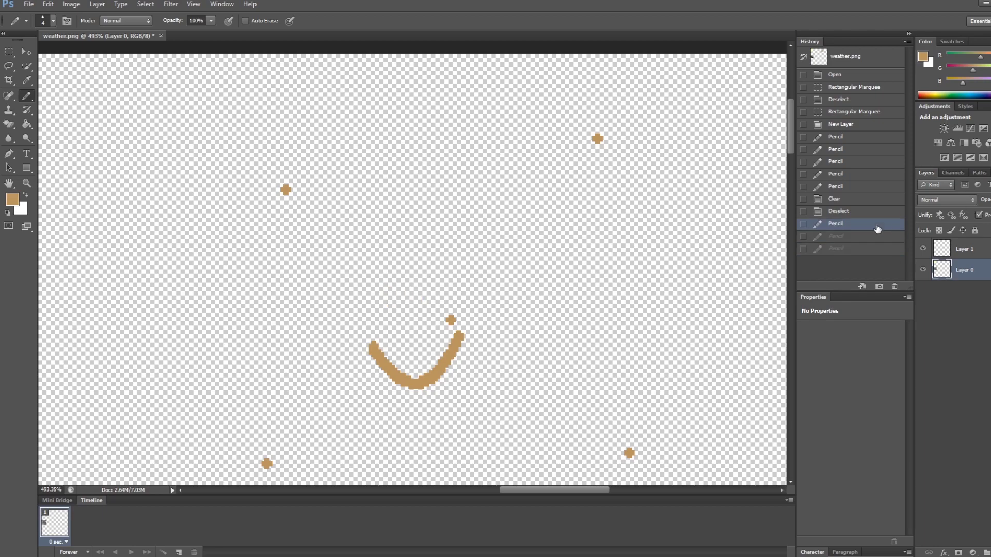
pyautogui.click(867, 213)
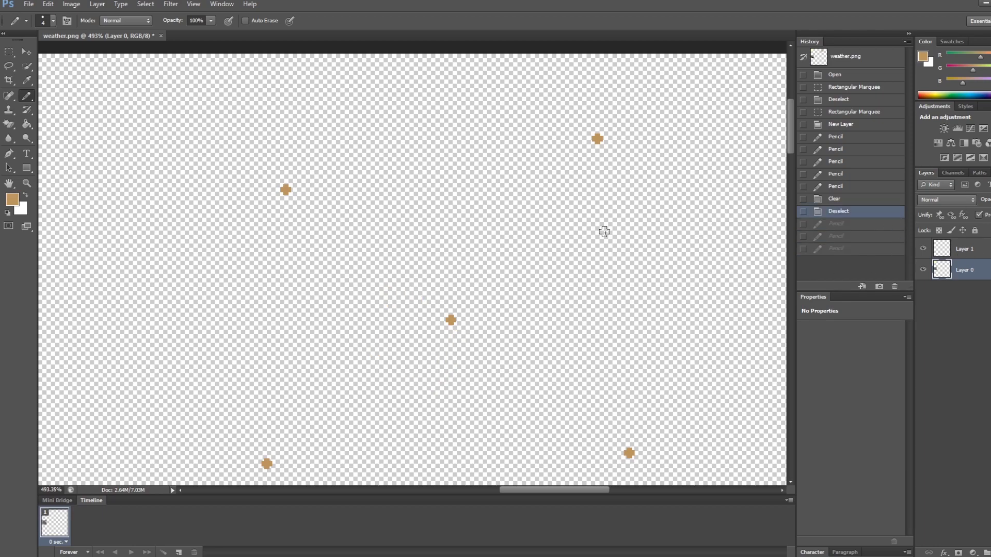
# Step: Add a few more tan dots to the cleared area, undoing one misplaced dot
pyautogui.click(371, 92)
pyautogui.scroll(-1, 556, 217)
pyautogui.click(480, 398)
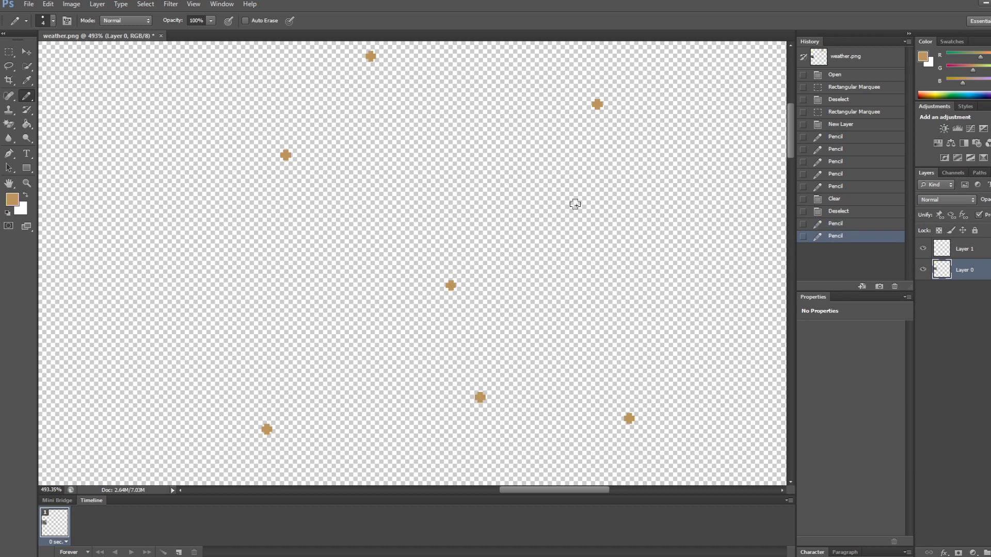
pyautogui.hotkey('ctrl', 'z')
pyautogui.scroll(-2, 561, 310)
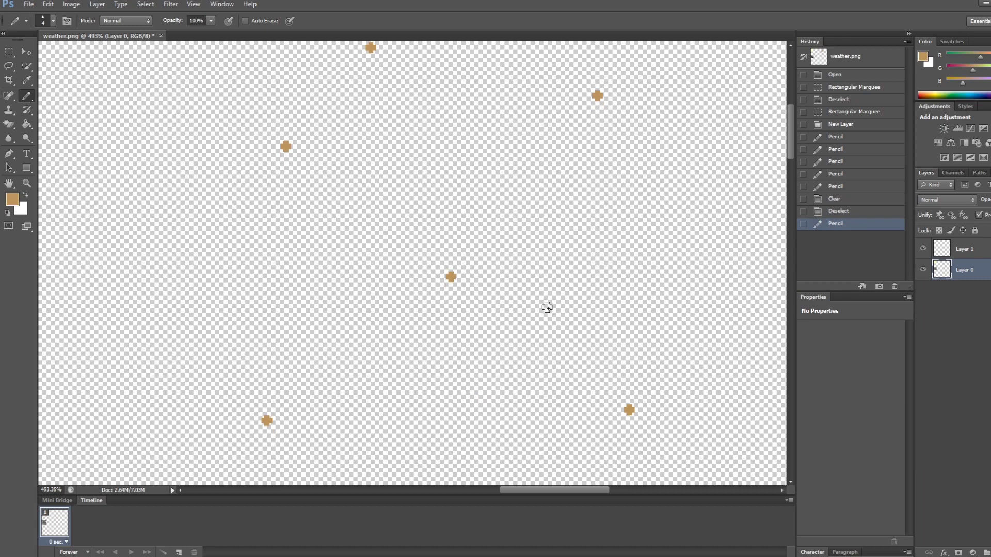
pyautogui.scroll(-2, 475, 336)
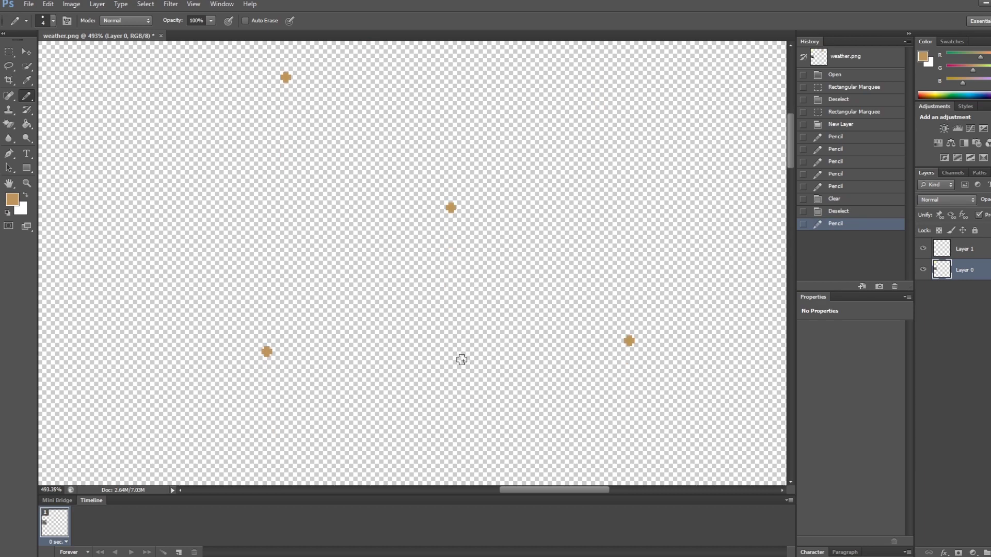
pyautogui.click(463, 301)
pyautogui.keyDown('alt'); pyautogui.scroll(-5, 481, 279); pyautogui.keyUp('alt')
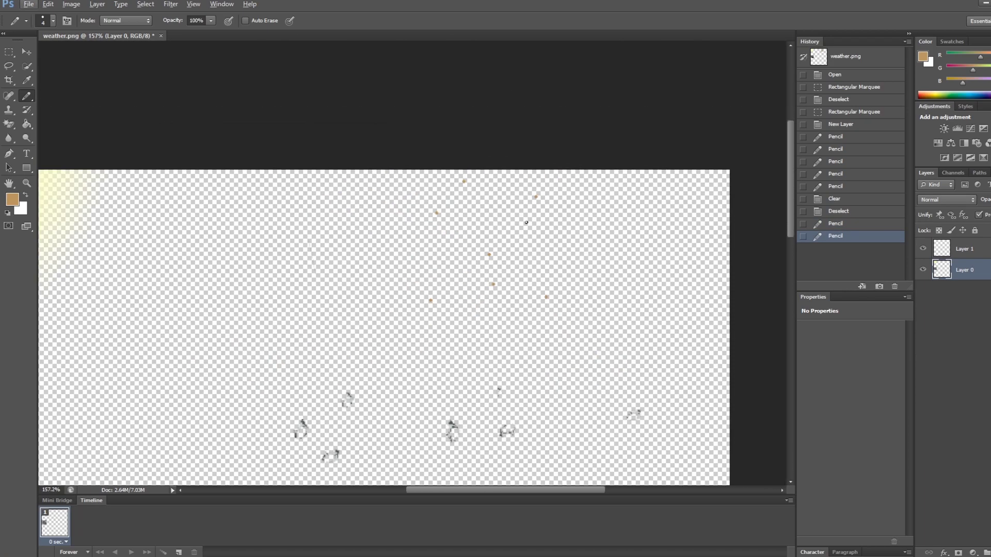
# Step: Save the image as weather.psd
pyautogui.keyDown('alt'); pyautogui.scroll(2, 525, 223); pyautogui.keyUp('alt')
pyautogui.click(8, 52)
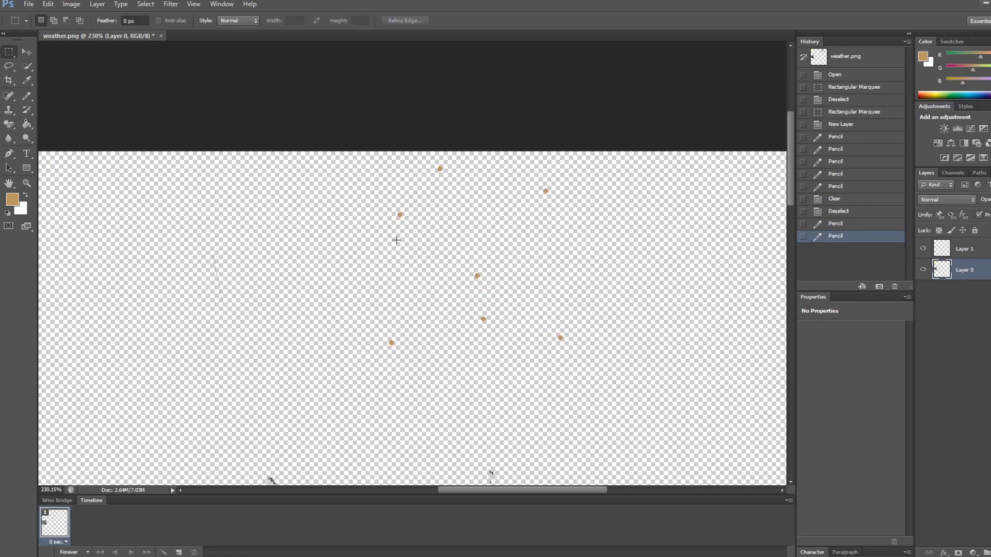
pyautogui.hotkey('ctrl', 'shift', 's')
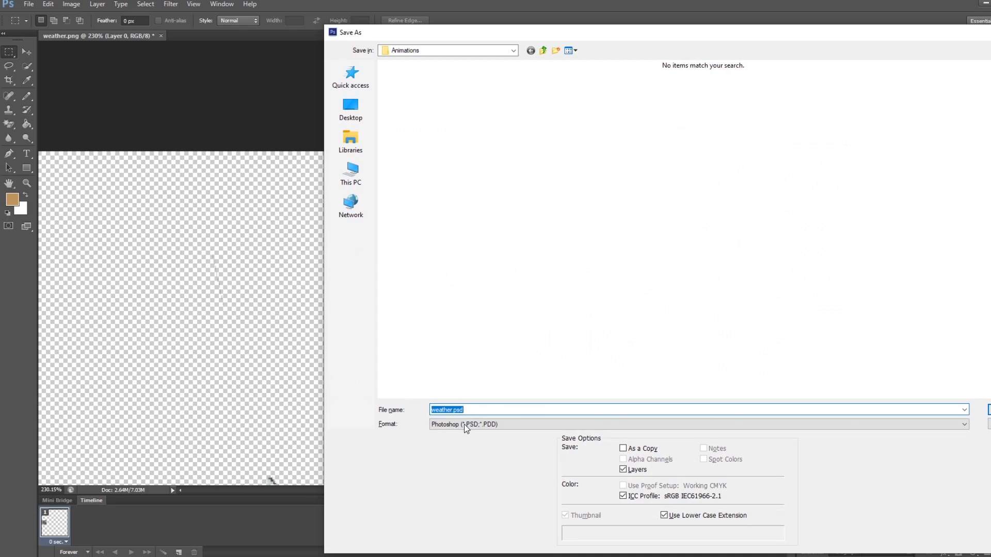
pyautogui.press('Return')
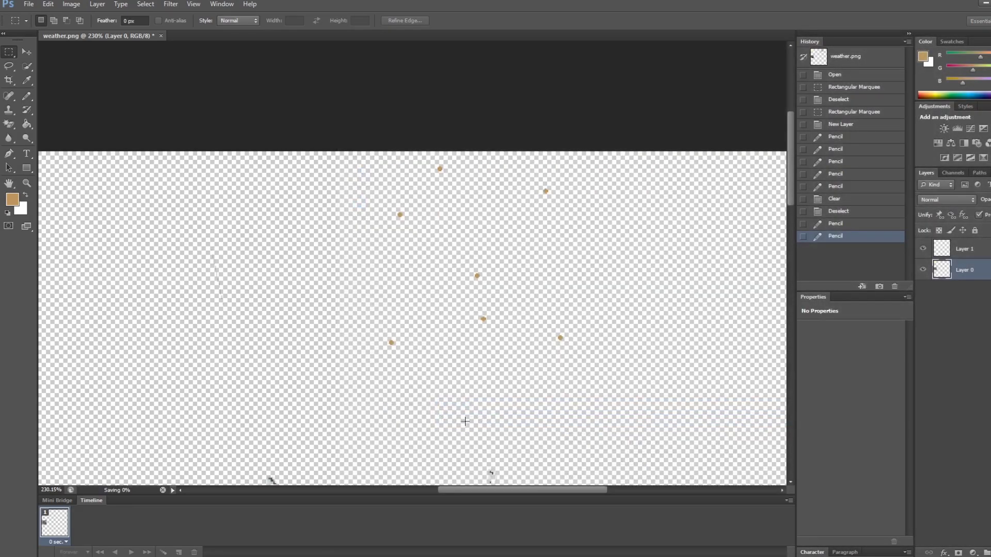
# Step: Choose PNG format and rename the existing weather.png to weather-backup.png in the Save As dialog
pyautogui.hotkey('ctrl', 'shift', 's')
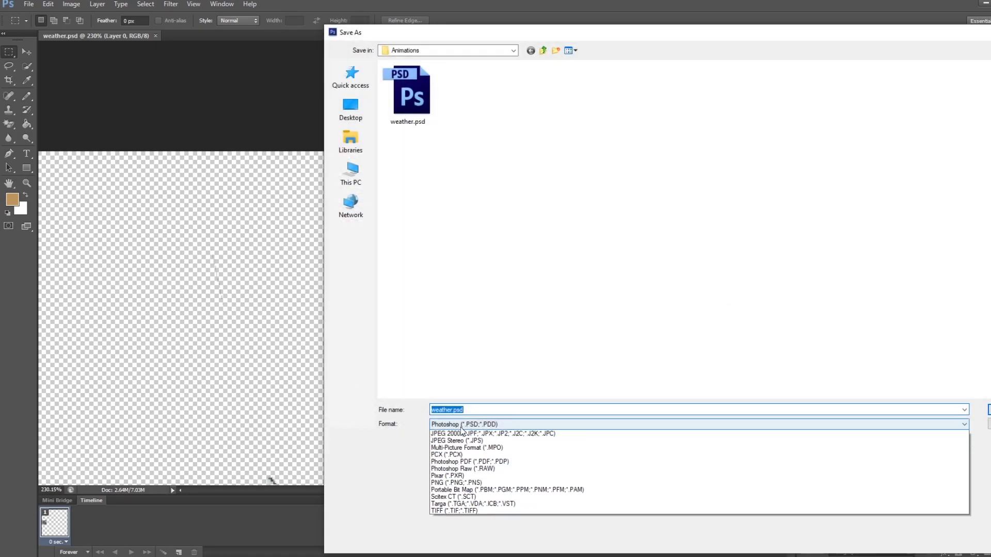
pyautogui.scroll(3, 462, 431)
pyautogui.click(449, 545)
pyautogui.scroll(-10, 544, 298)
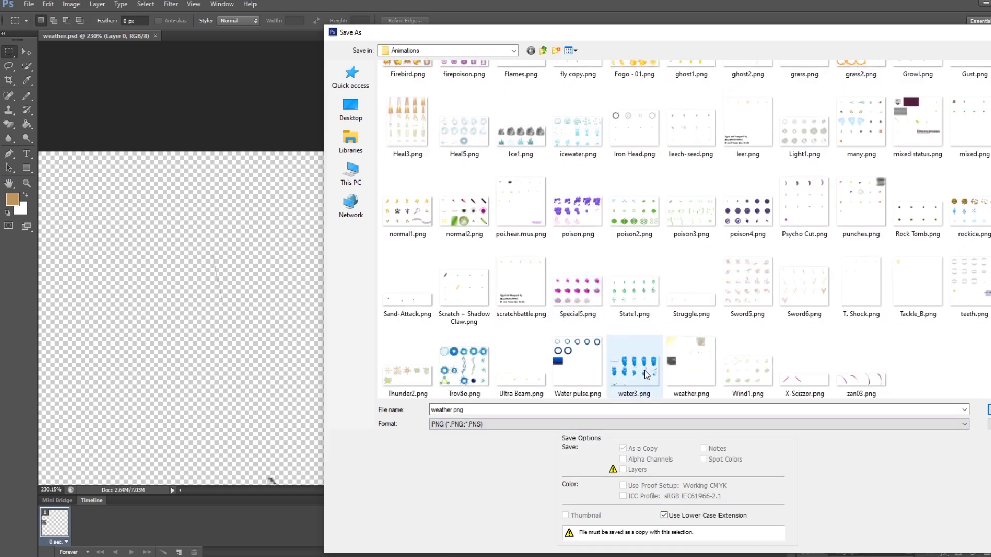
pyautogui.click(708, 375)
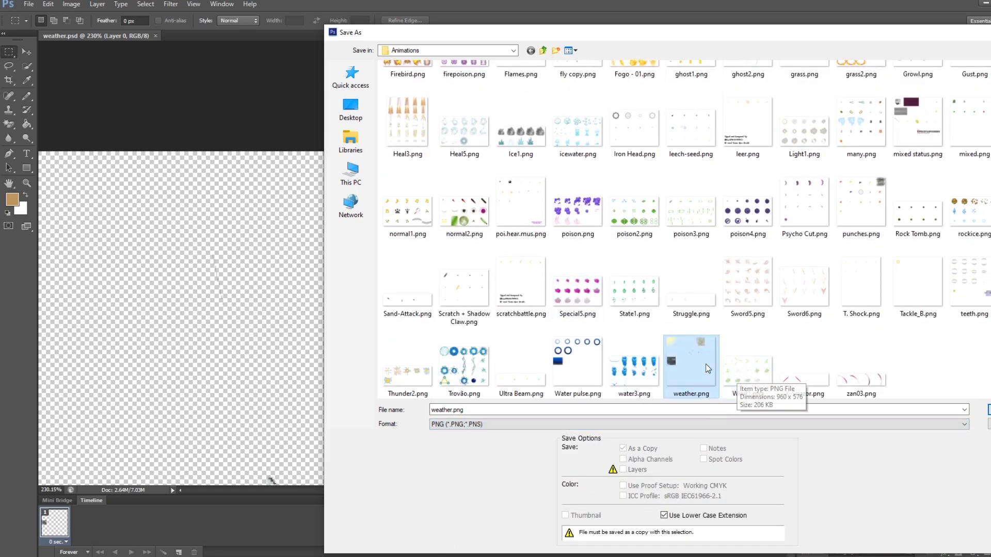
pyautogui.rightClick(697, 368)
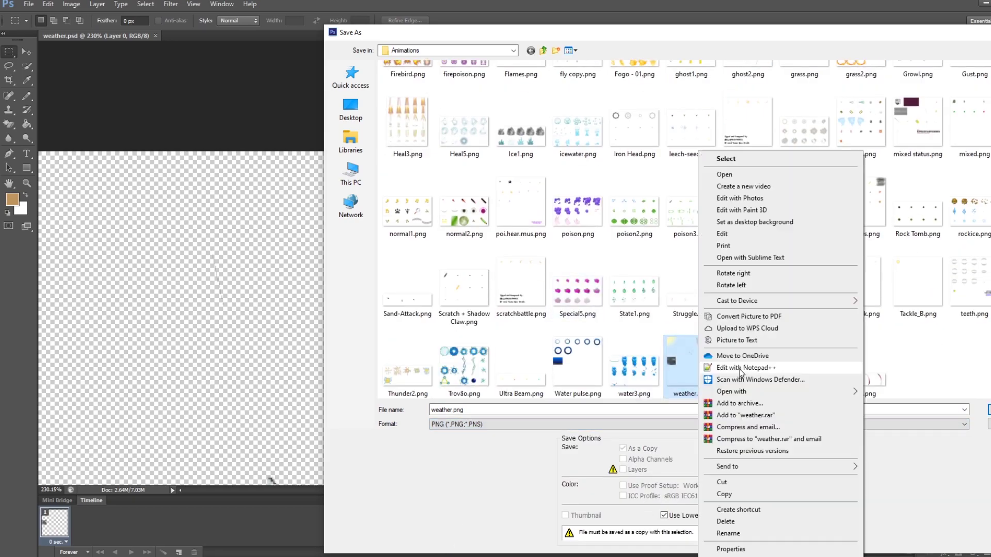
pyautogui.click(731, 538)
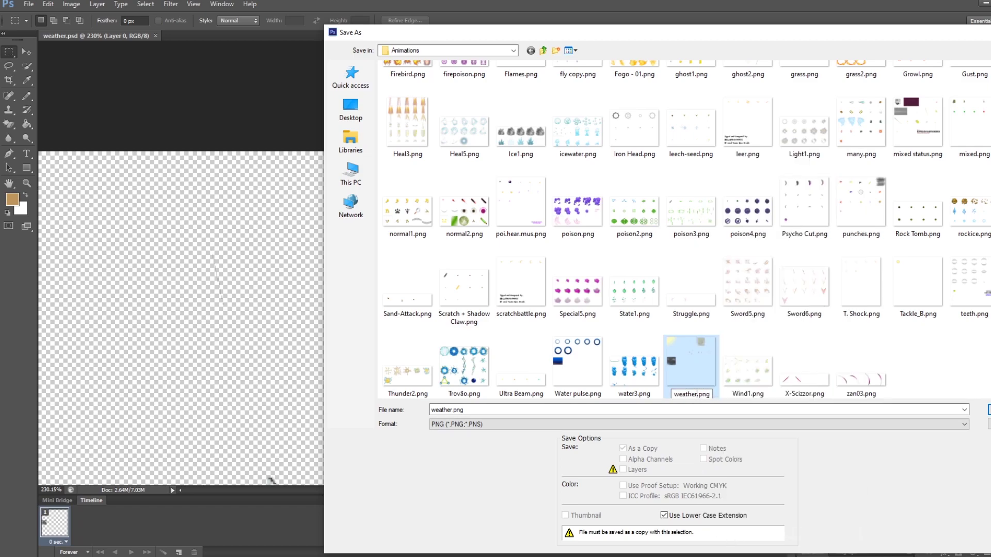
pyautogui.write('-backup')
pyautogui.press('Return')
# Step: Save the image as weather.png, accepting the default PNG options
pyautogui.click(691, 374)
pyautogui.click(475, 410)
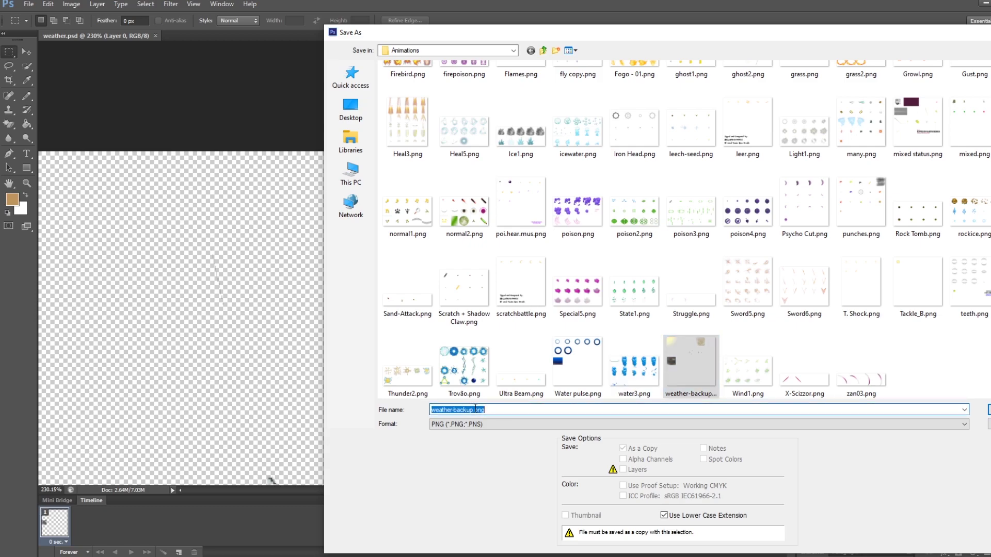
pyautogui.click(474, 410)
pyautogui.press('BackSpace')
pyautogui.press('BackSpace')
pyautogui.write('r')
pyautogui.press('Return')
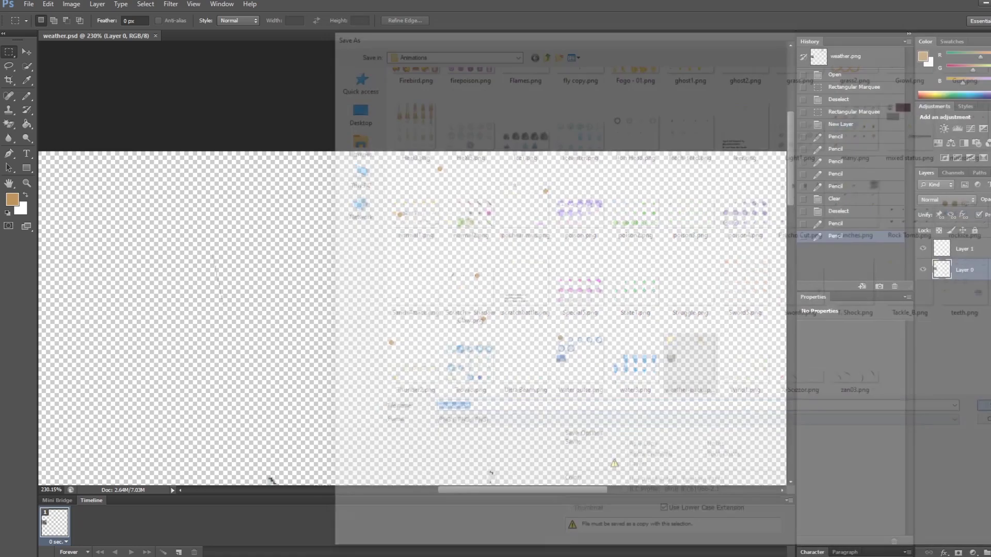
pyautogui.click(369, 282)
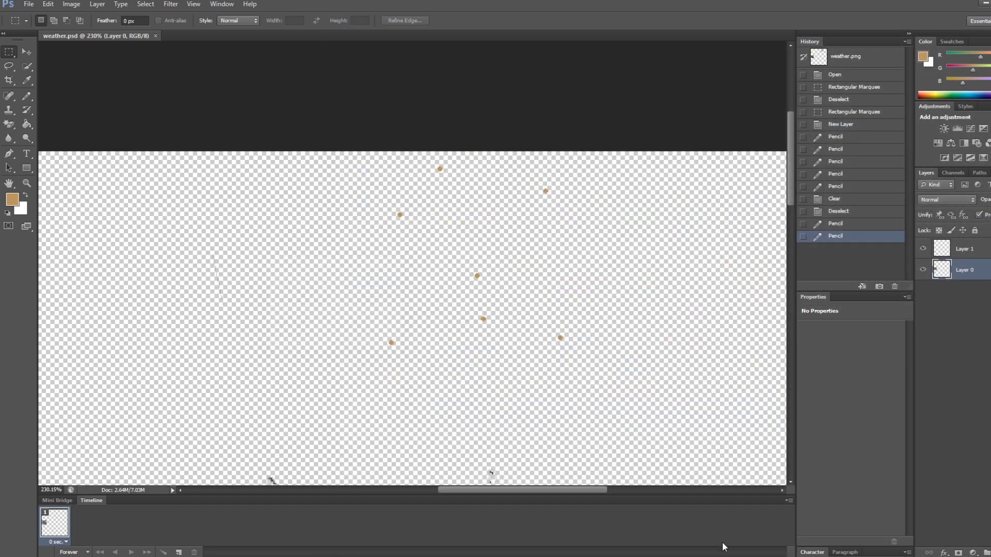
# Step: Switch to the RPG Maker XP project and start a playtest
pyautogui.moveTo(702, 555)
pyautogui.click(751, 524)
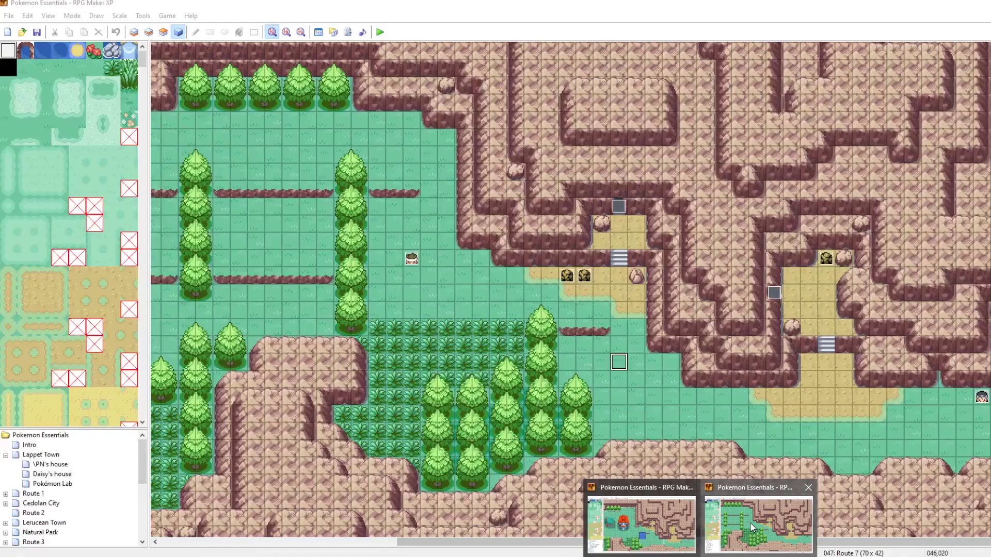
pyautogui.click(380, 32)
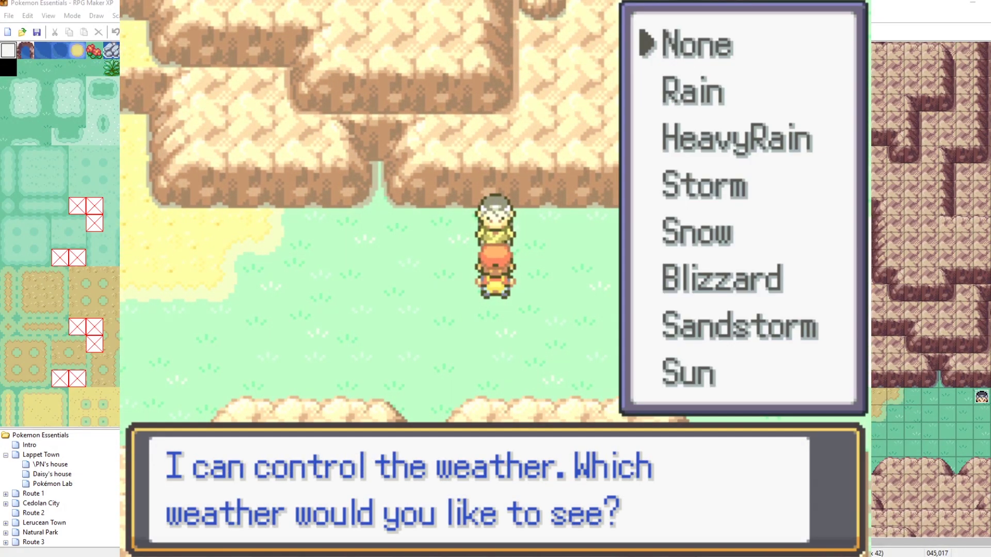
# Step: Pick Sandstorm from the weather NPC, dismiss its messages, step left and open Debug
pyautogui.press('Up')
pyautogui.press('Return')
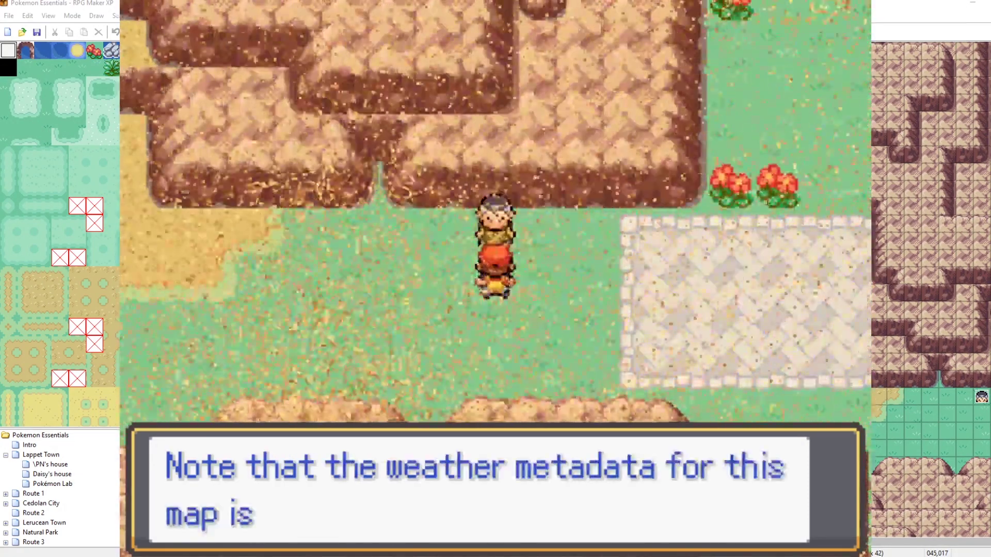
pyautogui.press('Return')
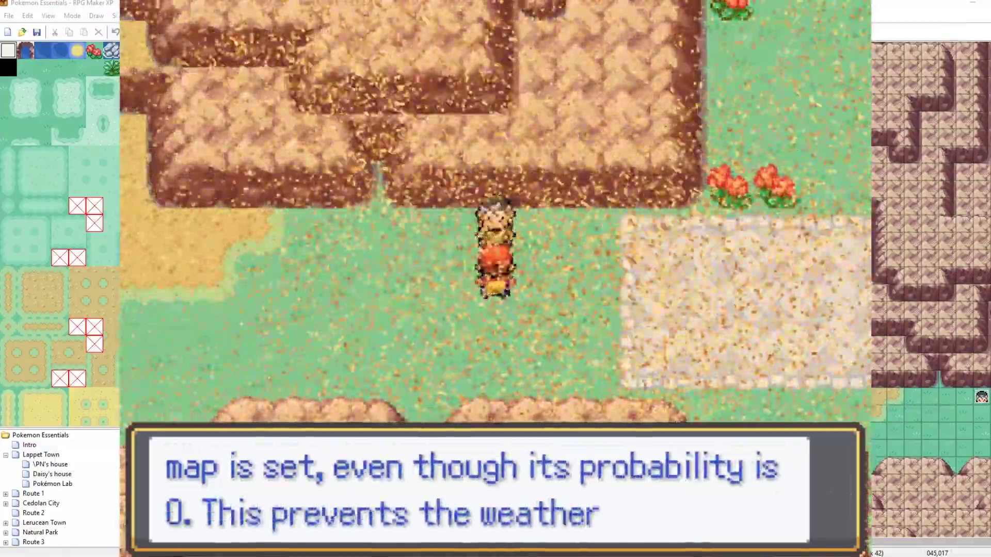
pyautogui.press('Return')
pyautogui.press('Left')
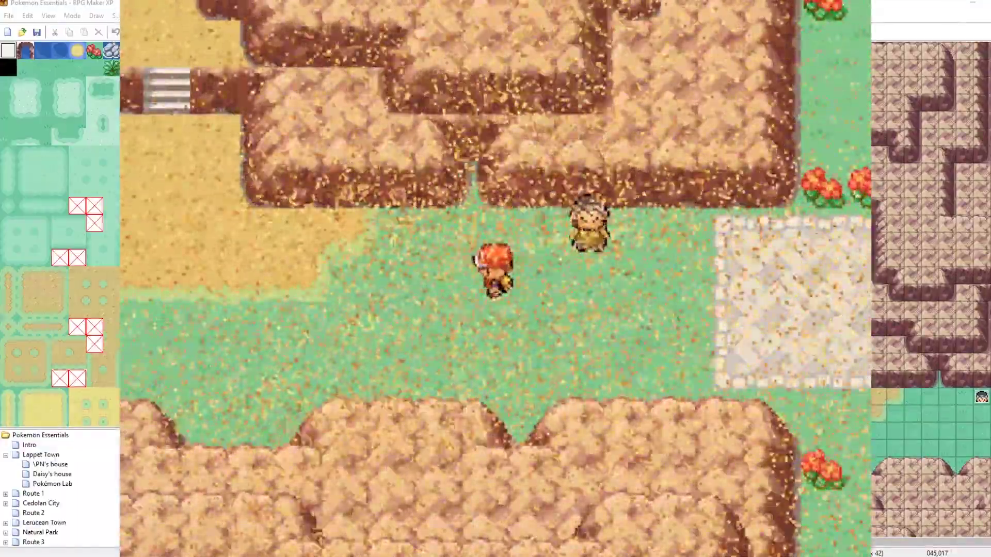
pyautogui.press('F9')
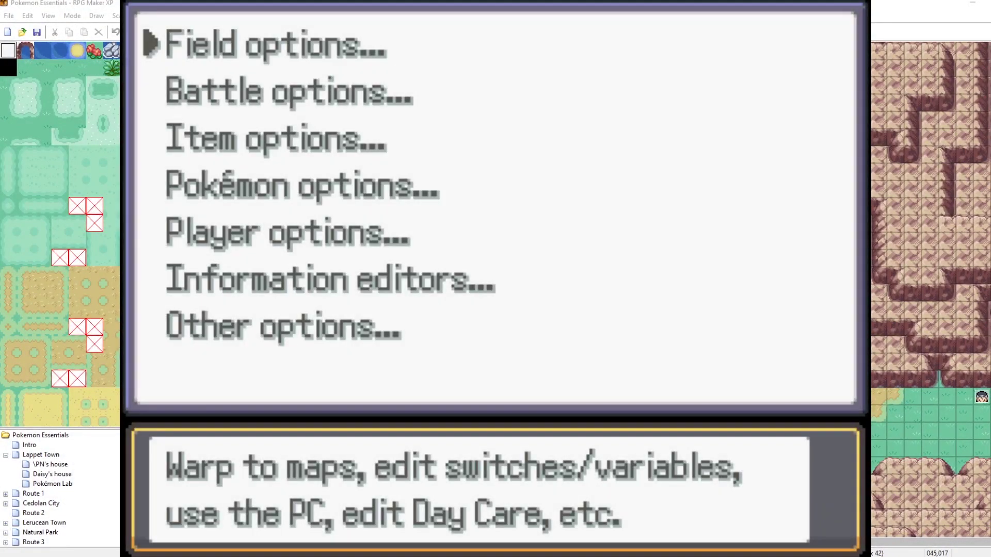
# Step: Run a Battle options test wild battle against level 5 Bulbasaur, then close the game
pyautogui.press('Down')
pyautogui.press('Return')
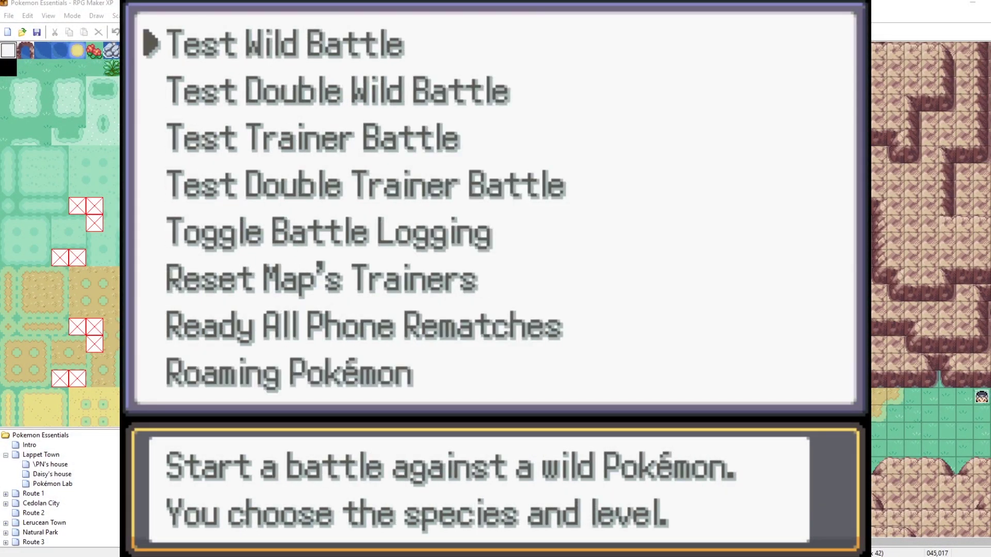
pyautogui.press('Return')
pyautogui.press('Return')
pyautogui.press('Return')
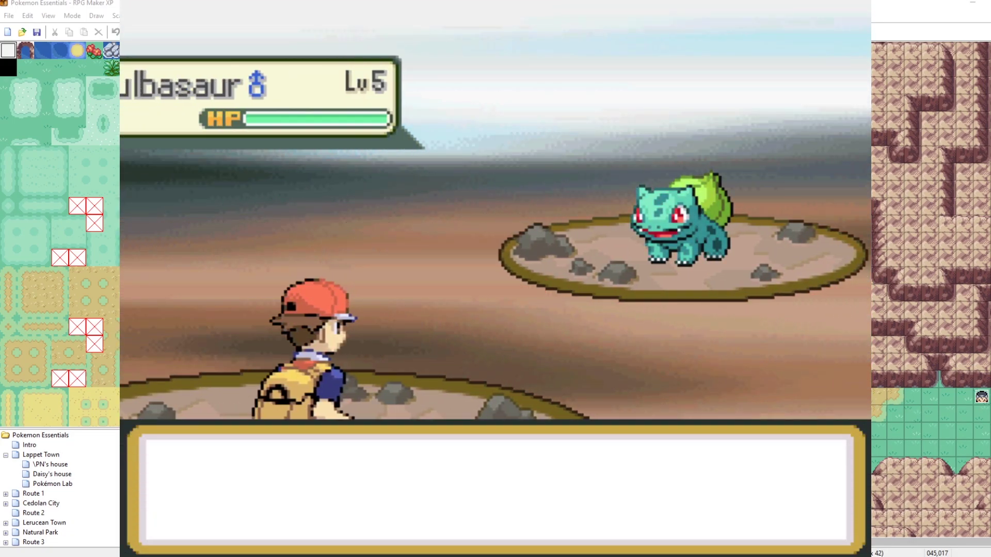
pyautogui.press('Return')
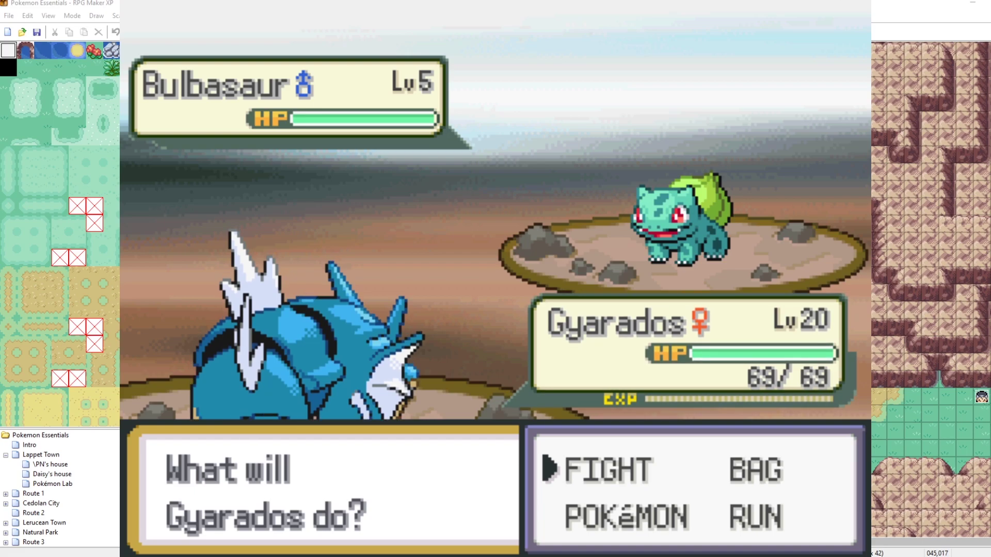
pyautogui.hotkey('alt', 'F4')
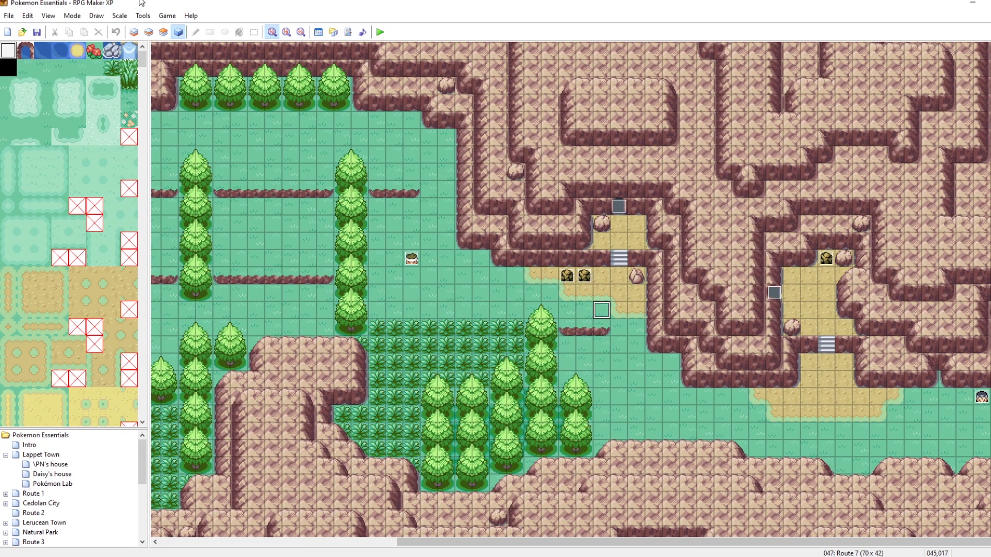
# Step: Playtest again, continue the save, and open Debug's Battle Animation Editor on Common:Sandstorm
pyautogui.click(380, 32)
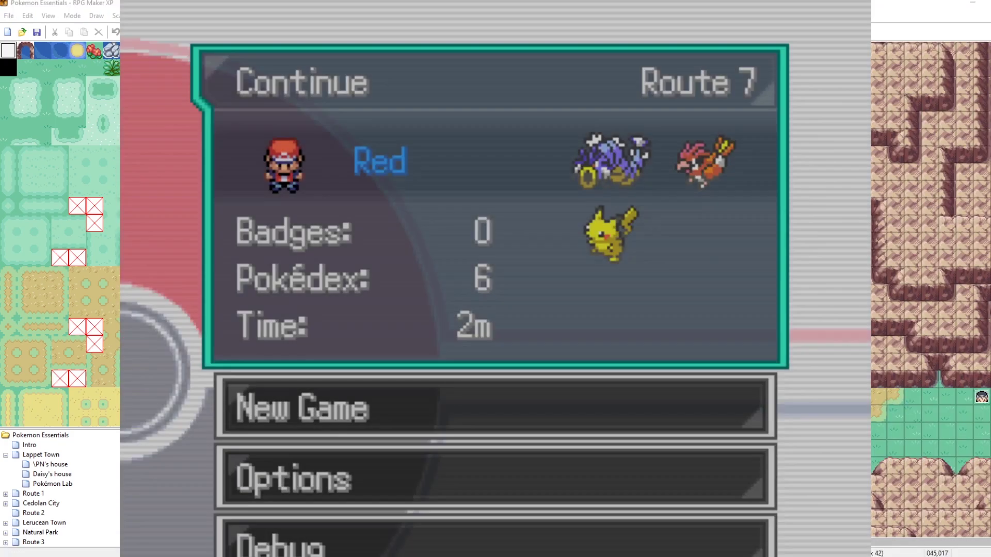
pyautogui.press('Return')
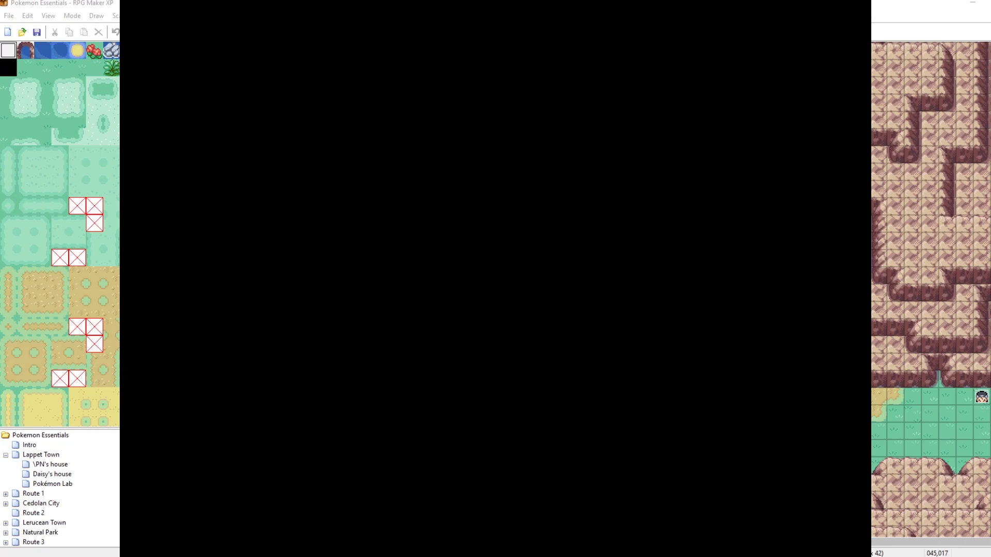
pyautogui.press('F9')
pyautogui.press('Up')
pyautogui.press('Up')
pyautogui.press('Return')
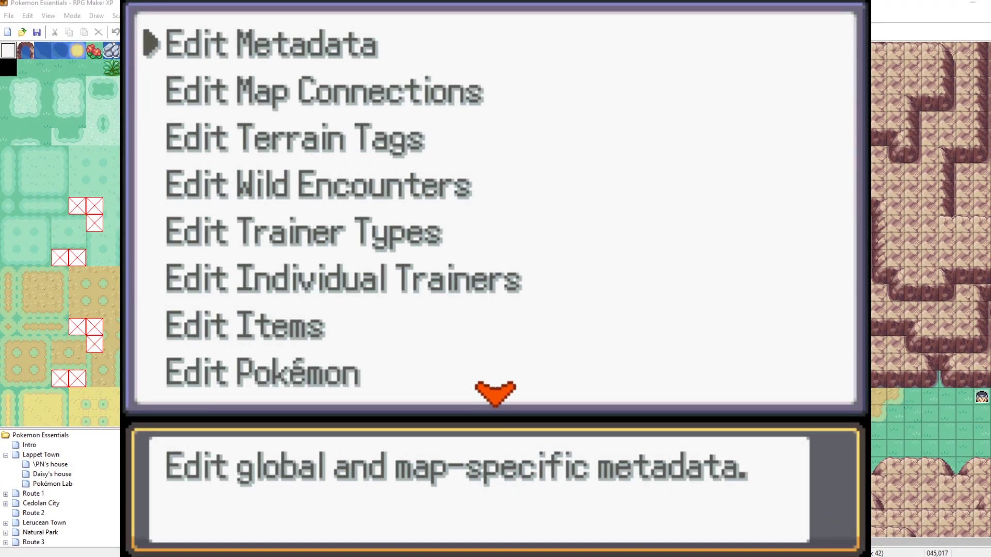
pyautogui.press('Up')
pyautogui.press('Up')
pyautogui.press('Up')
pyautogui.press('Return')
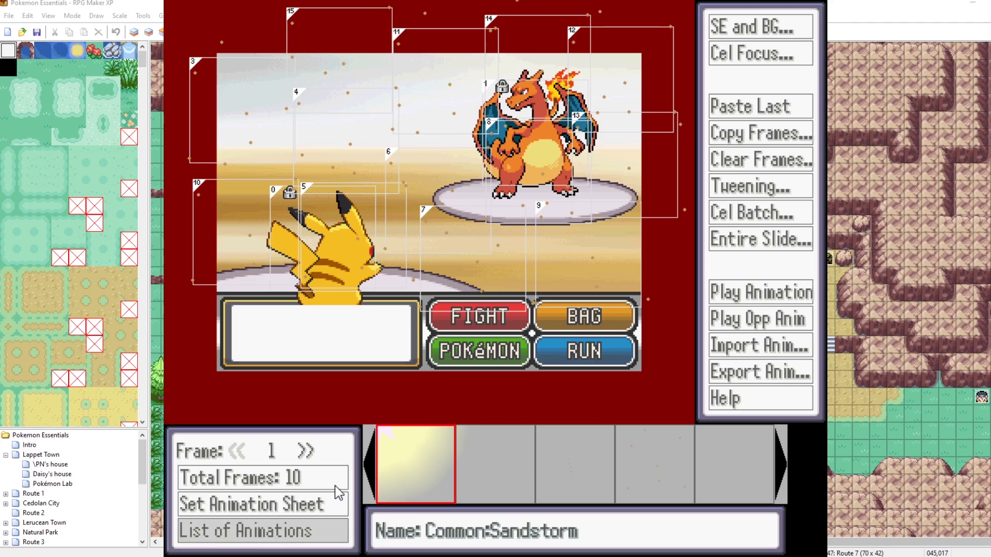
pyautogui.click(245, 532)
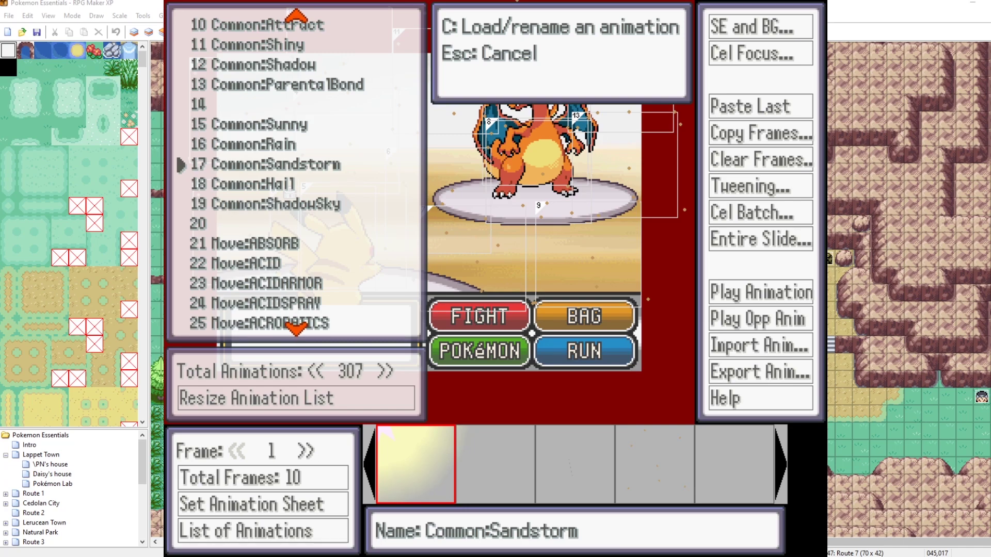
pyautogui.press('Up')
pyautogui.press('Up')
pyautogui.press('Down')
pyautogui.press('Down')
pyautogui.press('Down')
pyautogui.press('Down')
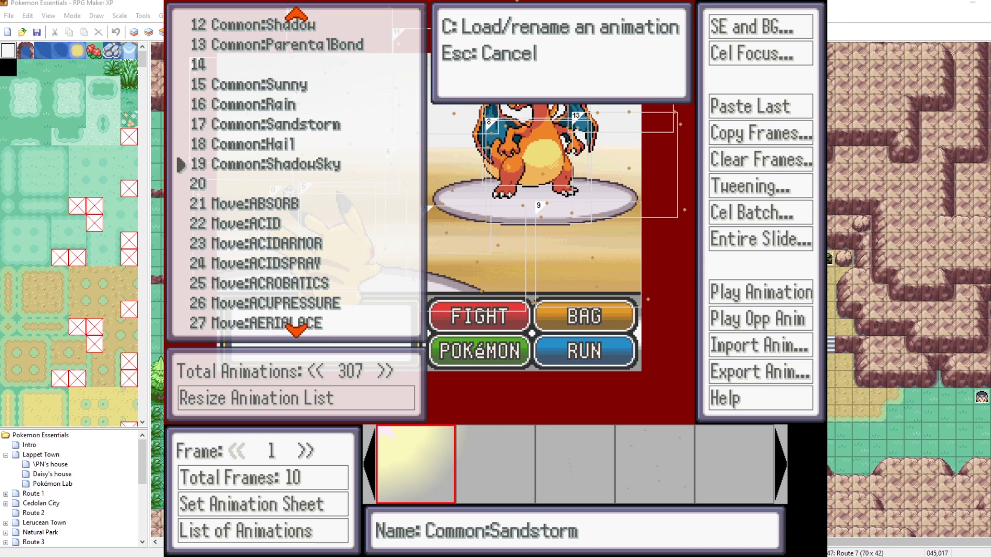
pyautogui.press('Up')
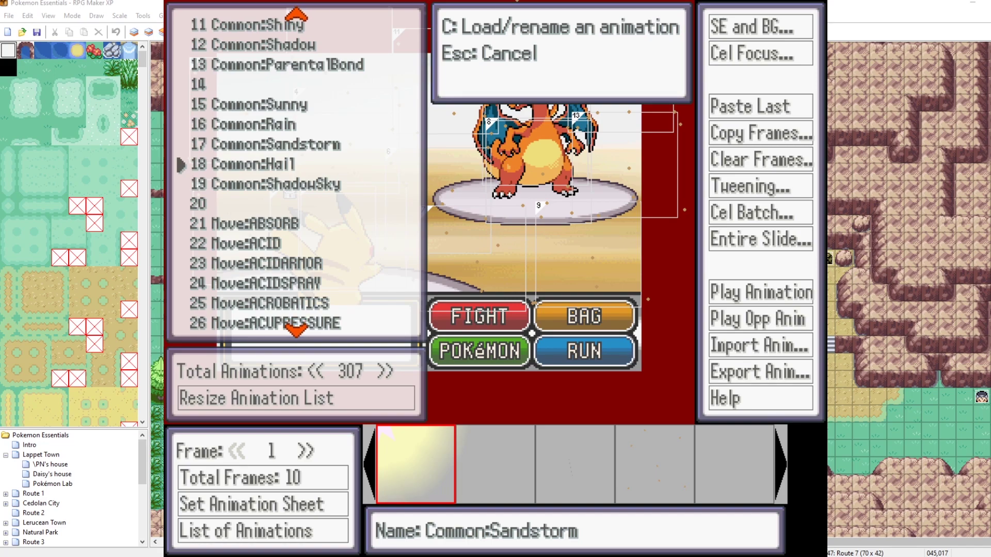
pyautogui.press('Up')
pyautogui.press('Up')
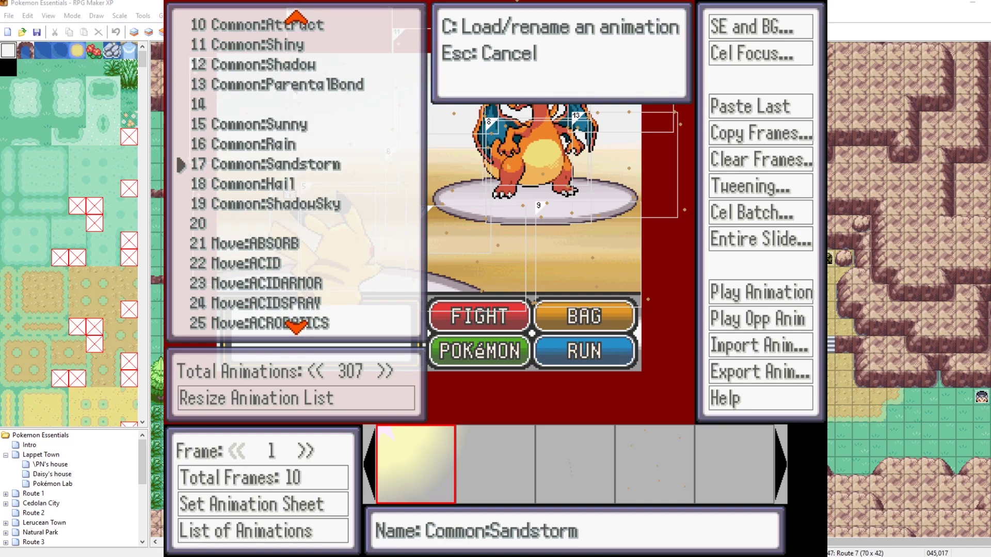
pyautogui.press('Up')
pyautogui.press('Up')
pyautogui.press('Up')
pyautogui.press('Up')
pyautogui.press('Up')
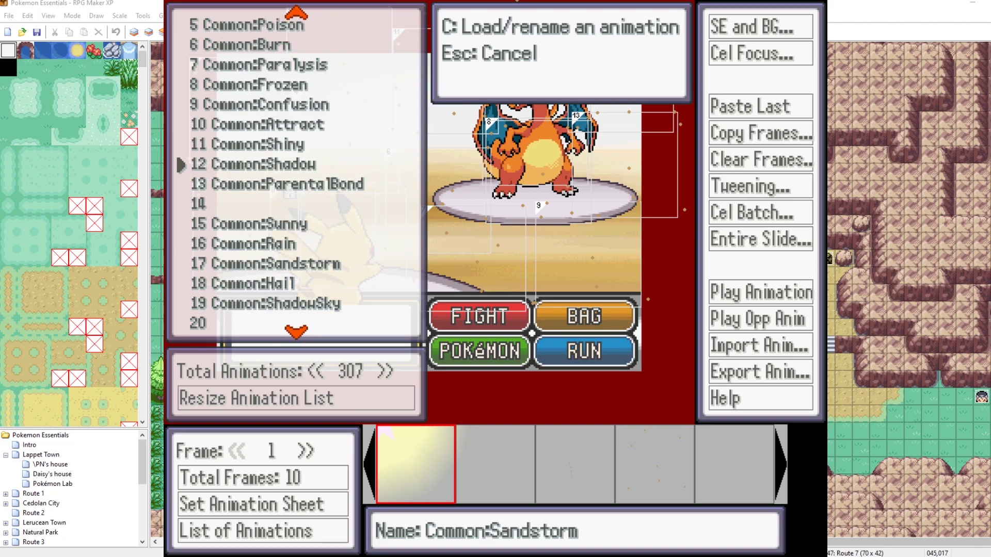
pyautogui.press('Down')
pyautogui.press('Down')
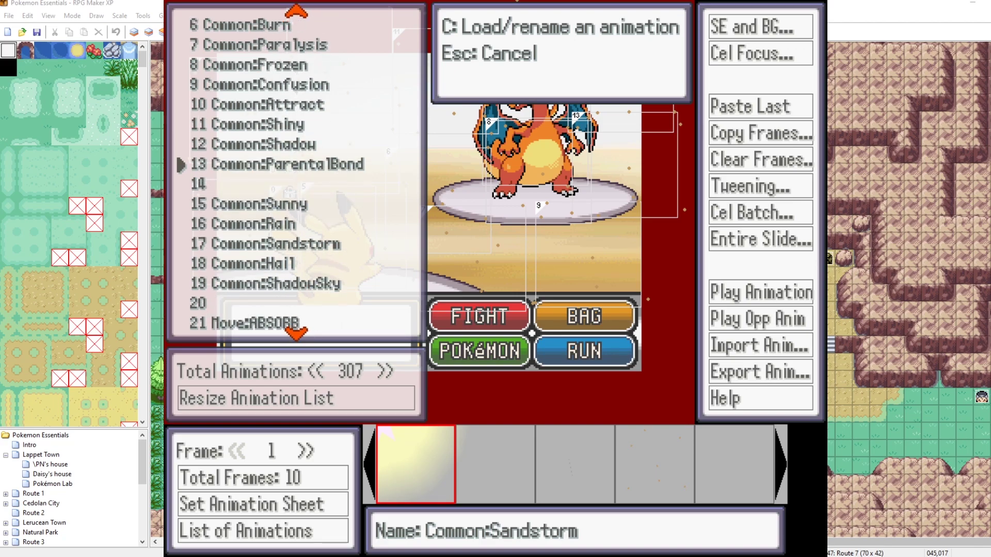
pyautogui.press('Down')
pyautogui.press('Down')
pyautogui.press('Down')
pyautogui.press('Down')
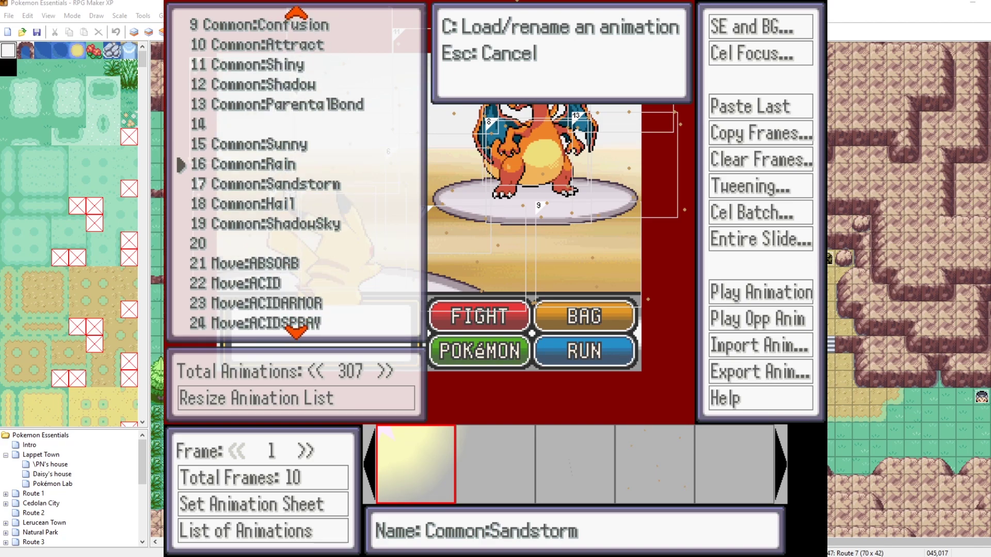
pyautogui.press('Up')
pyautogui.press('Up')
pyautogui.press('Down')
pyautogui.press('Down')
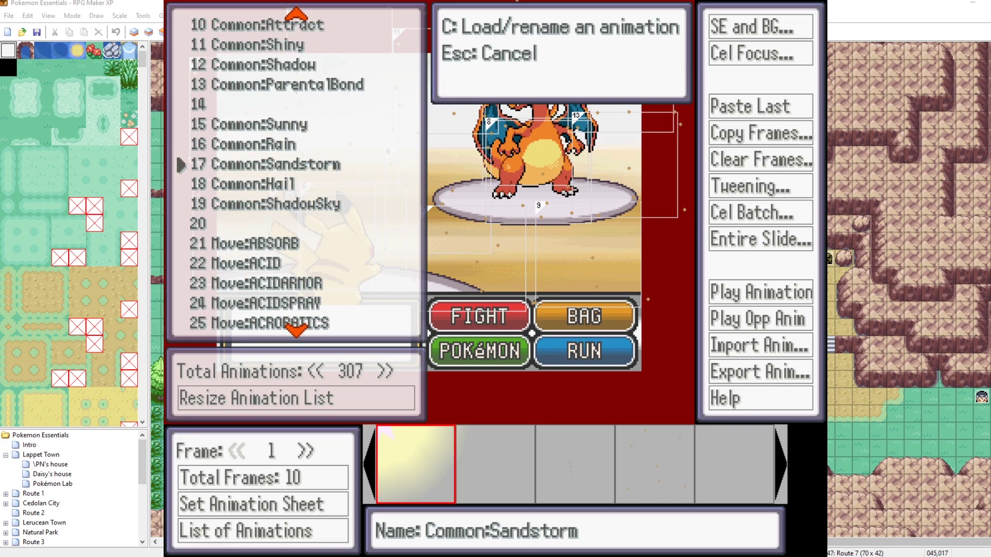
pyautogui.press('Return')
pyautogui.press('Return')
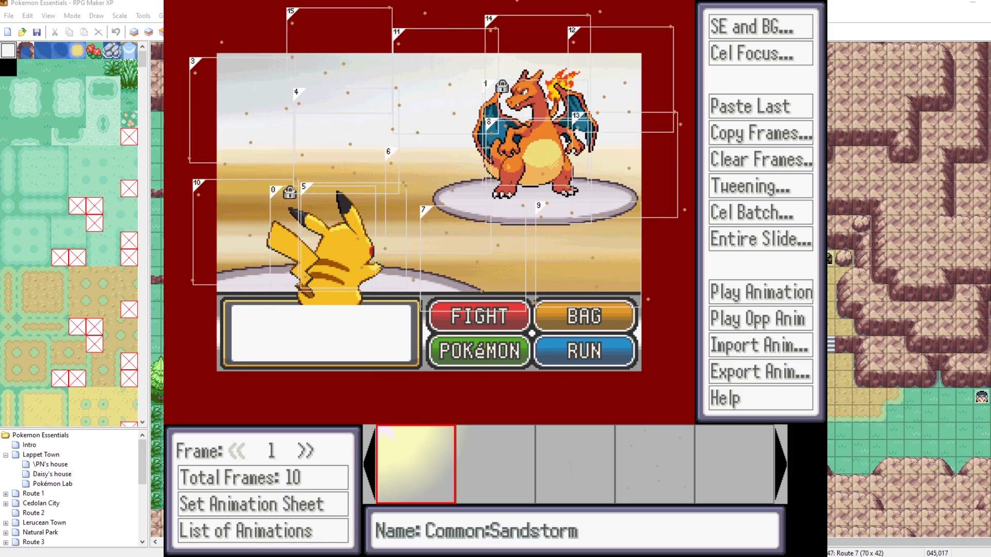
# Step: Preview the Sandstorm animation, then exit the editor and game
pyautogui.click(754, 295)
pyautogui.press('Escape')
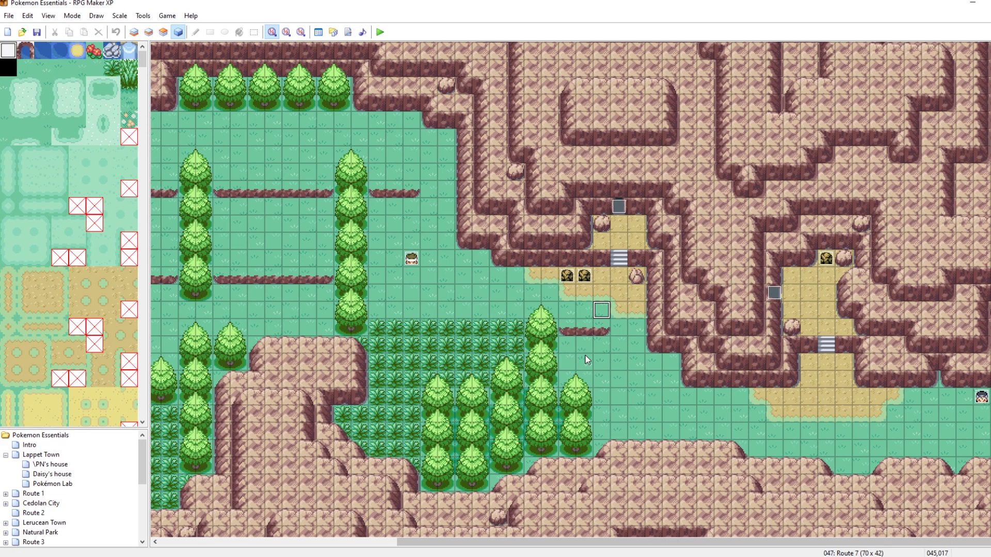
# Step: Review the Weather controller event's commands and drag the map list taller to show Tiall Region
pyautogui.doubleClick(982, 397)
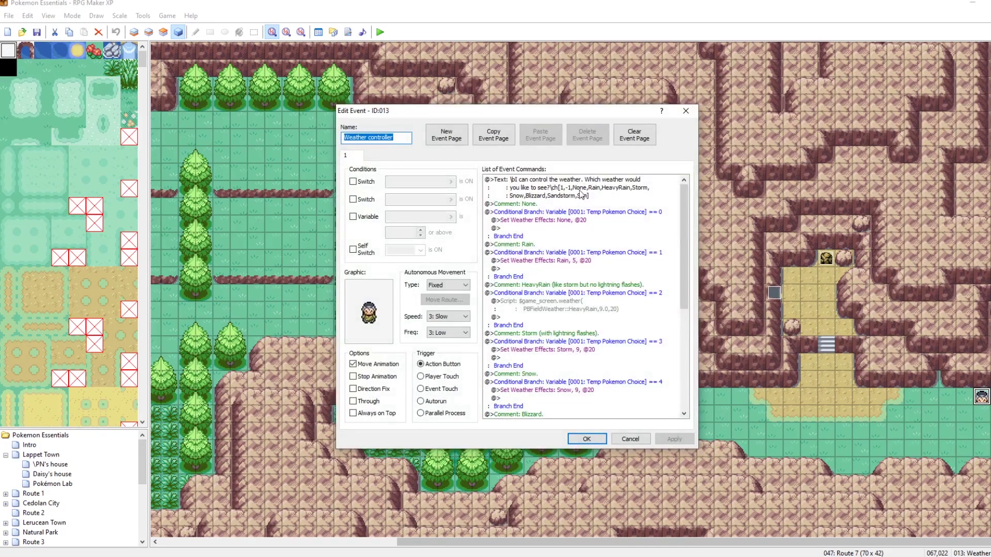
pyautogui.click(686, 110)
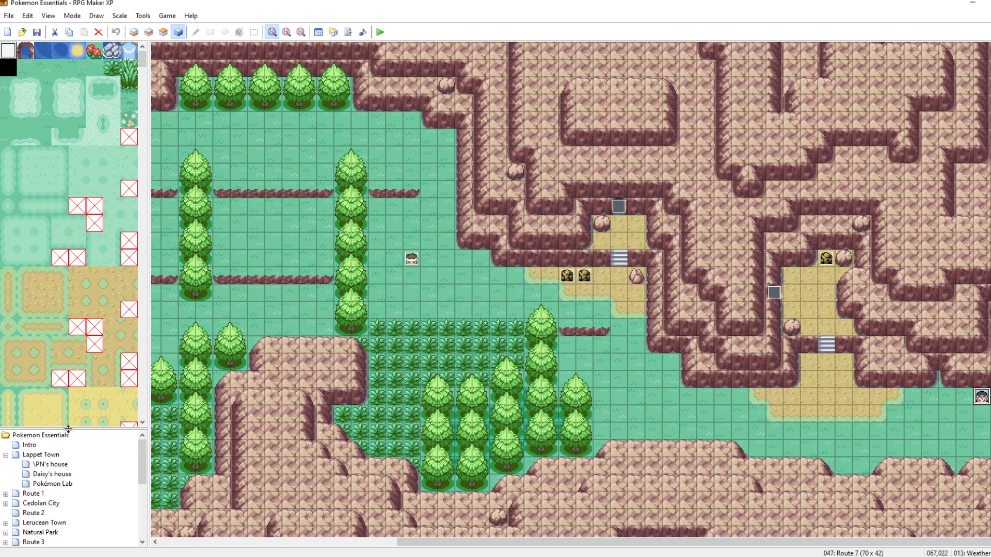
pyautogui.moveTo(69, 429); pyautogui.dragTo(72, 317)
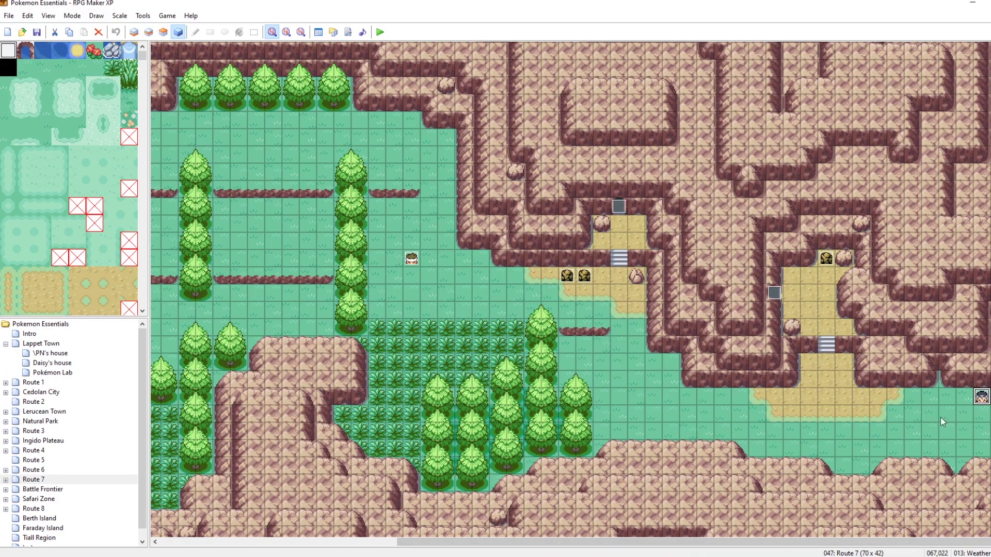
pyautogui.doubleClick(981, 397)
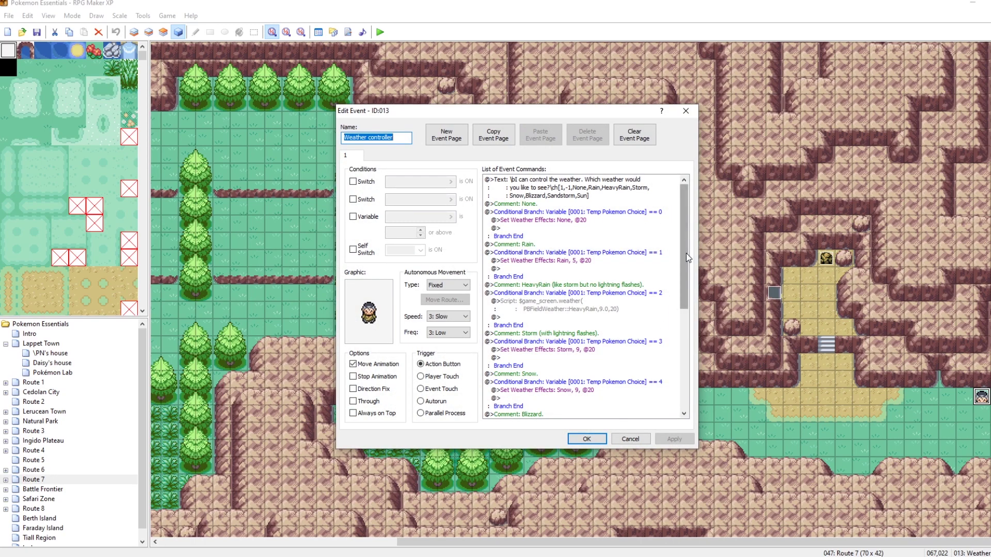
pyautogui.moveTo(687, 258); pyautogui.dragTo(688, 365)
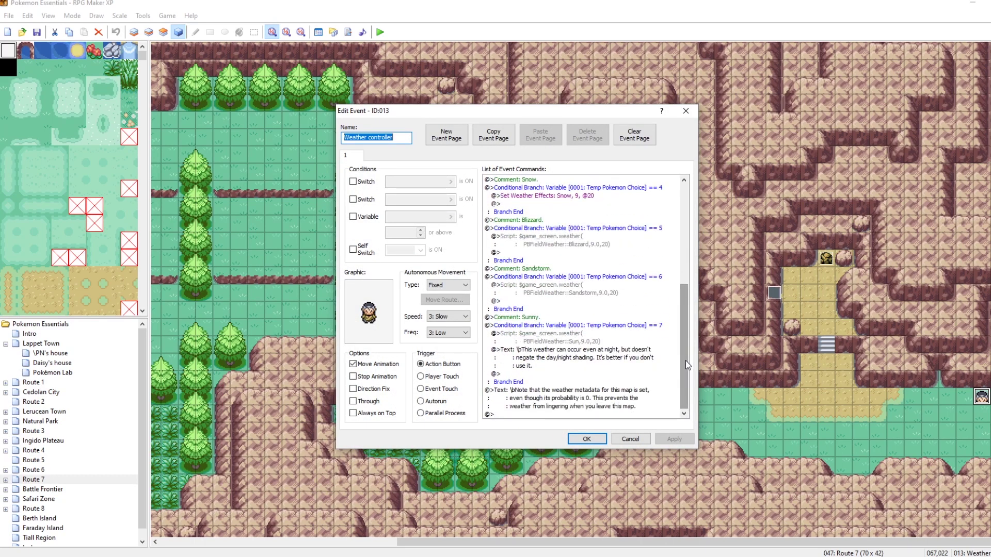
pyautogui.click(685, 111)
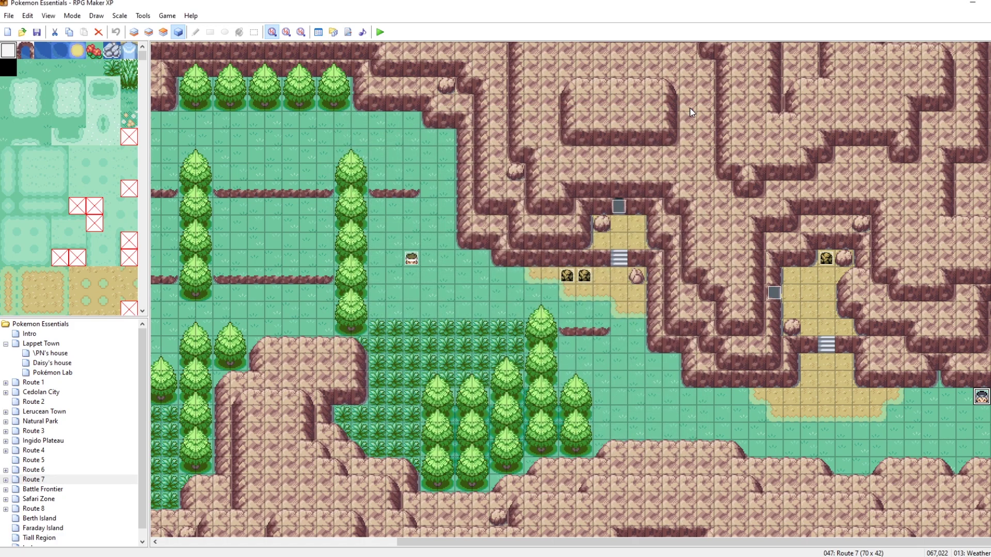